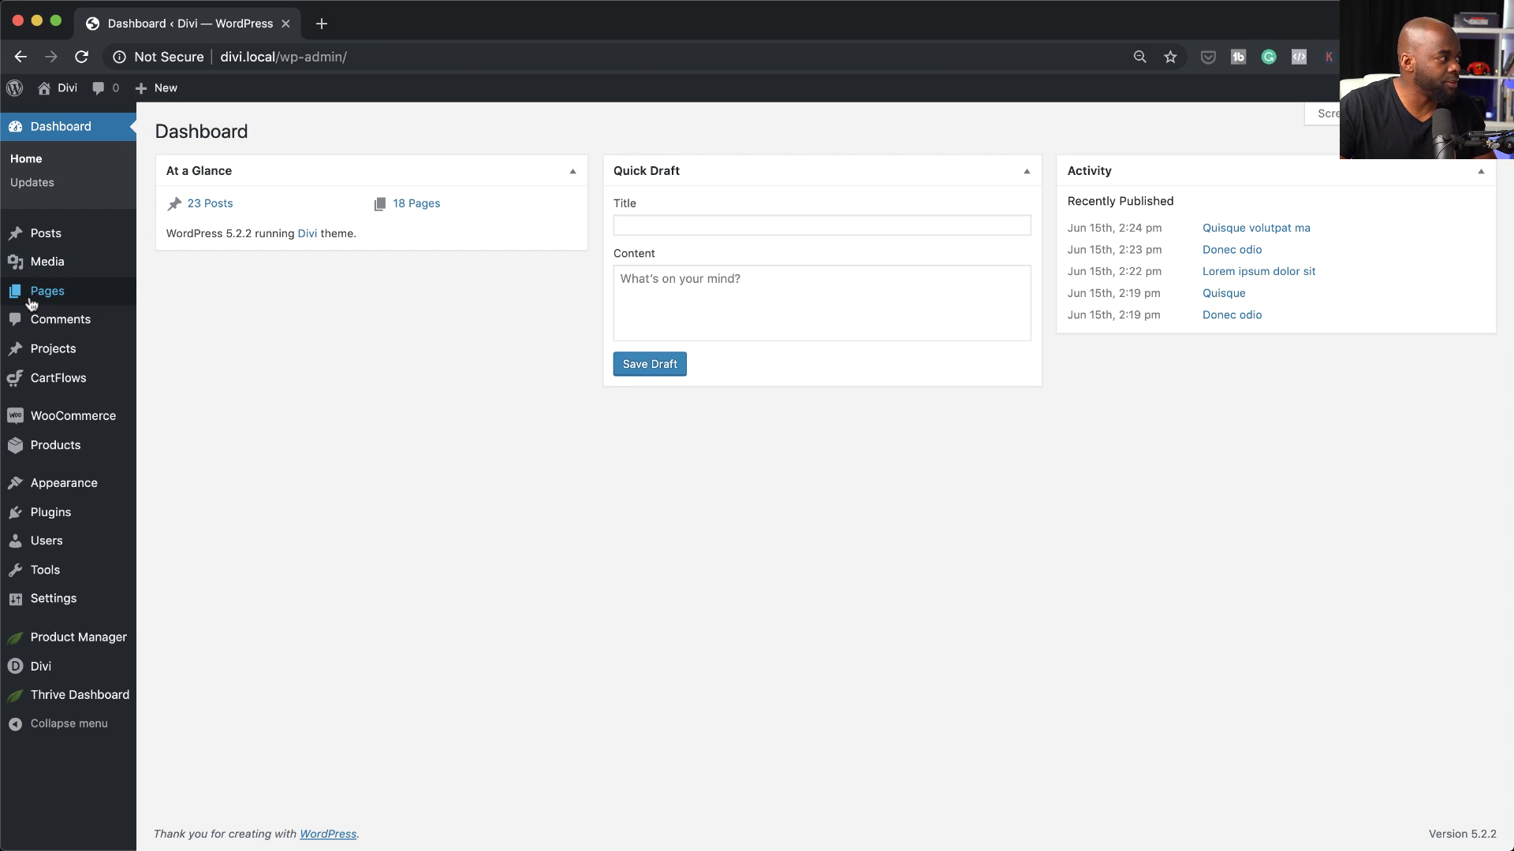
# Create a new page titled "special offer landing".
pyautogui.moveTo(69, 296)
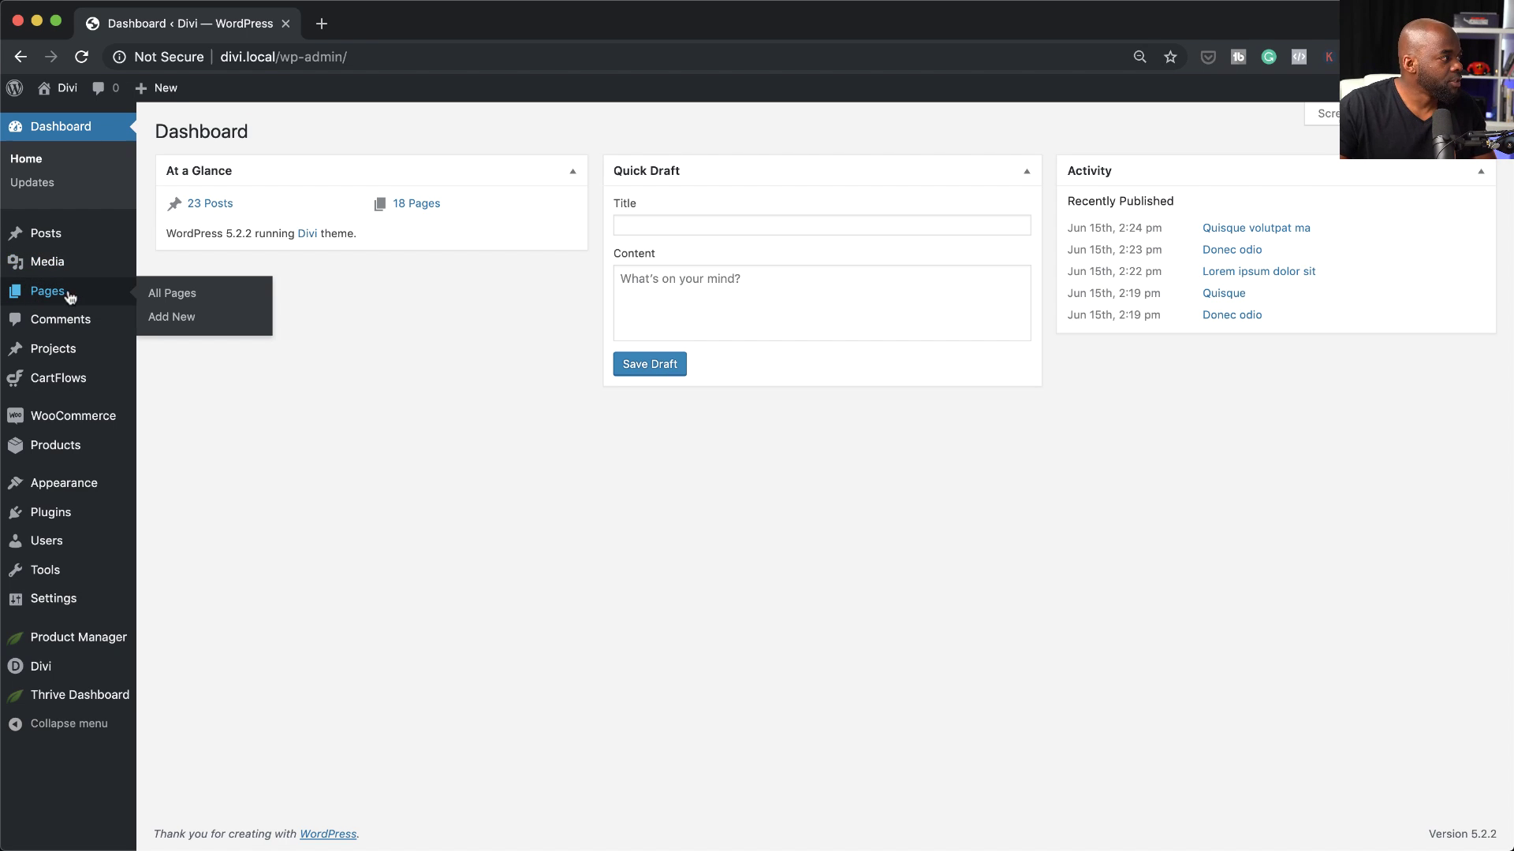
pyautogui.click(193, 323)
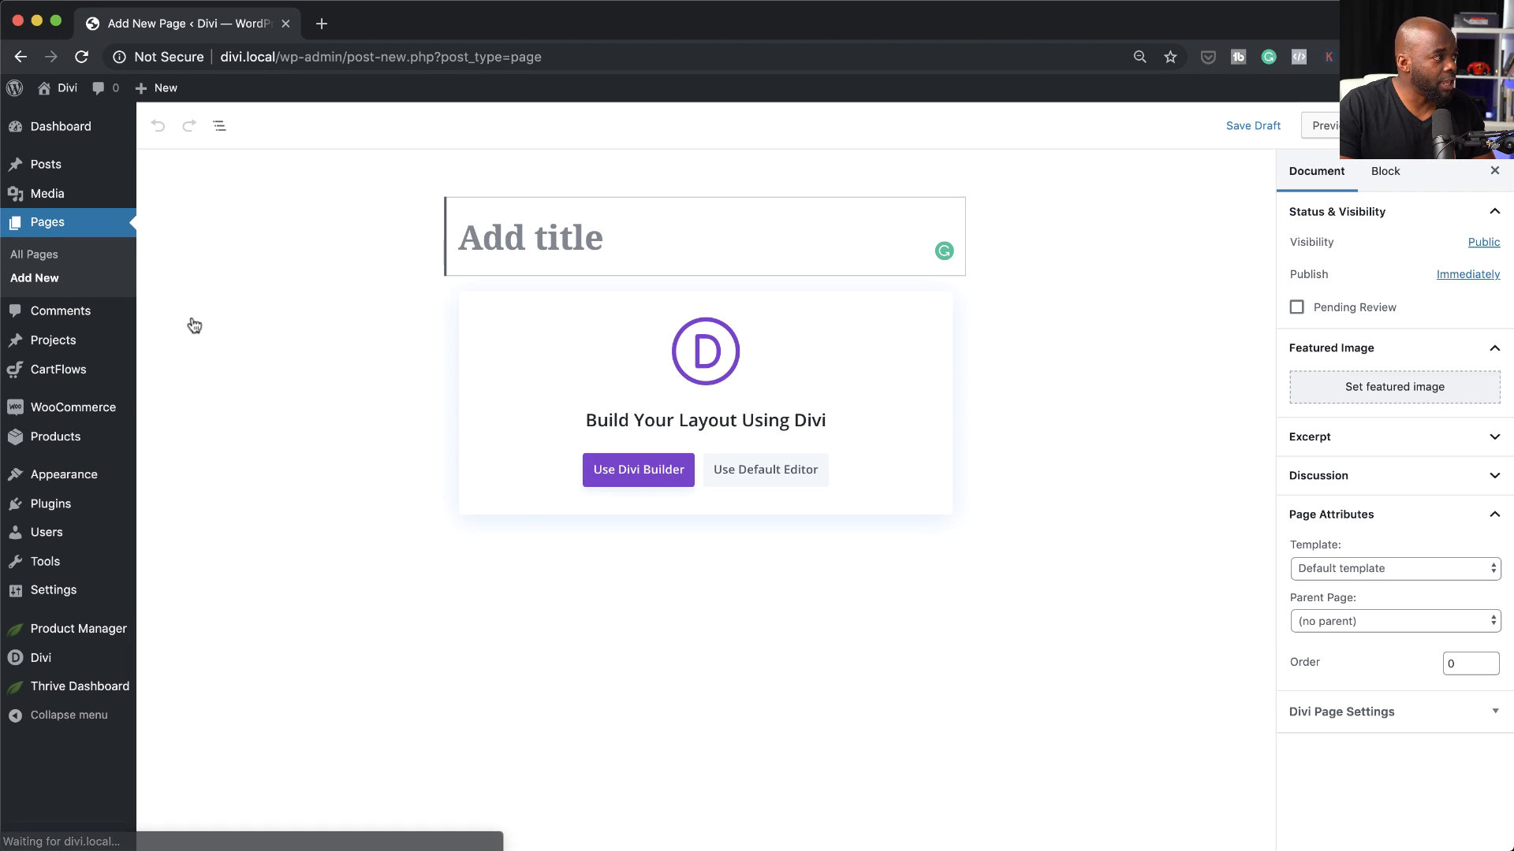
pyautogui.write('s')
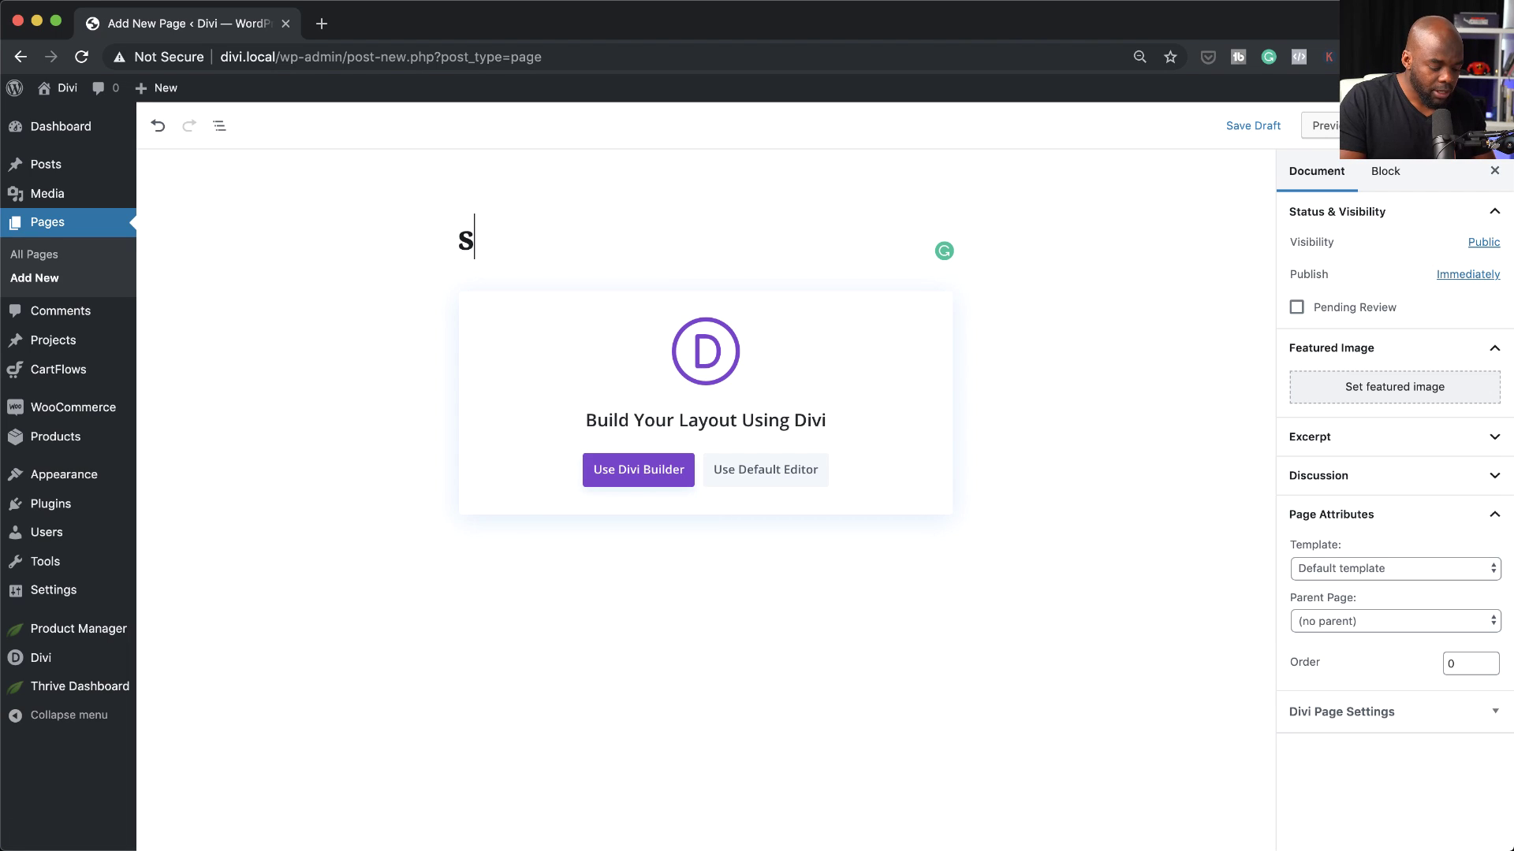
pyautogui.write('pe')
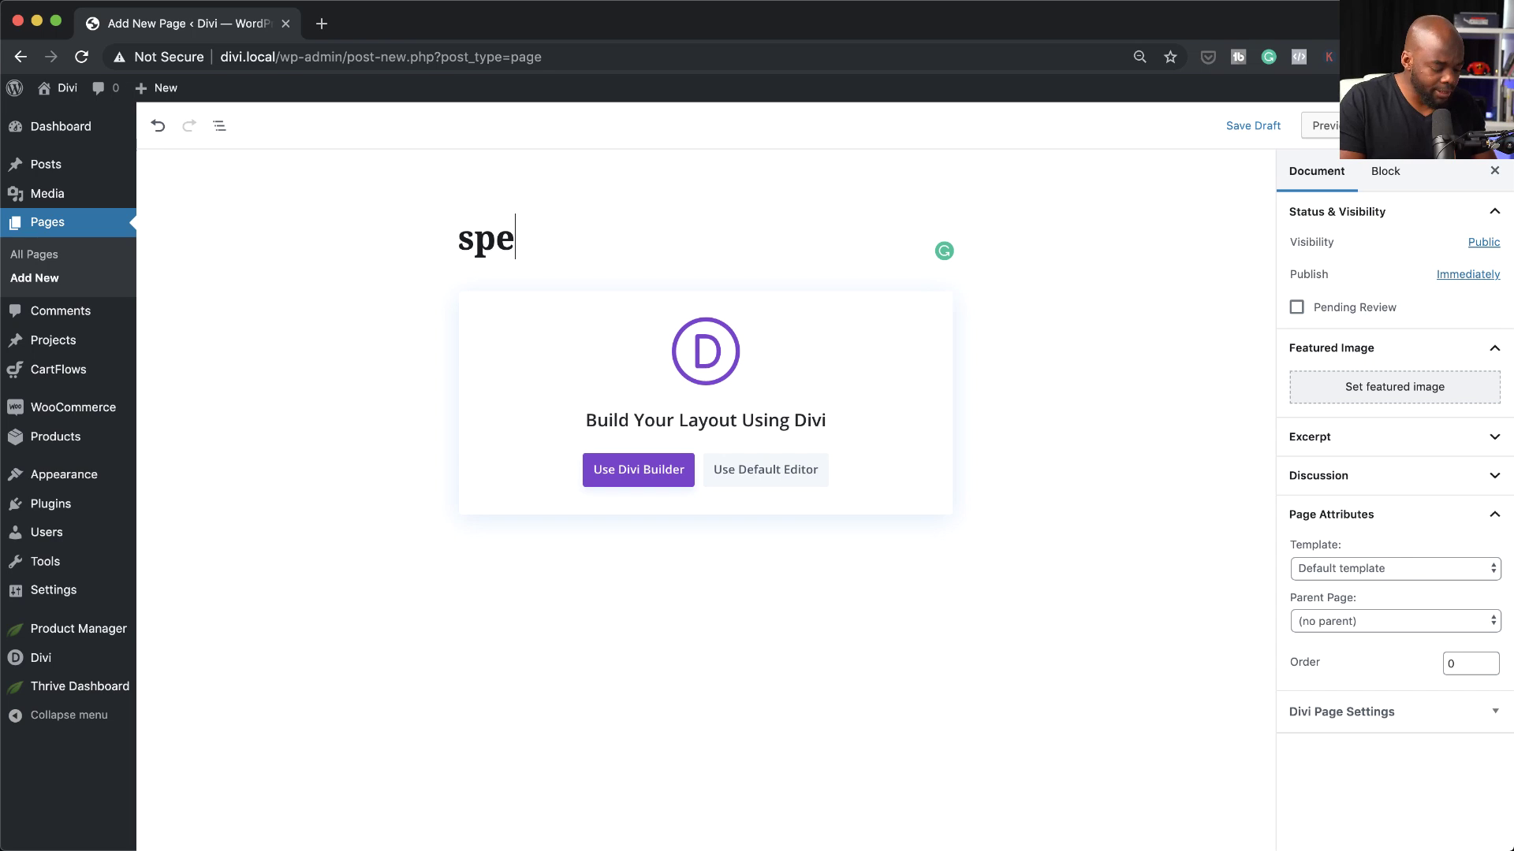
pyautogui.write('cial offer landing')
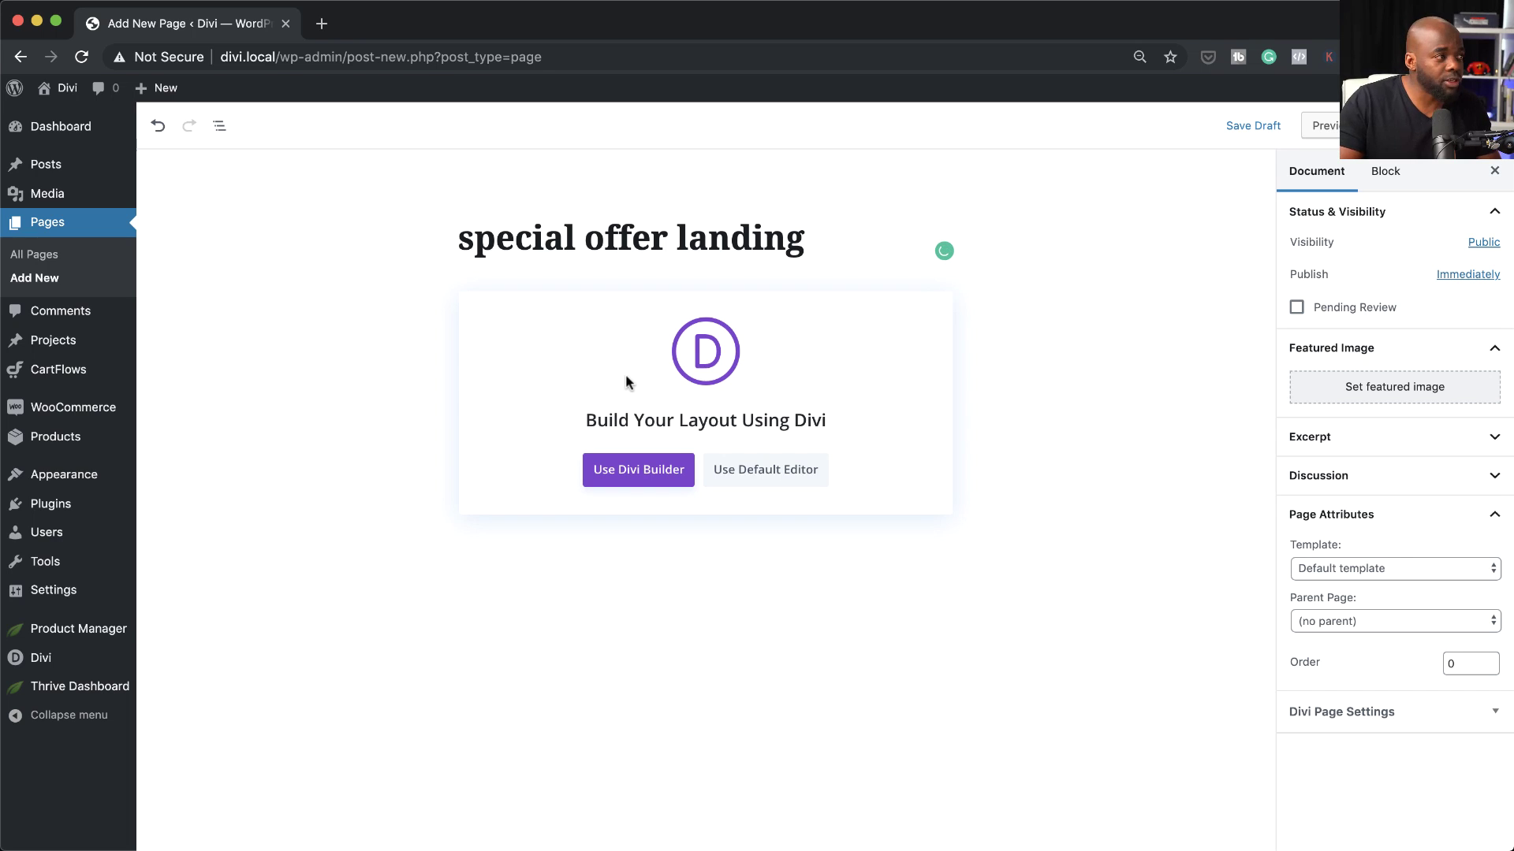
# Set the new page's template to Blank Page.
pyautogui.click(1417, 569)
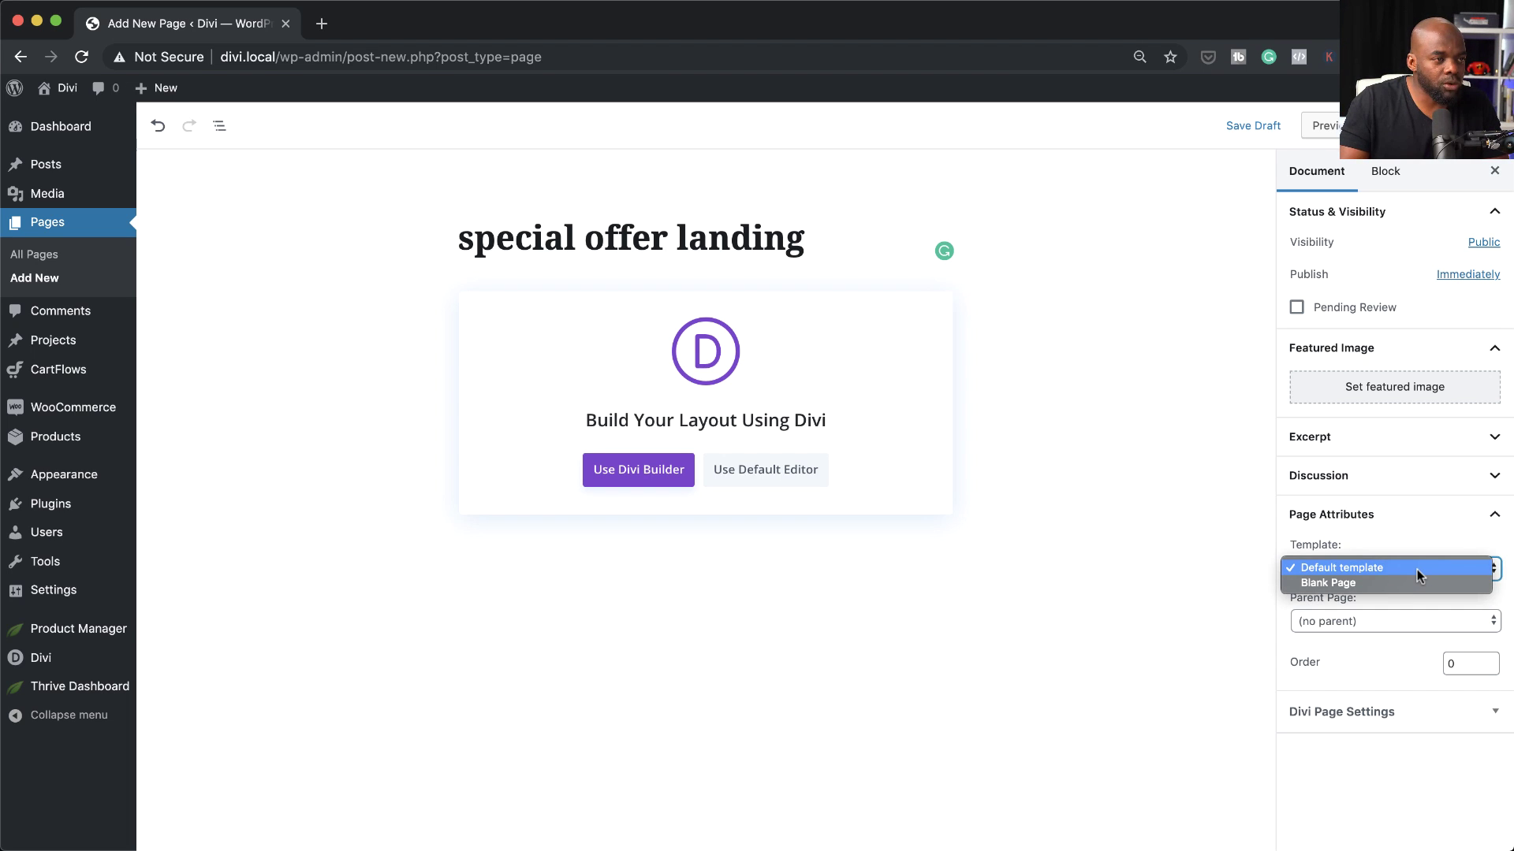
pyautogui.click(1332, 544)
pyautogui.click(1342, 571)
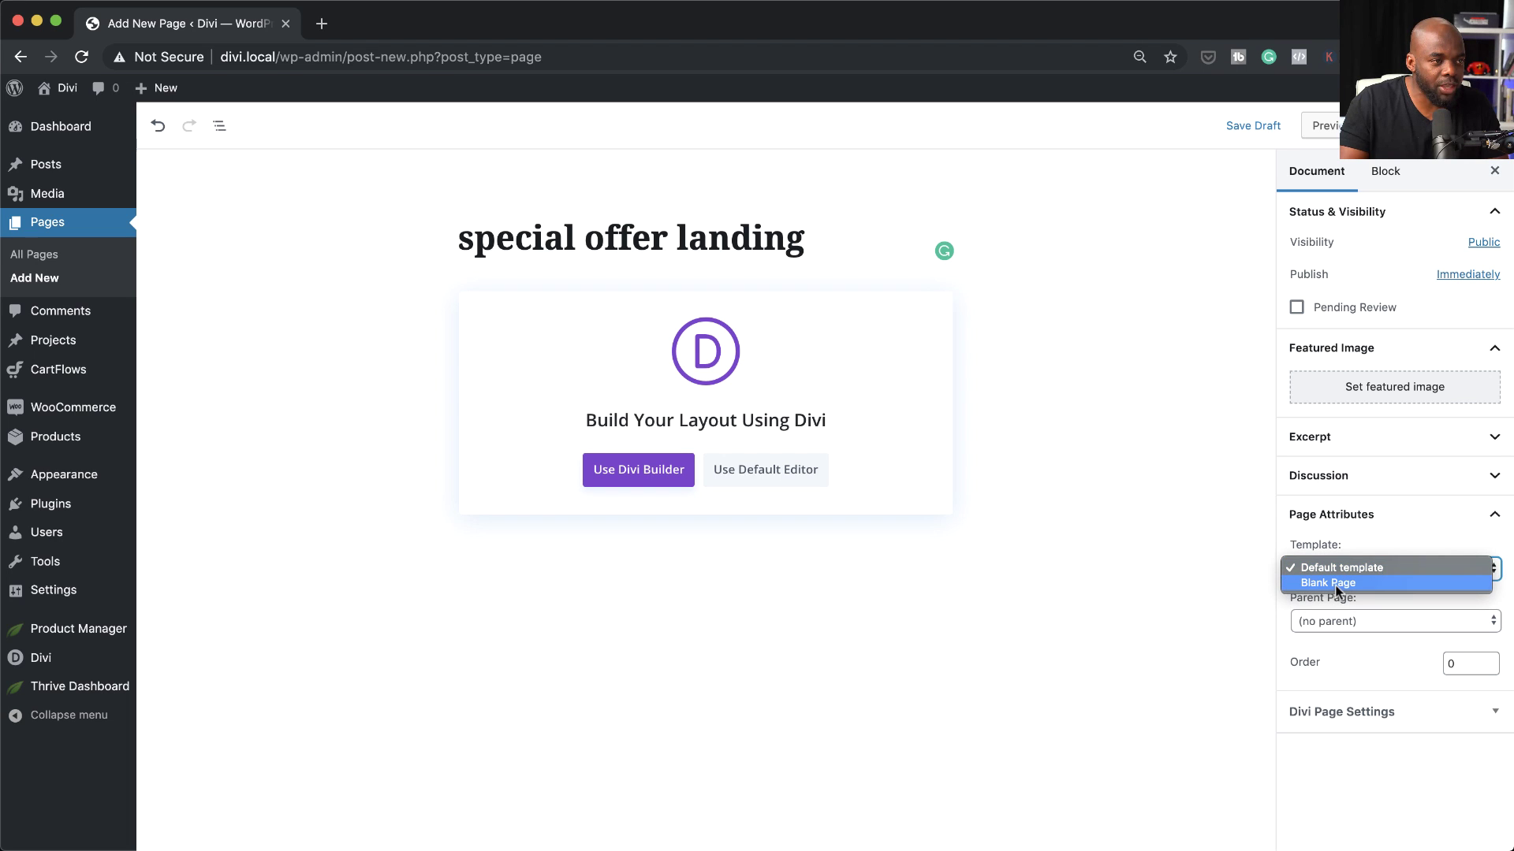
pyautogui.click(1335, 584)
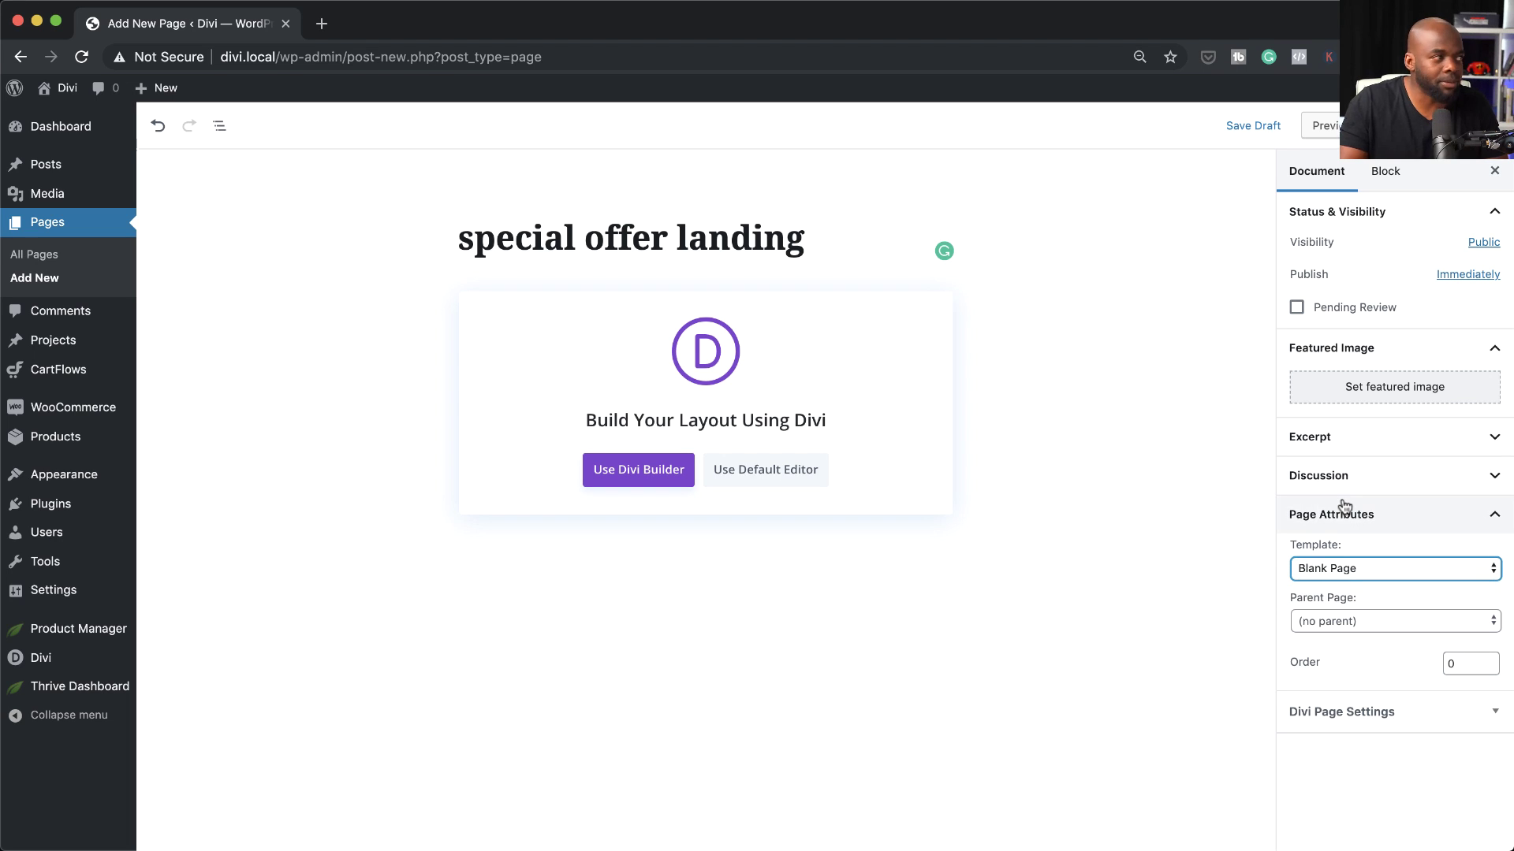
# Open the page in the Divi Builder and start building it from scratch, without inserting a row.
pyautogui.click(1411, 126)
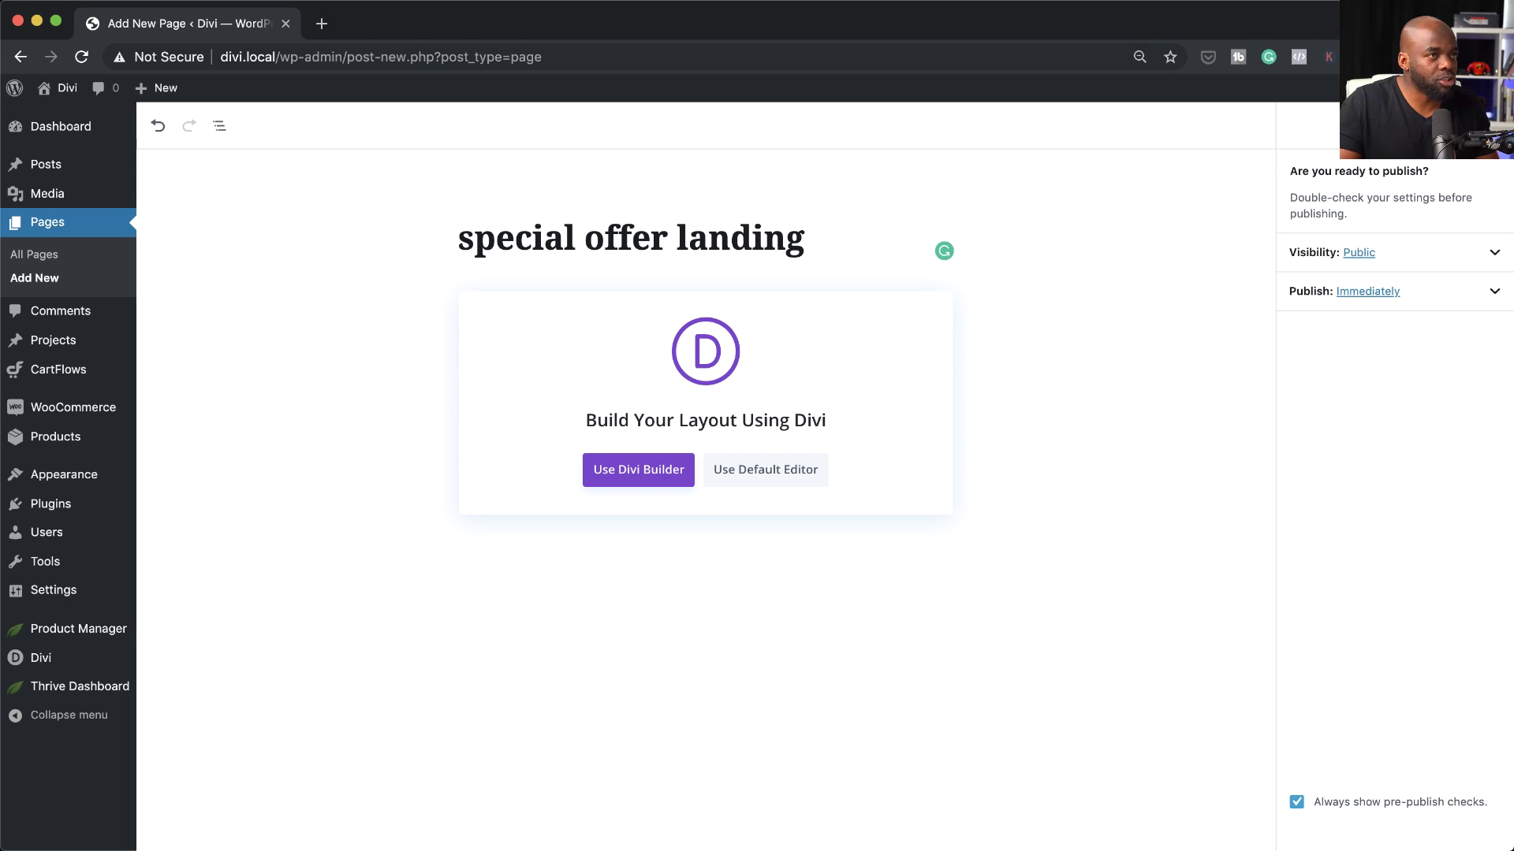
pyautogui.click(660, 477)
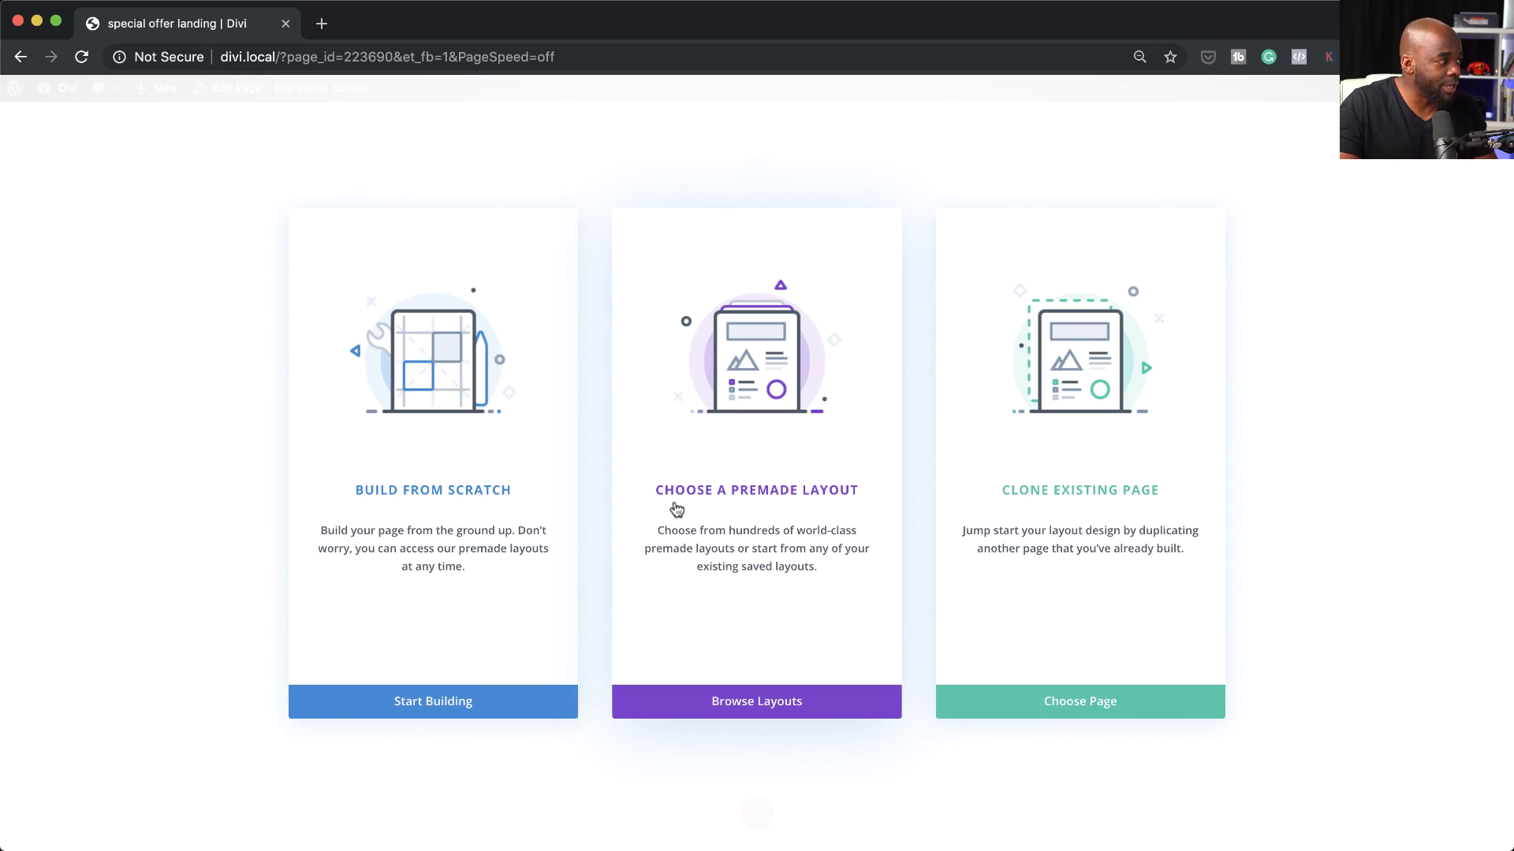
pyautogui.click(471, 494)
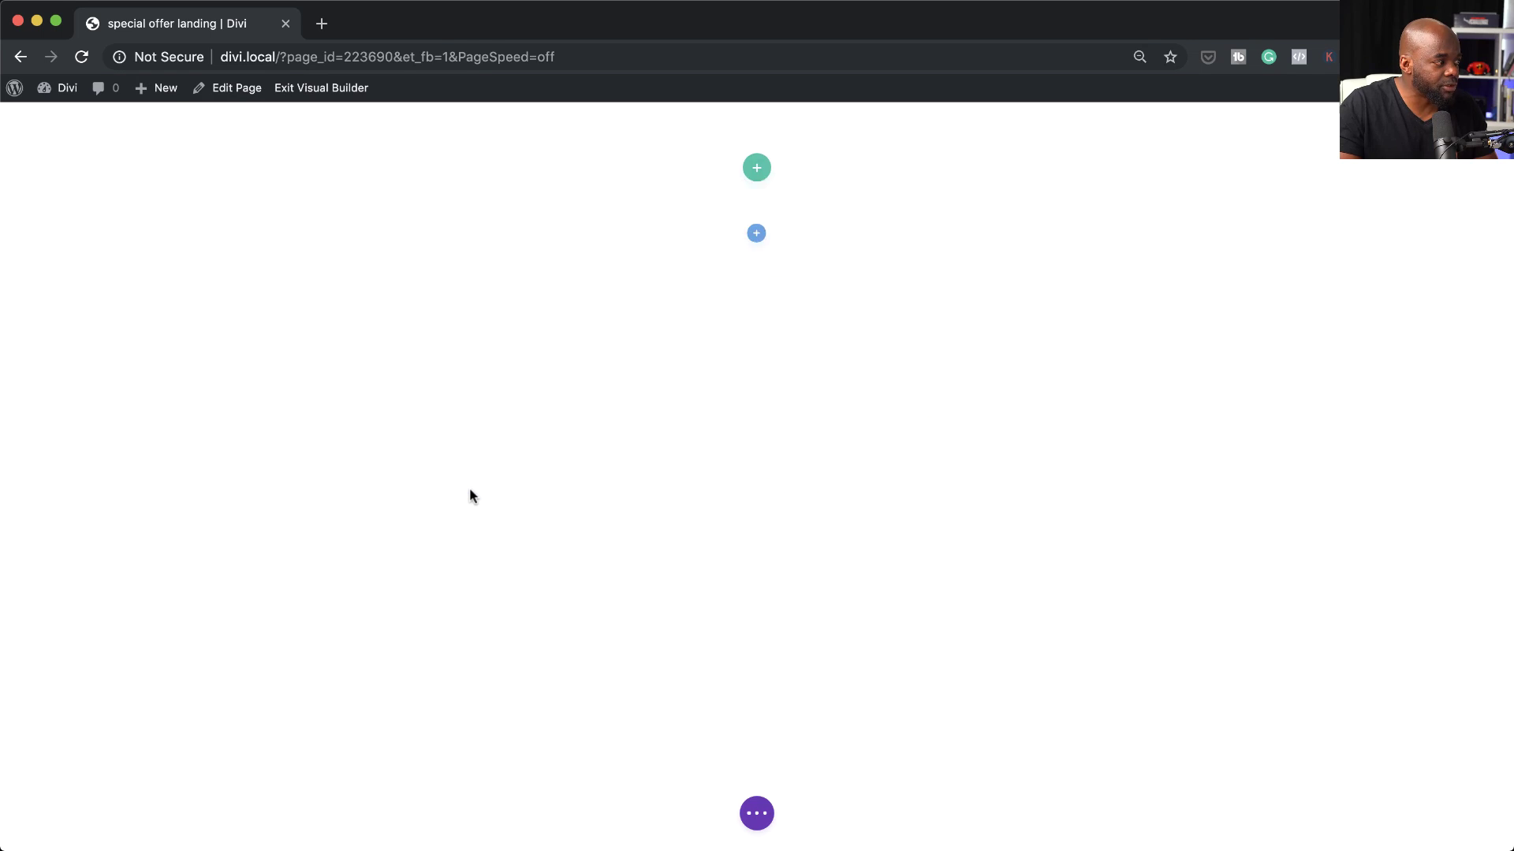
pyautogui.click(898, 204)
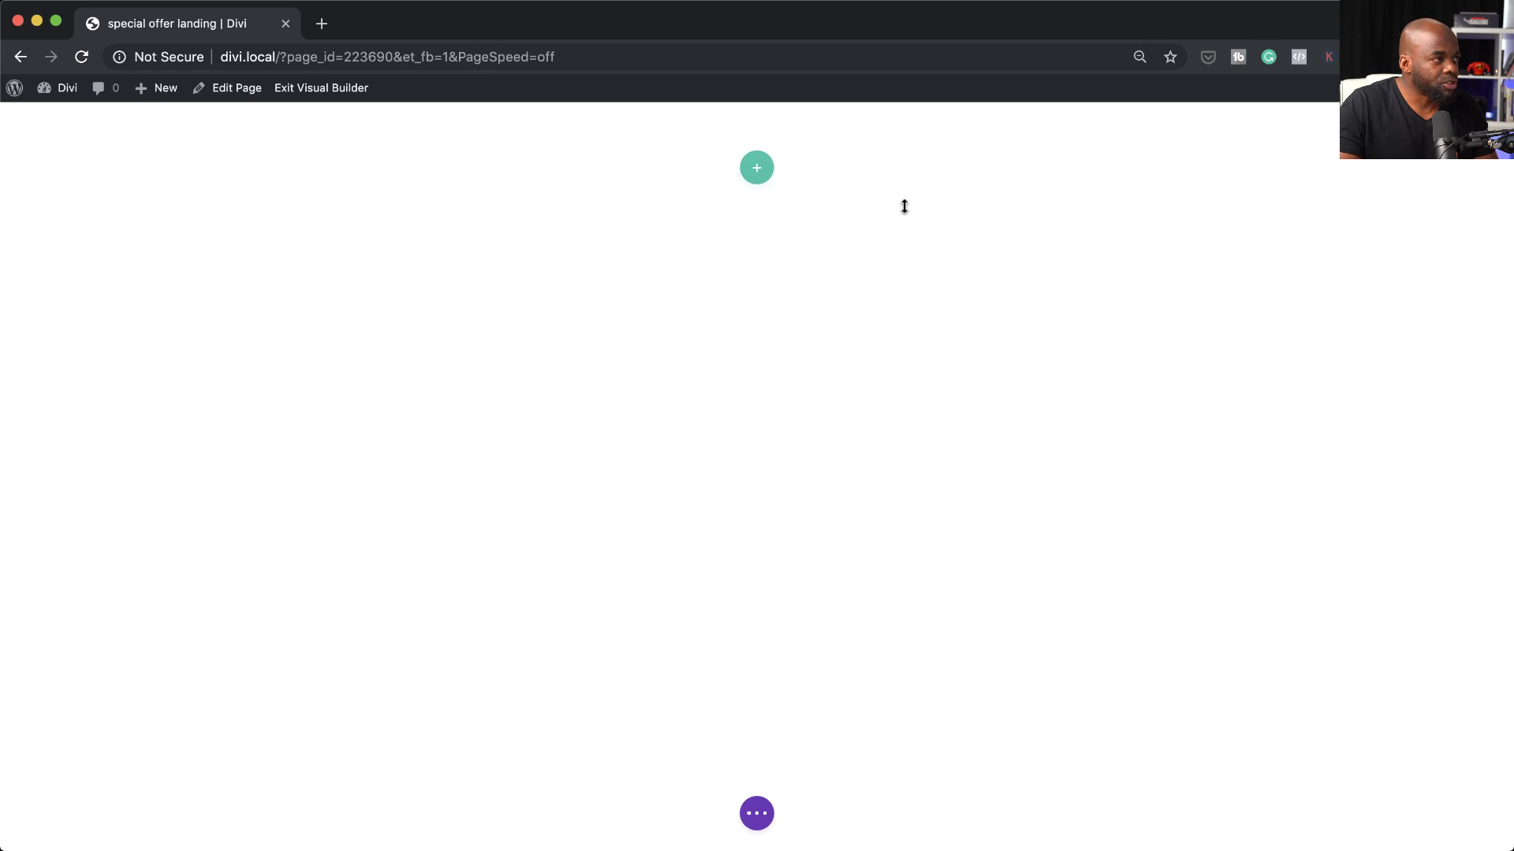
# Add a fullwidth section containing a Fullwidth Header module, and delete the empty regular section above it.
pyautogui.moveTo(760, 230)
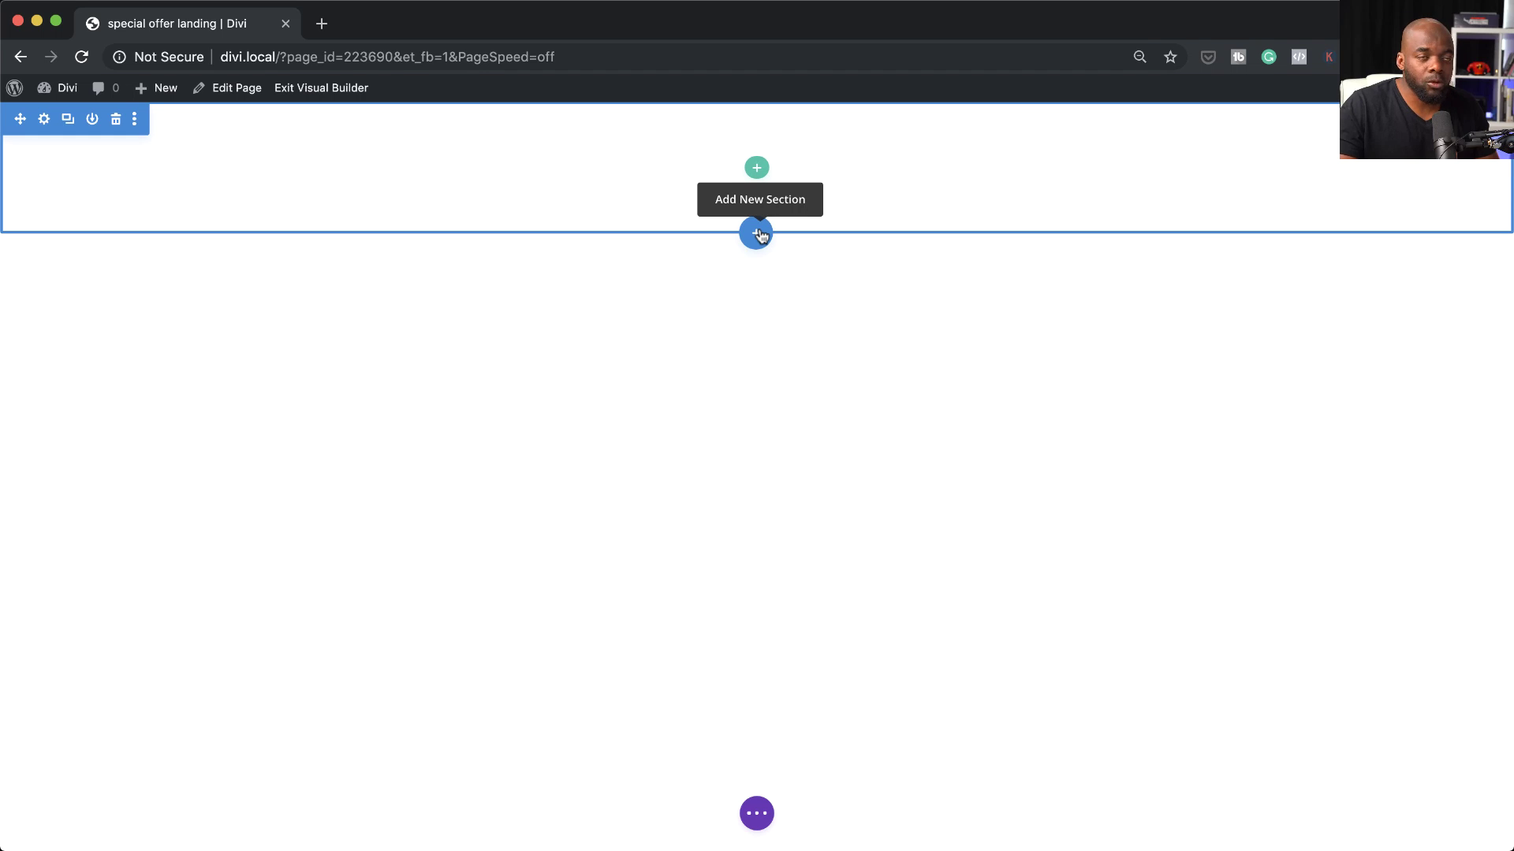
pyautogui.click(758, 236)
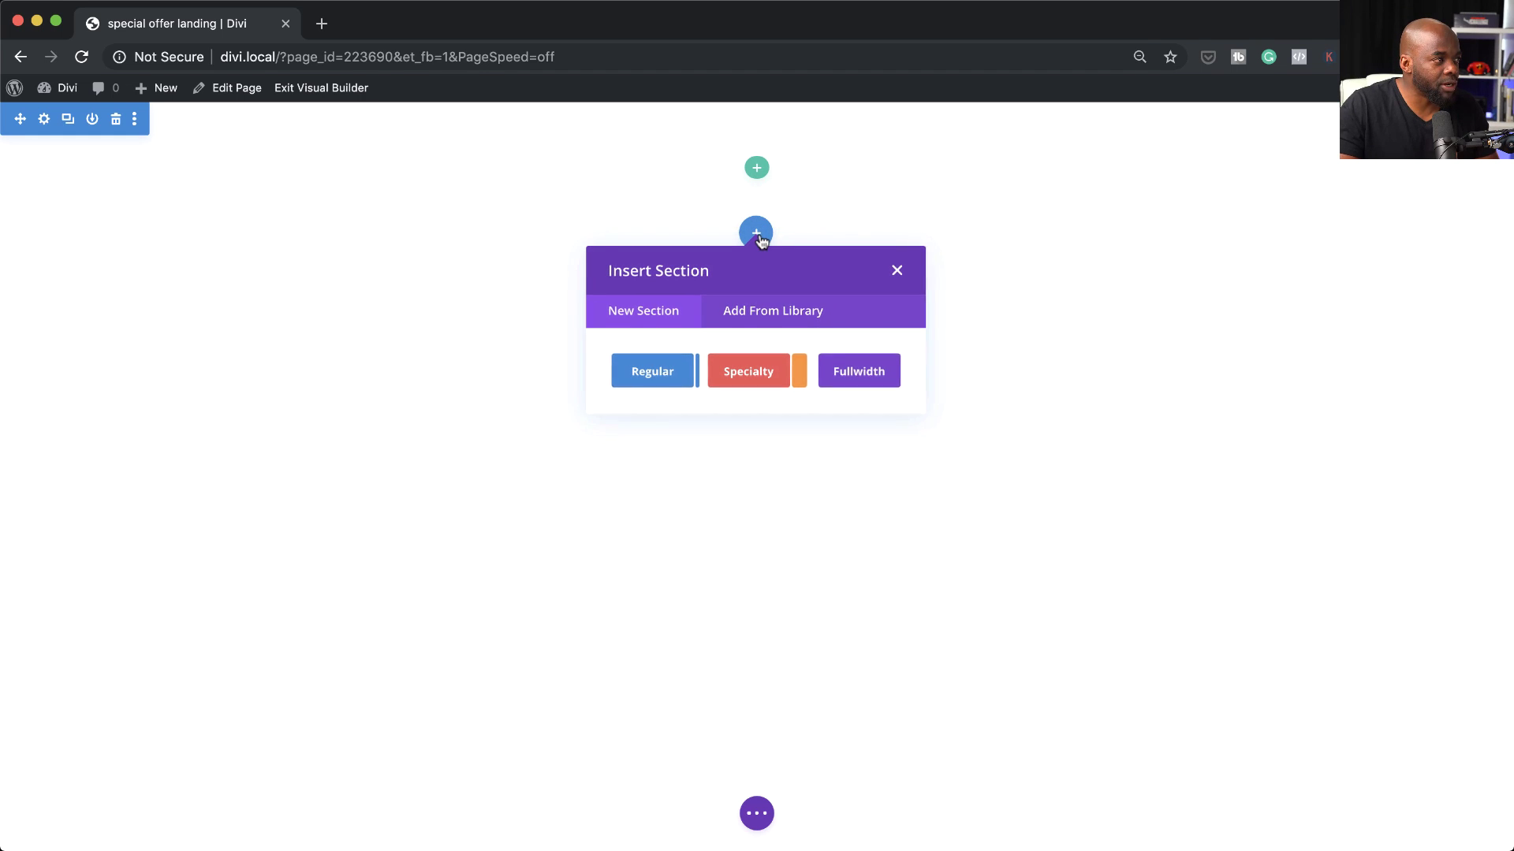
pyautogui.click(881, 374)
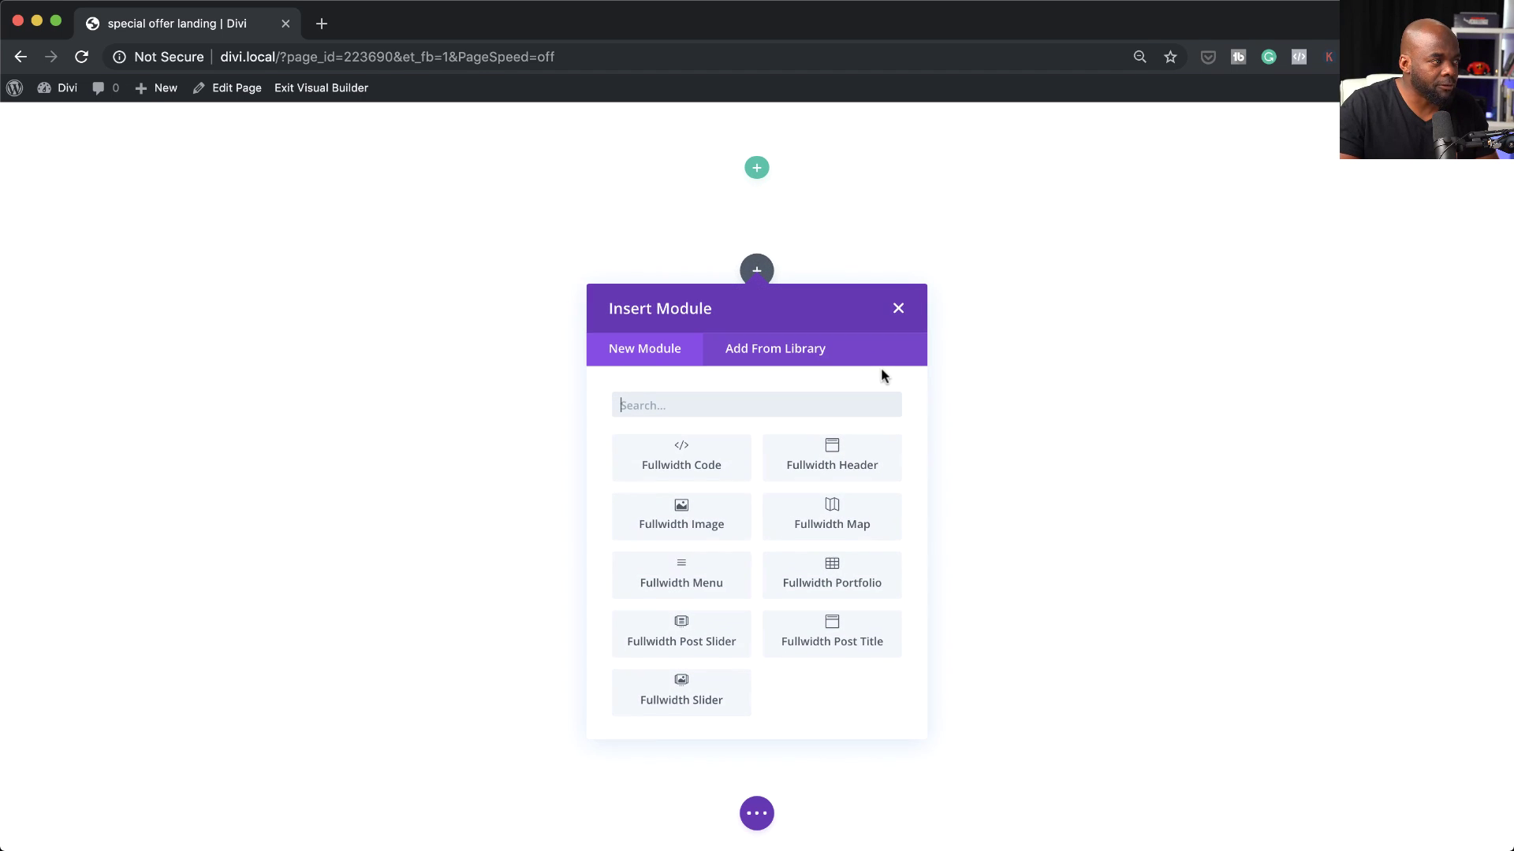
pyautogui.click(853, 464)
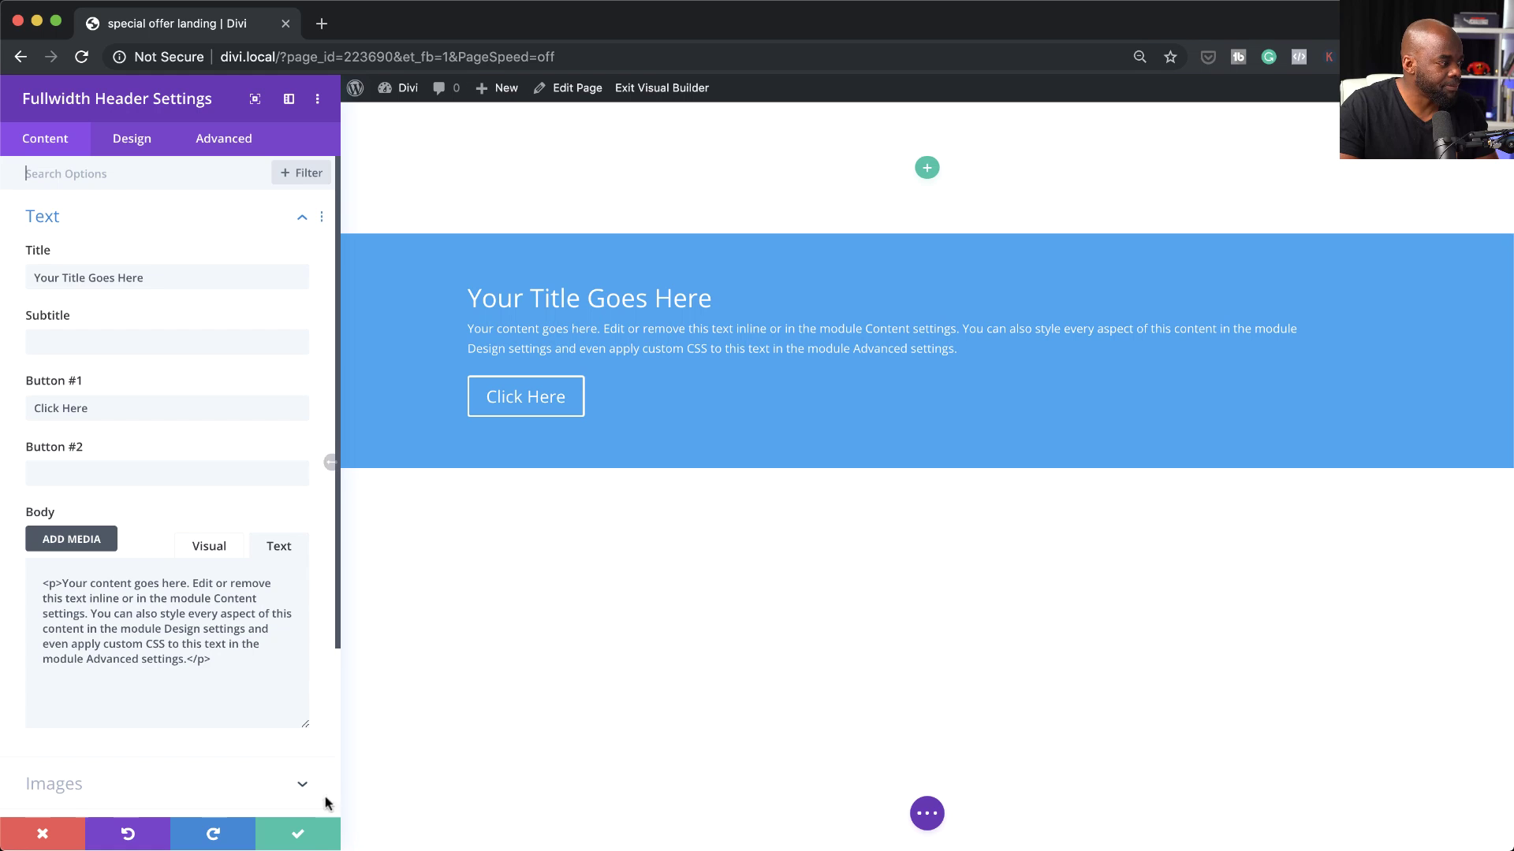
pyautogui.click(299, 838)
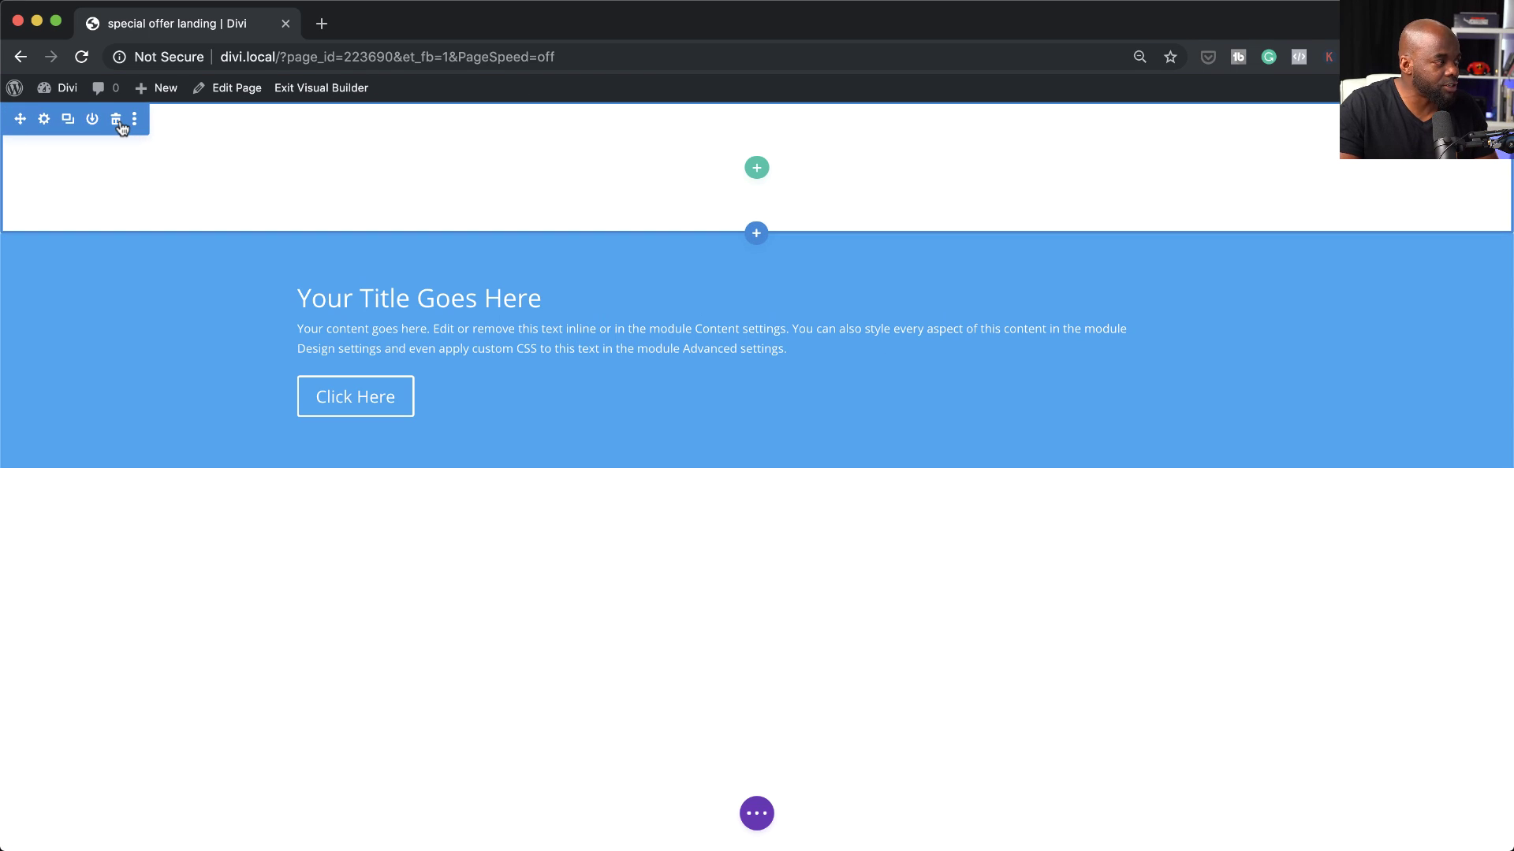
pyautogui.click(118, 122)
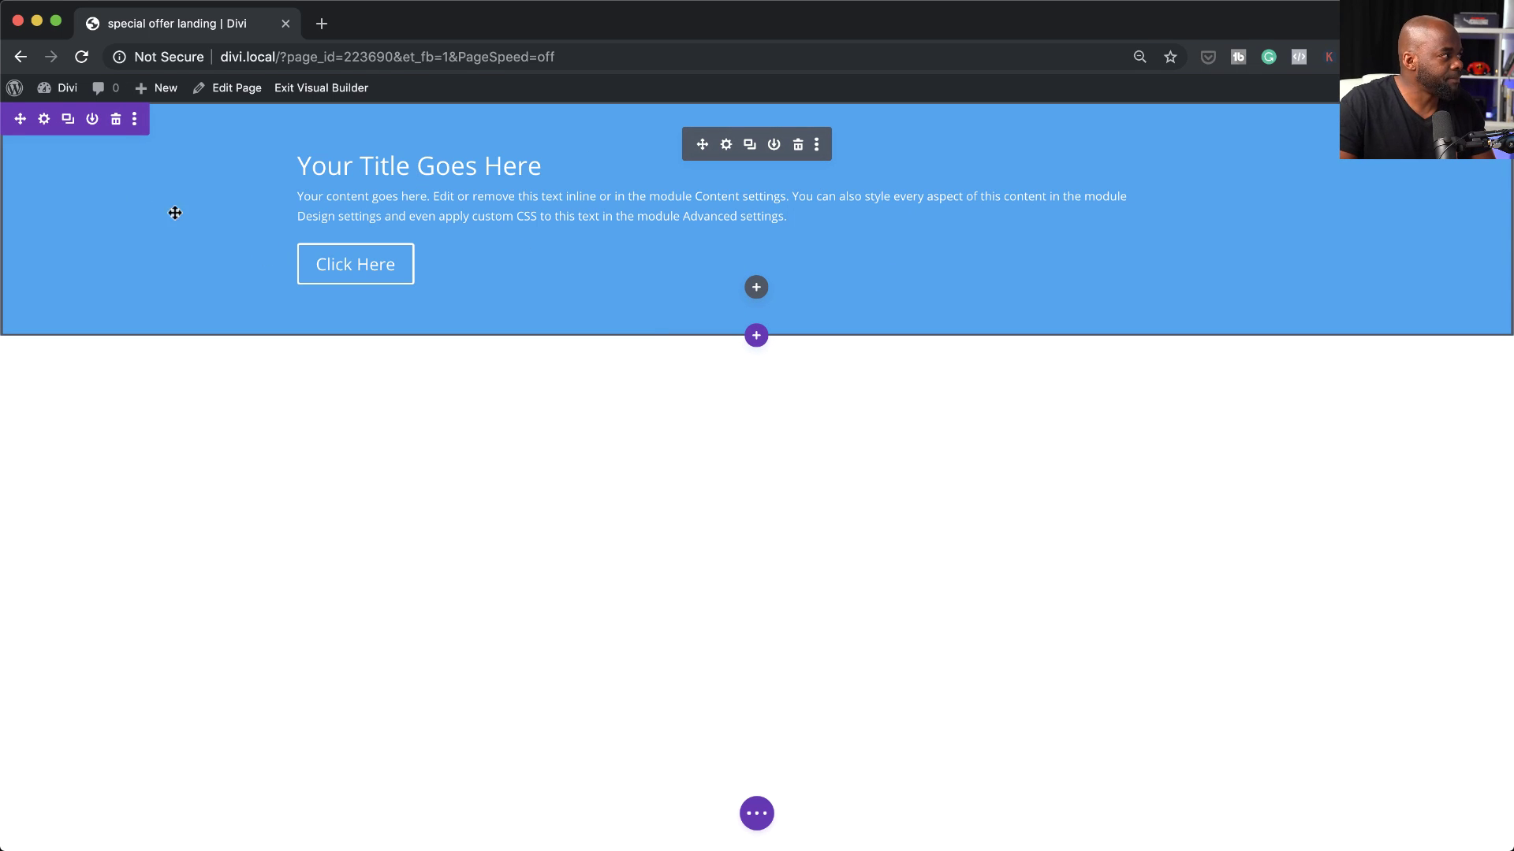
# Set the title of the fullwidth header to "SUMMER SALE".
pyautogui.click(726, 145)
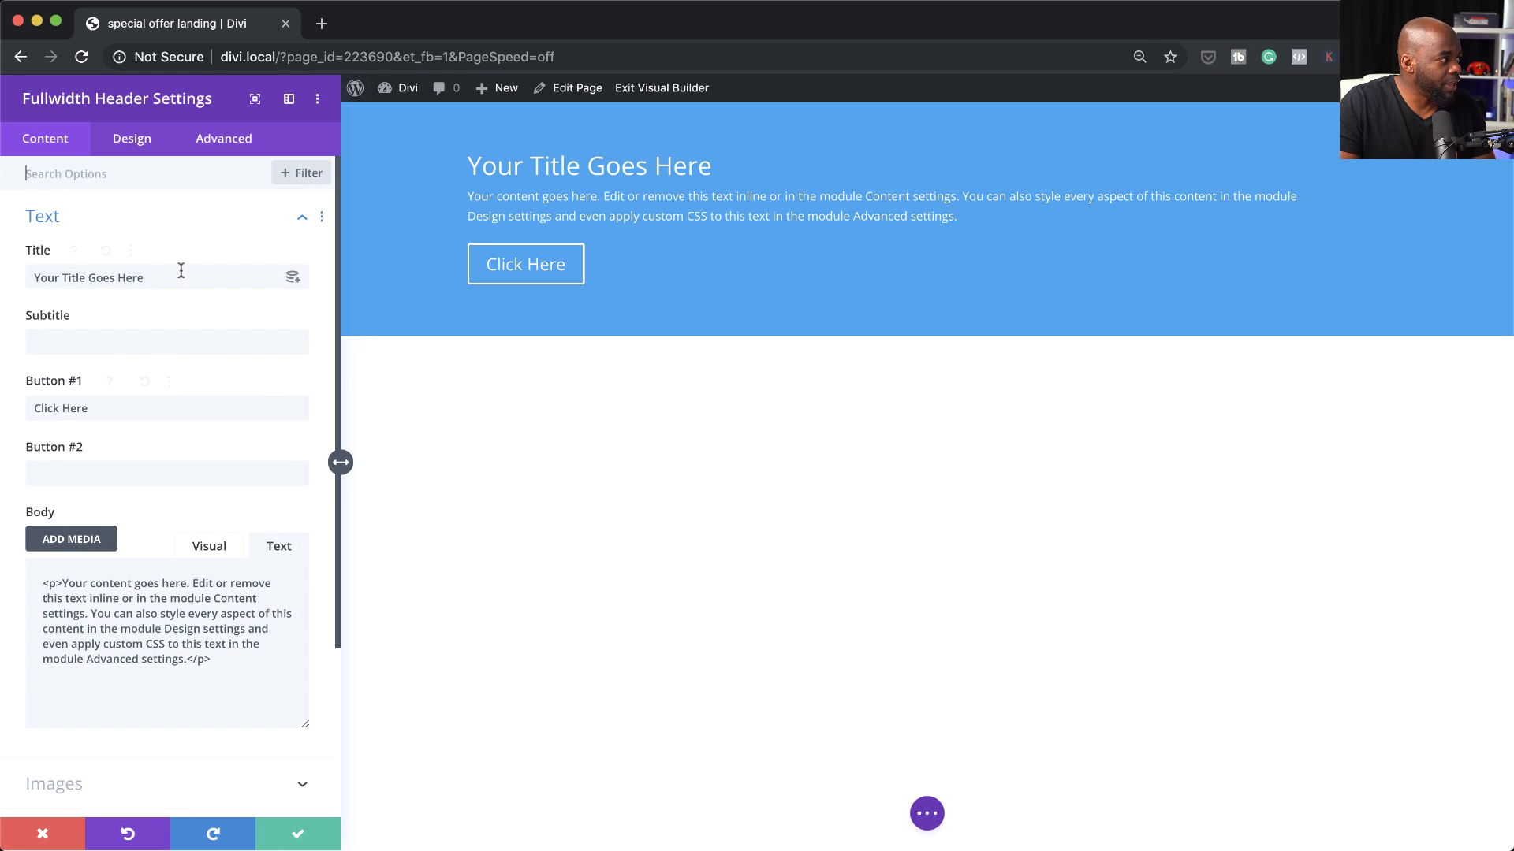
pyautogui.tripleClick(178, 276)
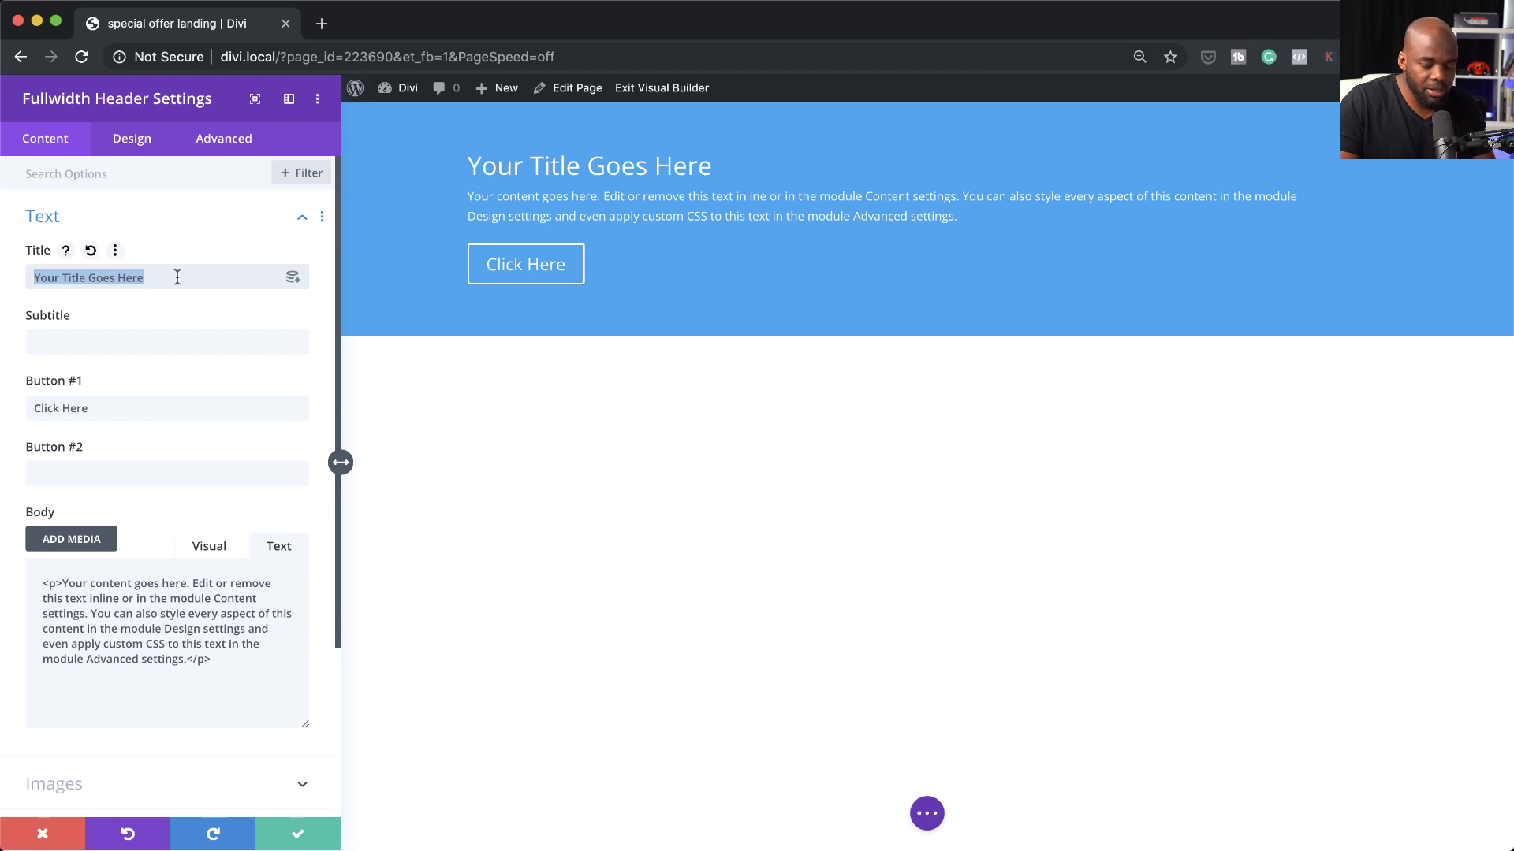
pyautogui.write('S')
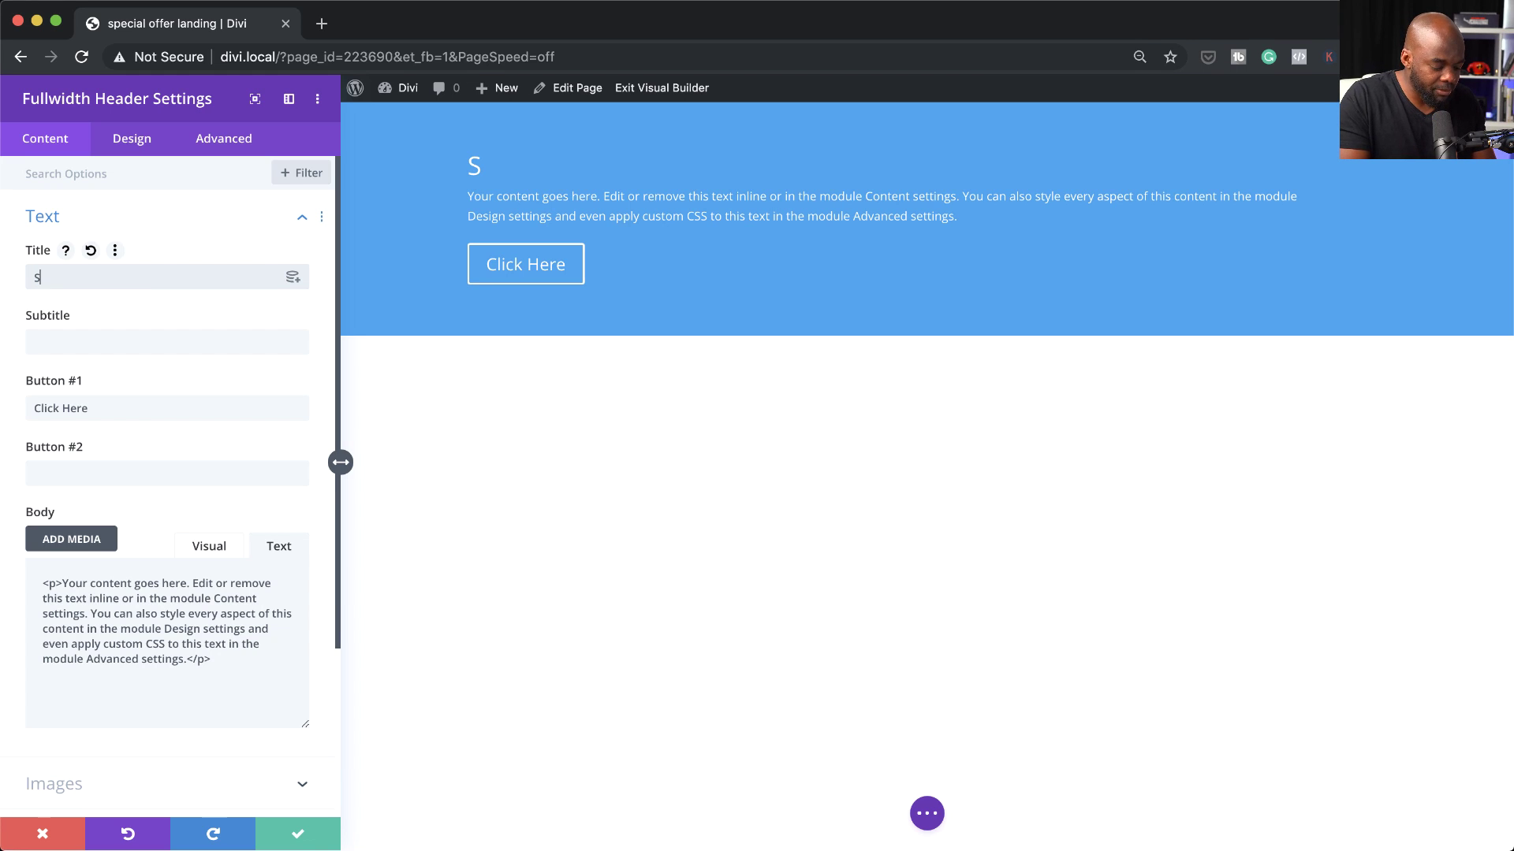
pyautogui.write('UMMER ')
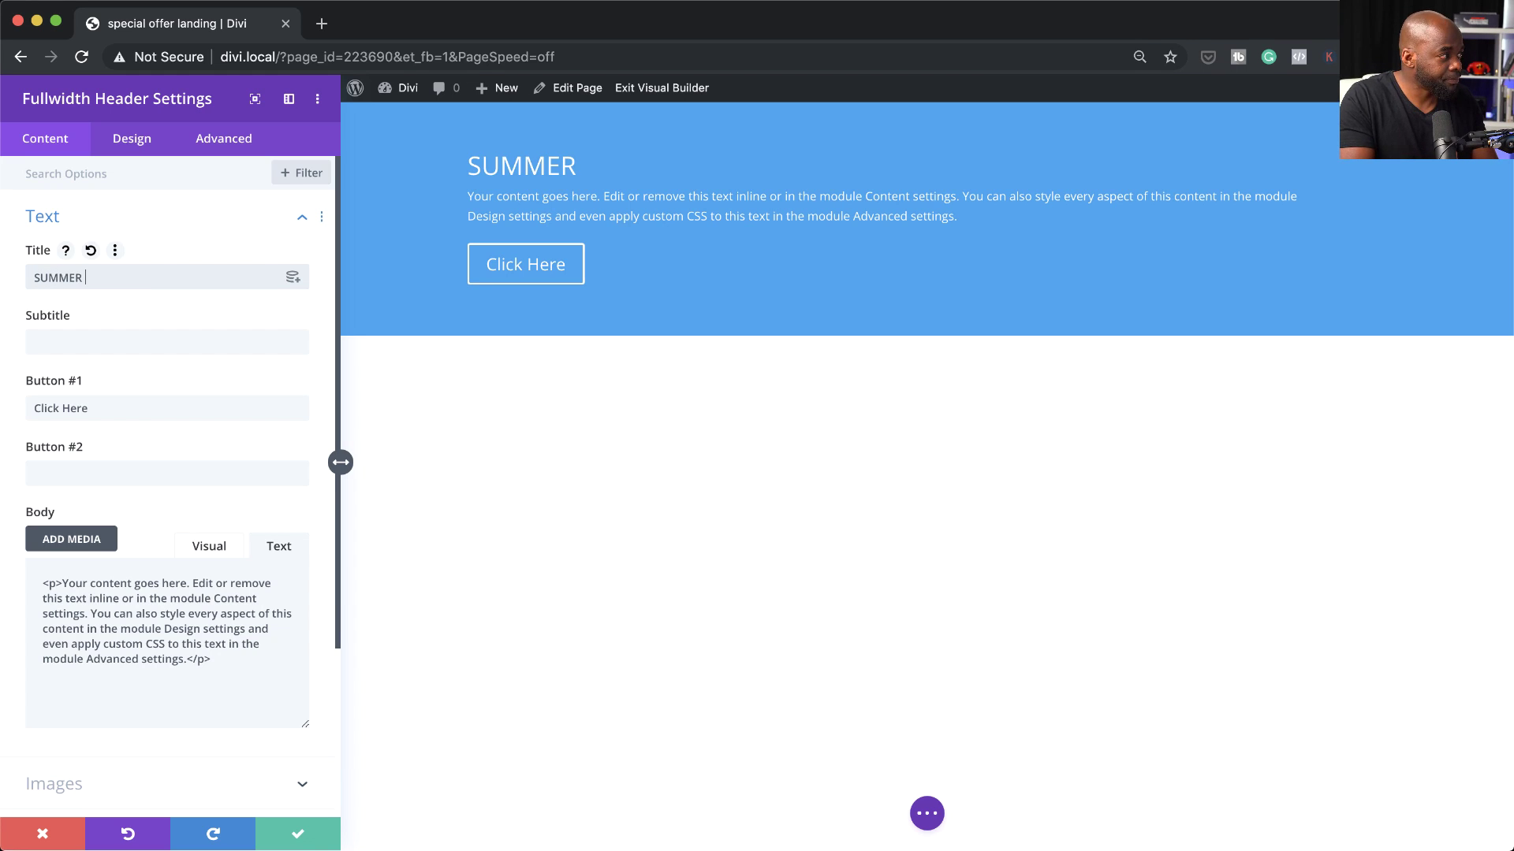
pyautogui.write('SALE')
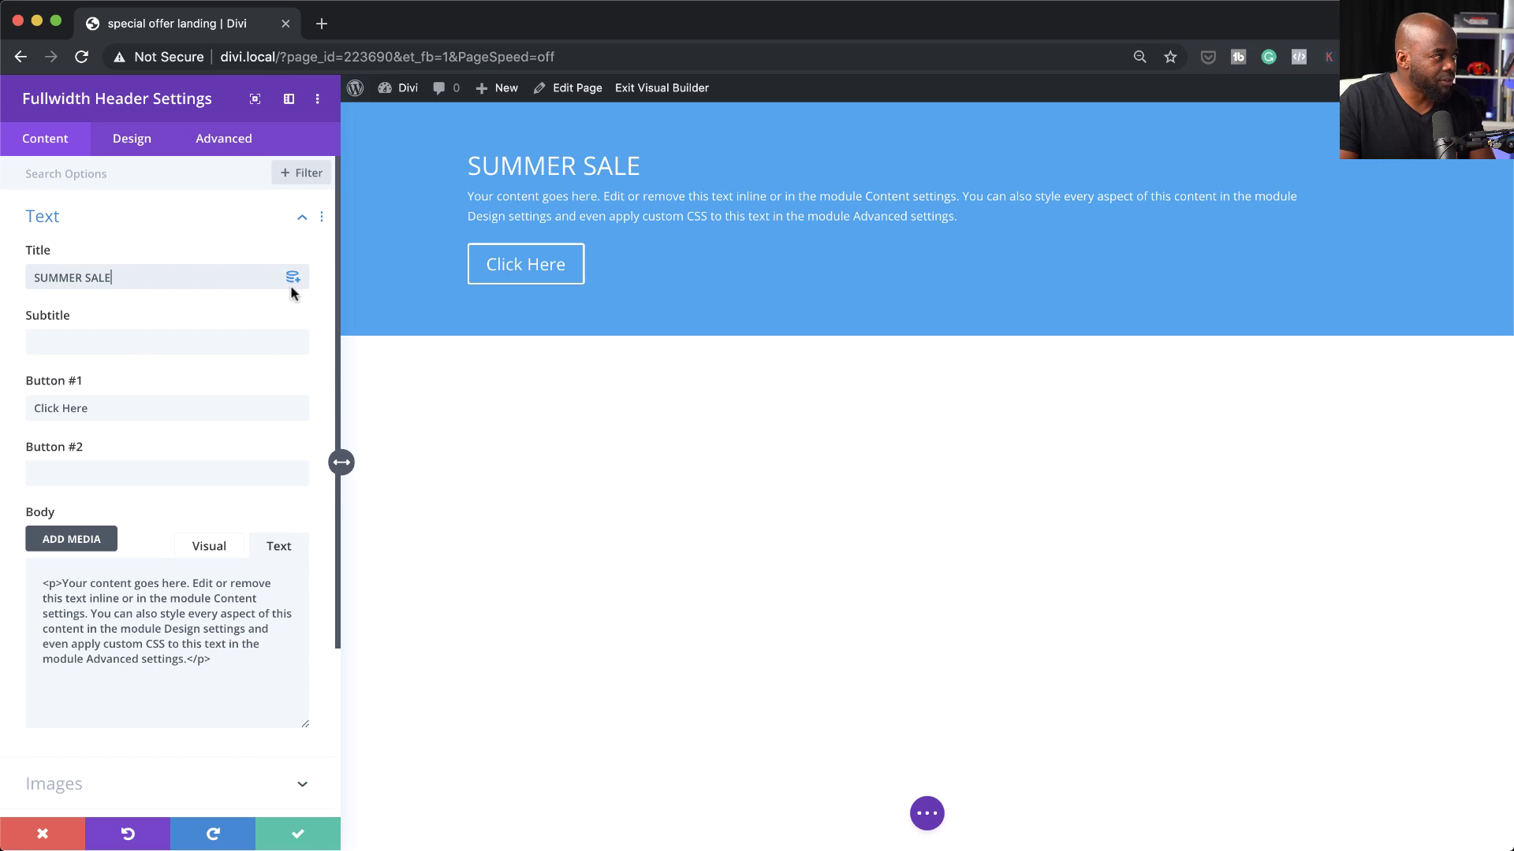
# Set the header's subtitle to "Get 10% OFF your fist order".
pyautogui.click(91, 343)
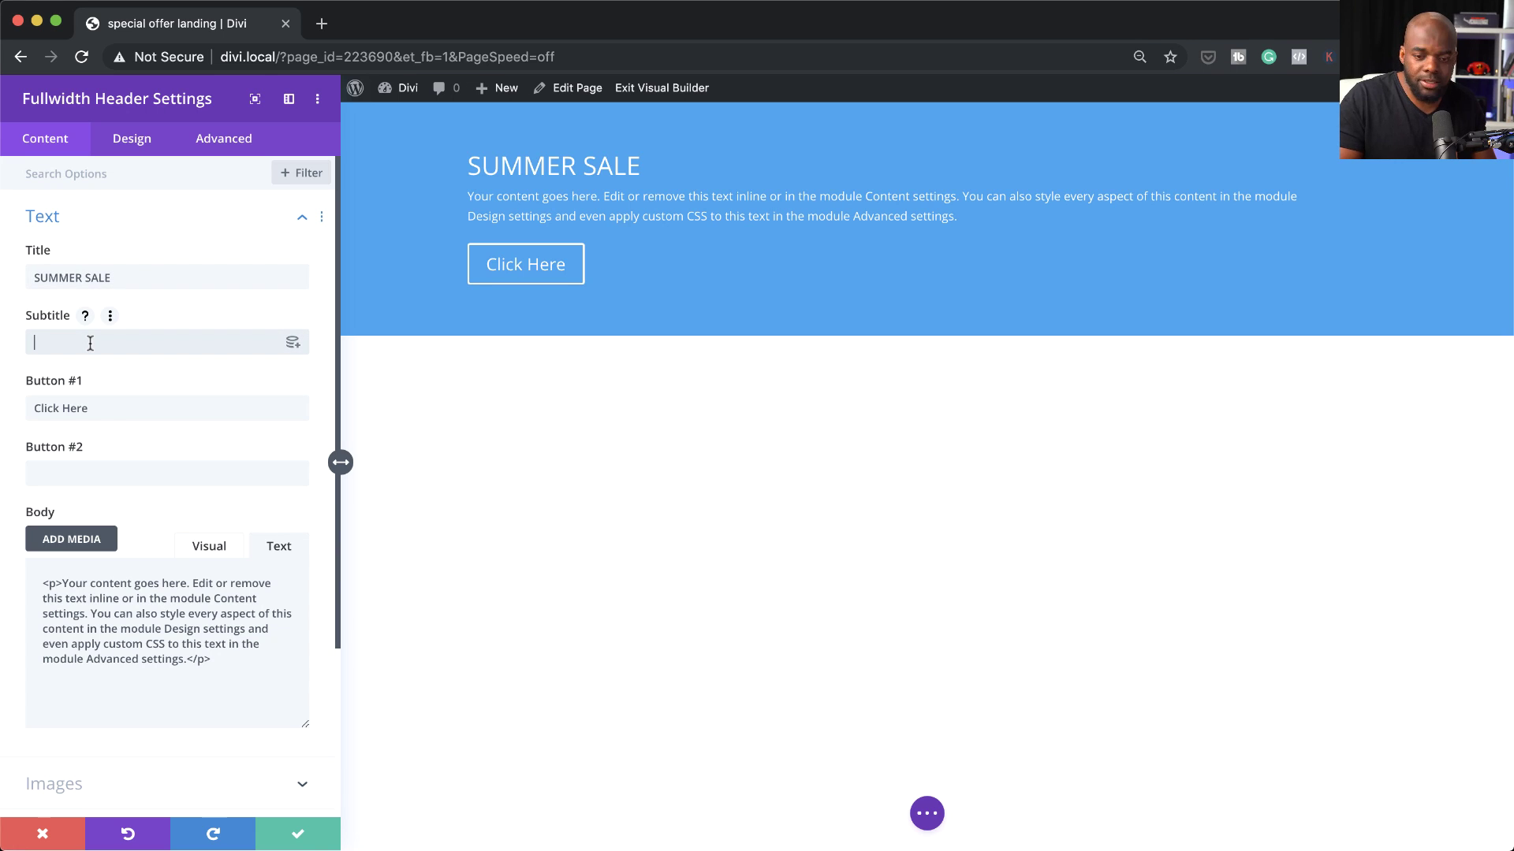
pyautogui.write('Het')
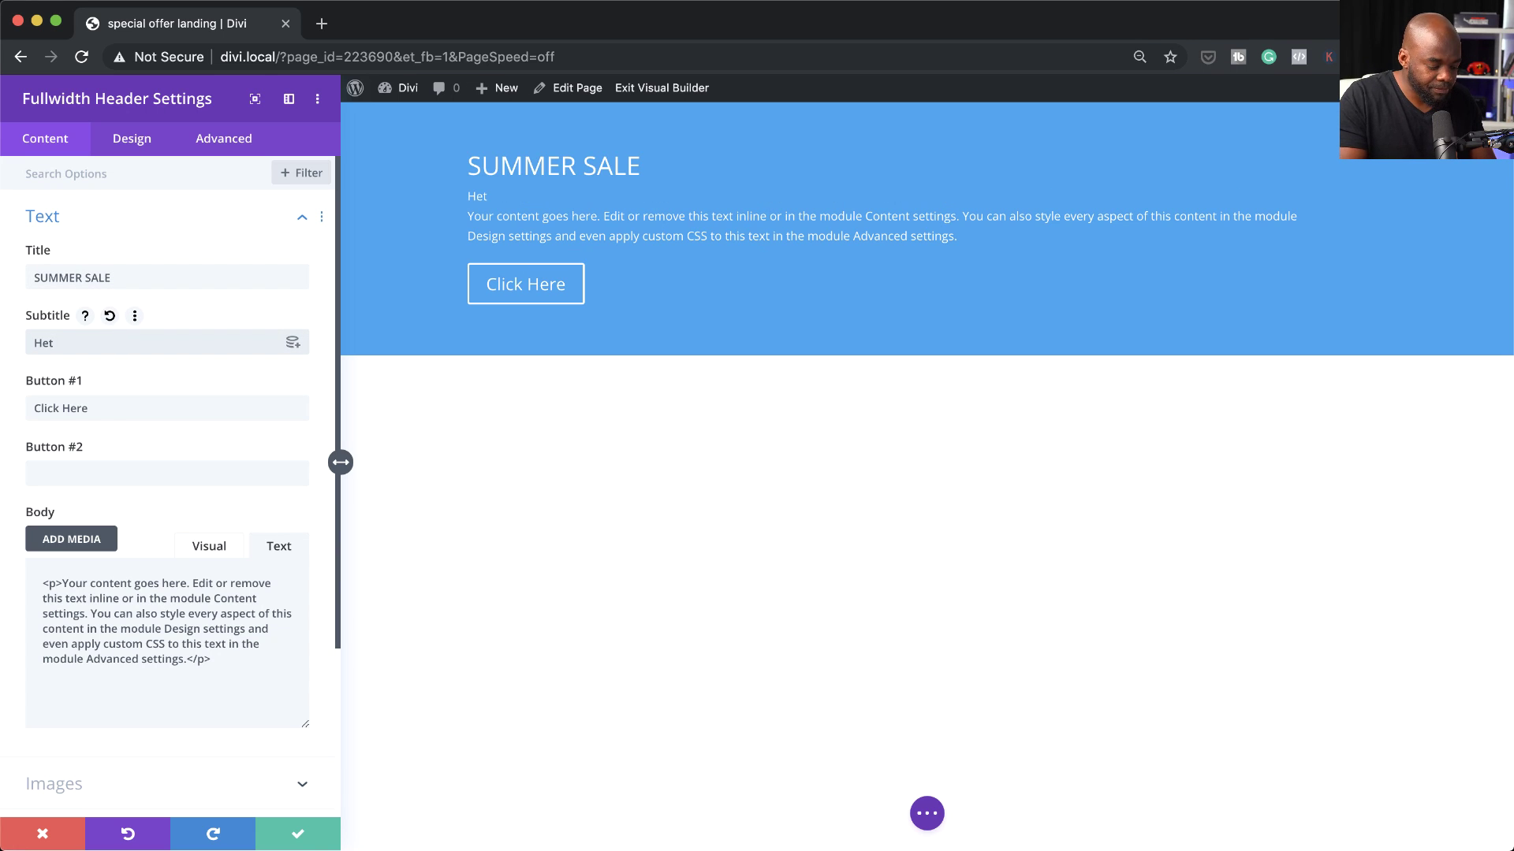
pyautogui.write(' 0 %')
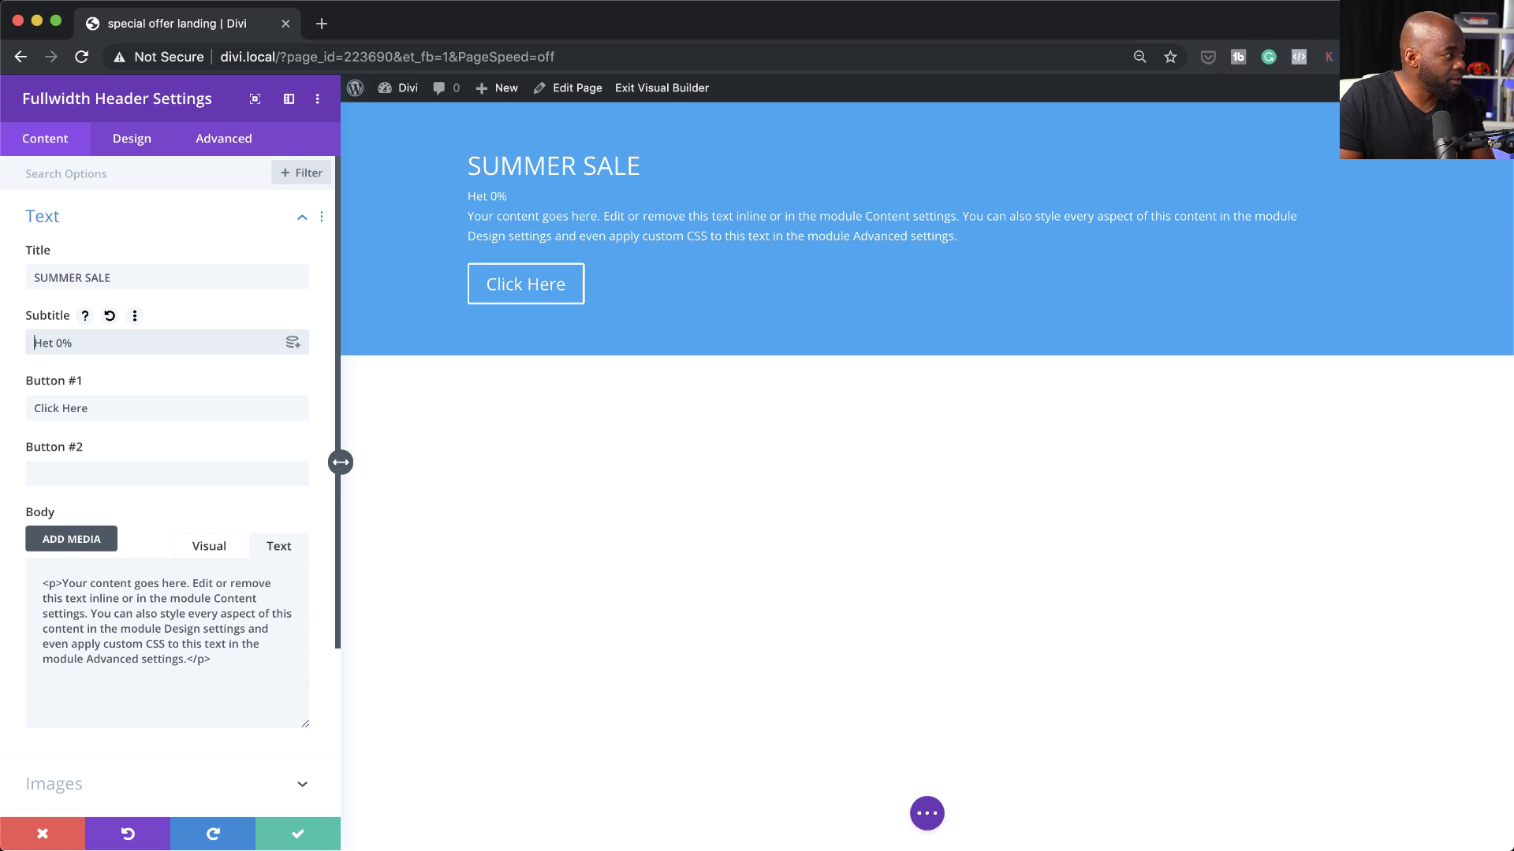
pyautogui.click(44, 343)
pyautogui.press('BackSpace')
pyautogui.write('Get ')
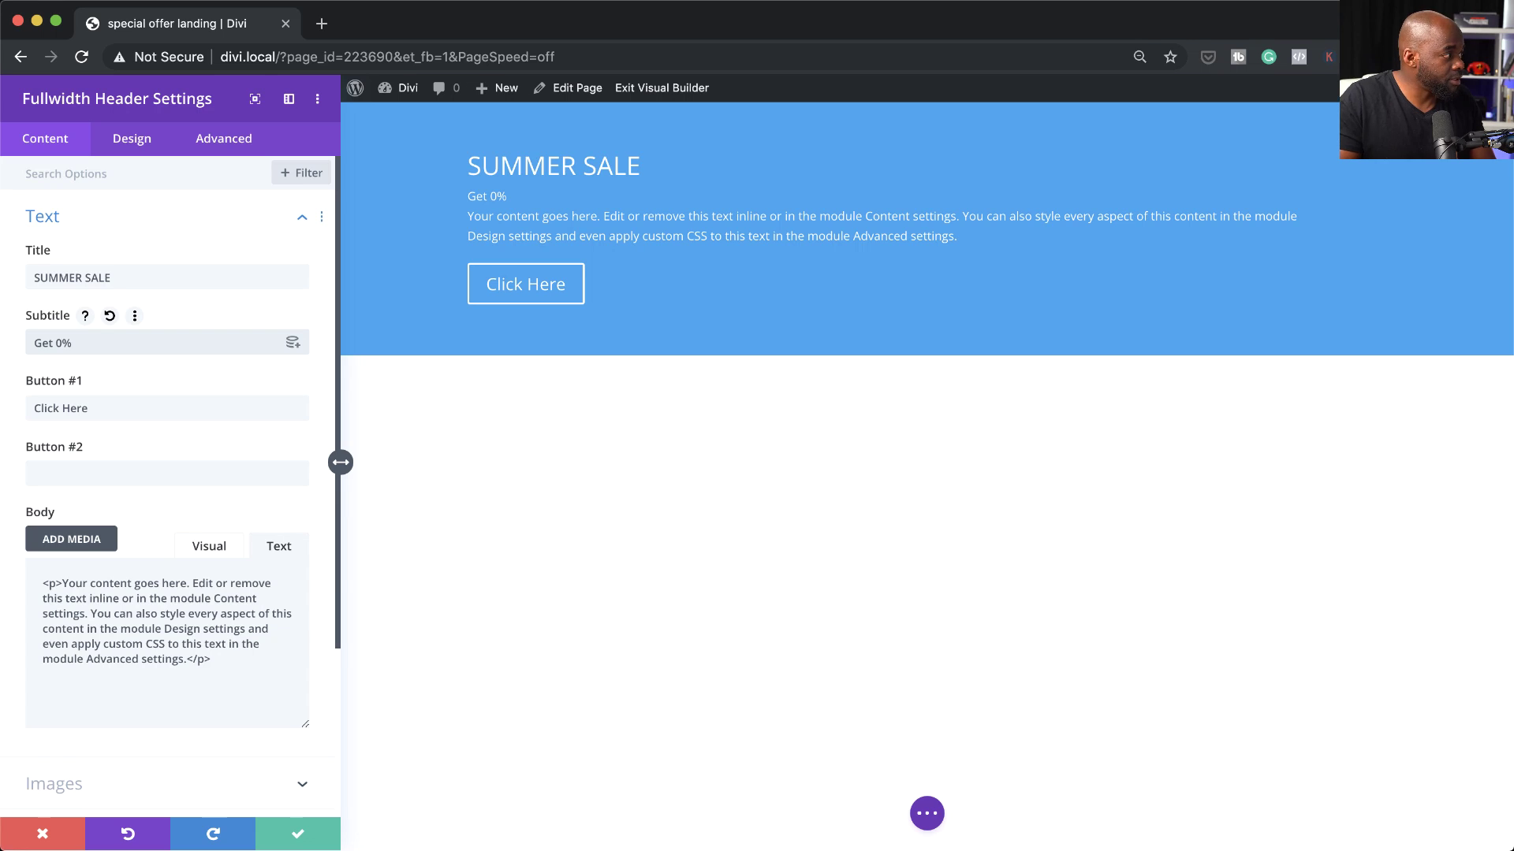
pyautogui.write('1')
pyautogui.click(112, 344)
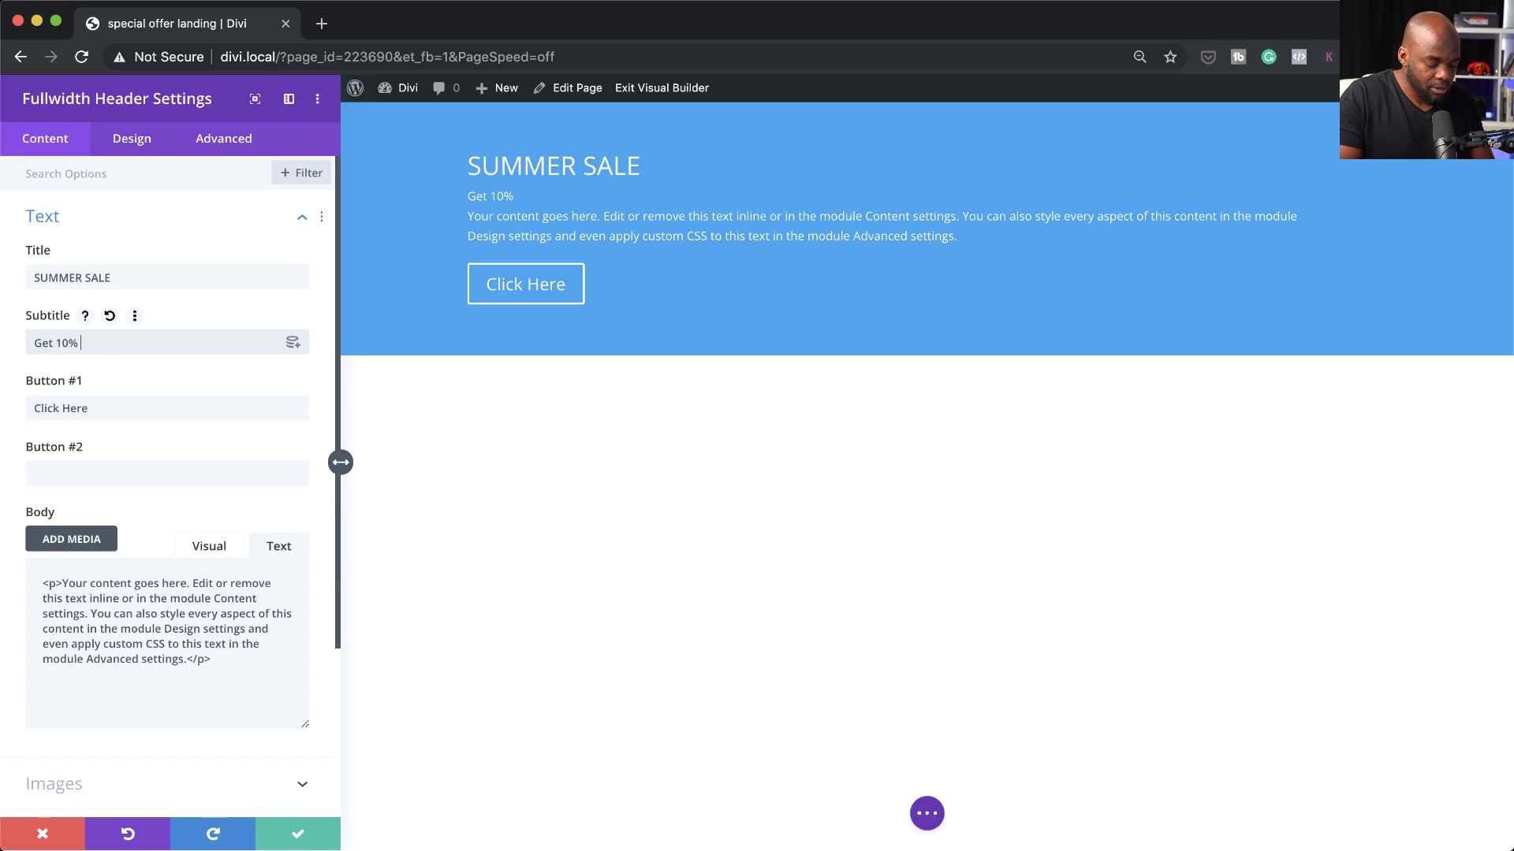
pyautogui.write('OFF')
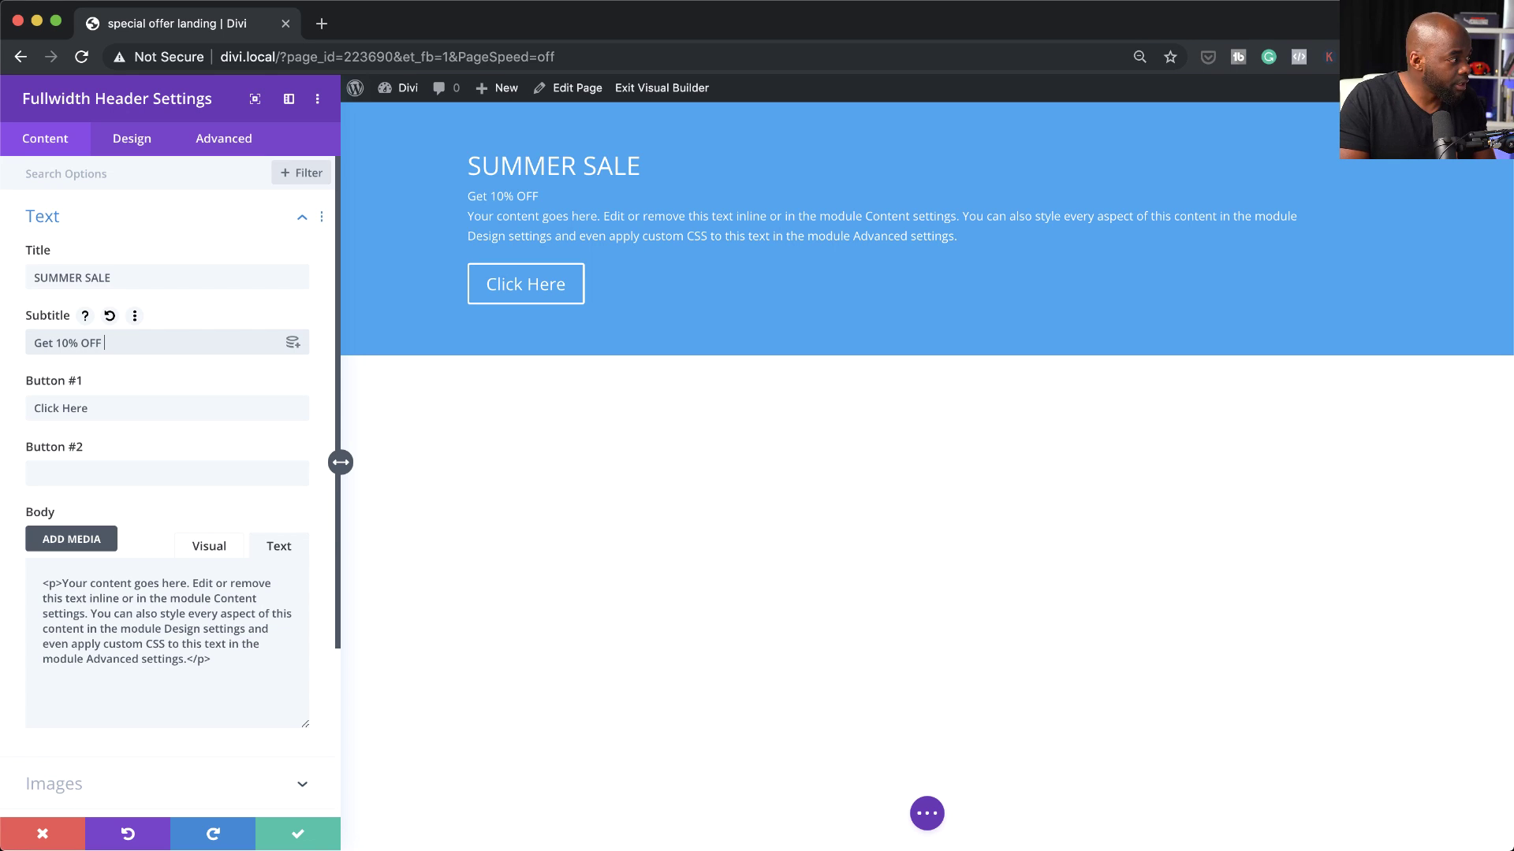
pyautogui.write('your')
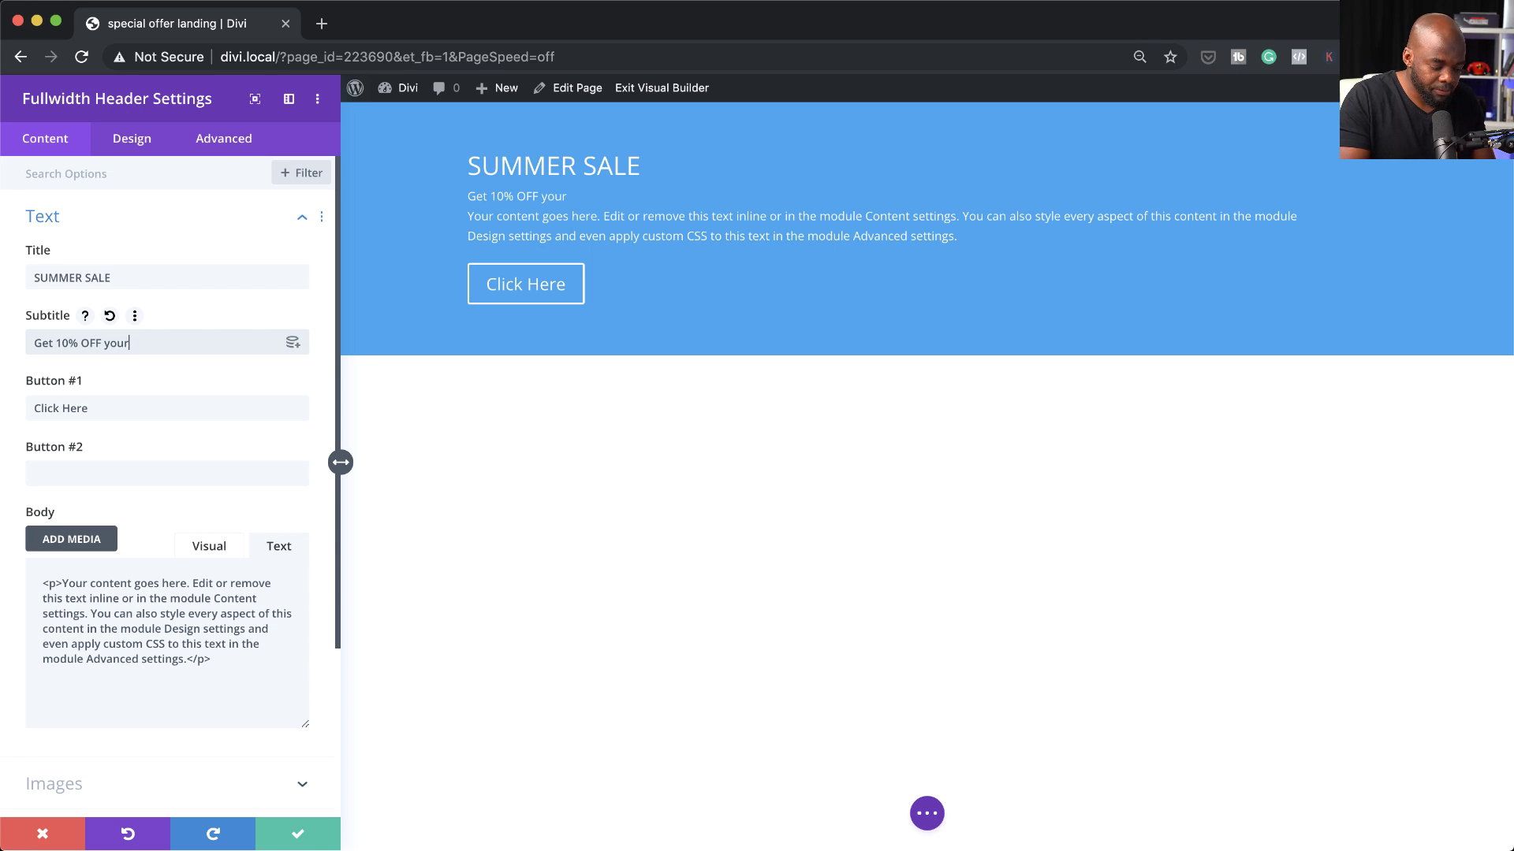
pyautogui.write(' fist order')
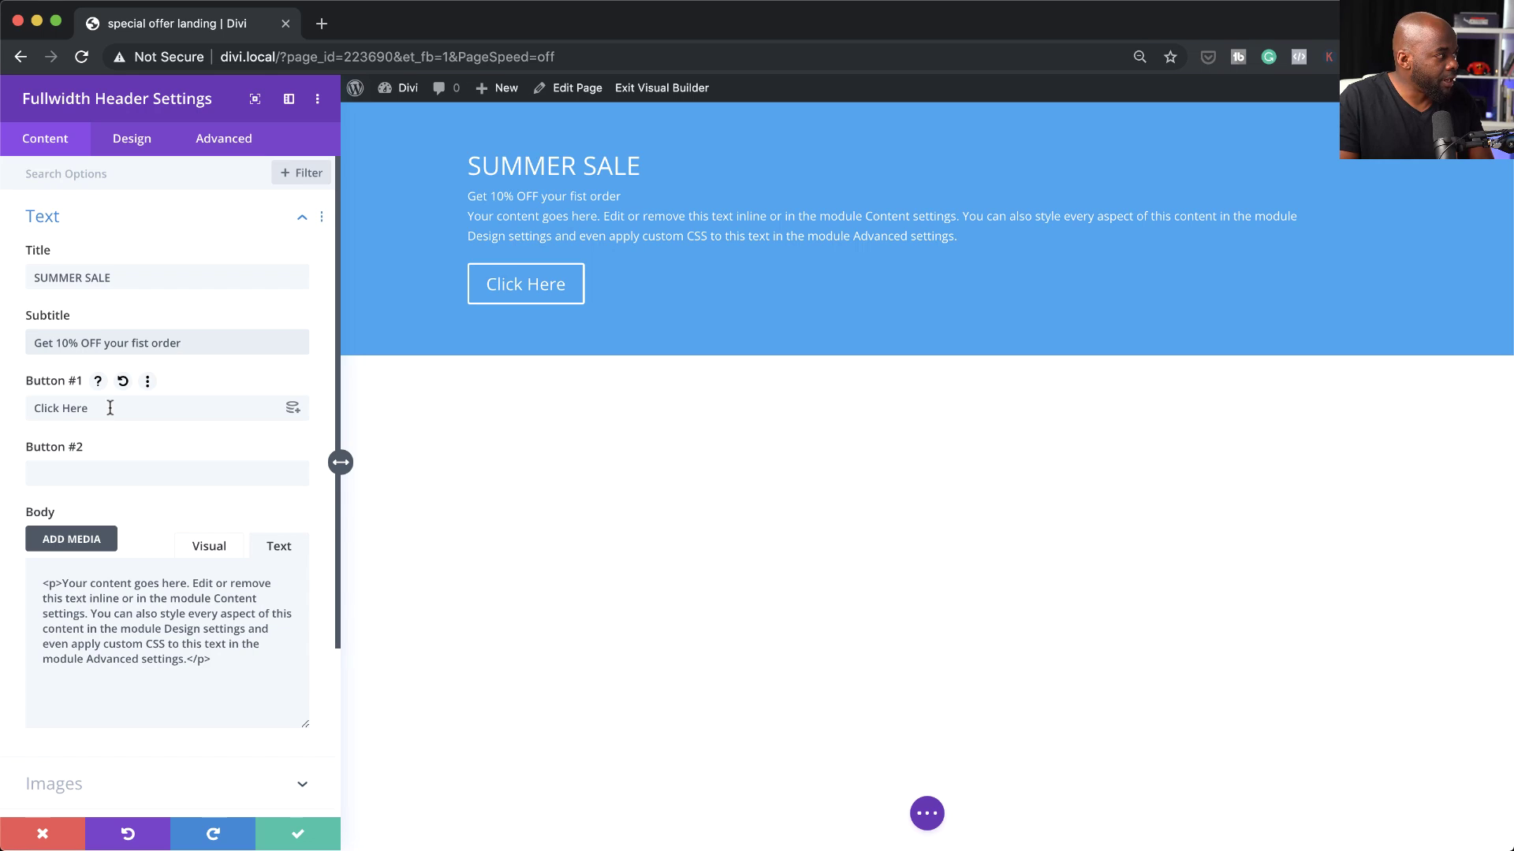
# Change the text of the header's Button #1 to "Learn More".
pyautogui.hotkey('shift', 'alt', 'Left')
pyautogui.hotkey('shift', 'alt', 'Left')
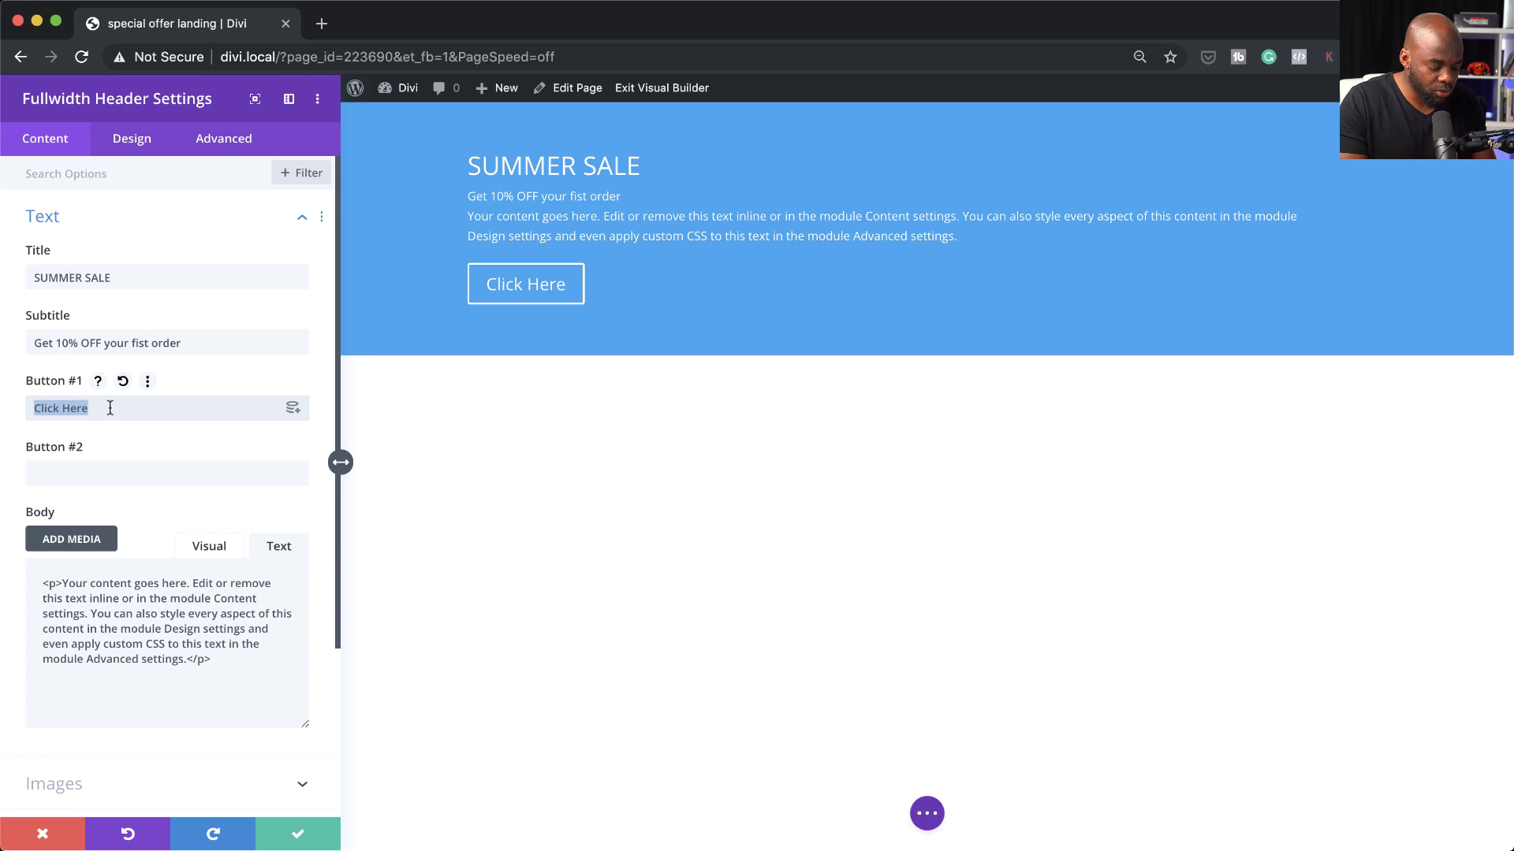
pyautogui.write('Learn ')
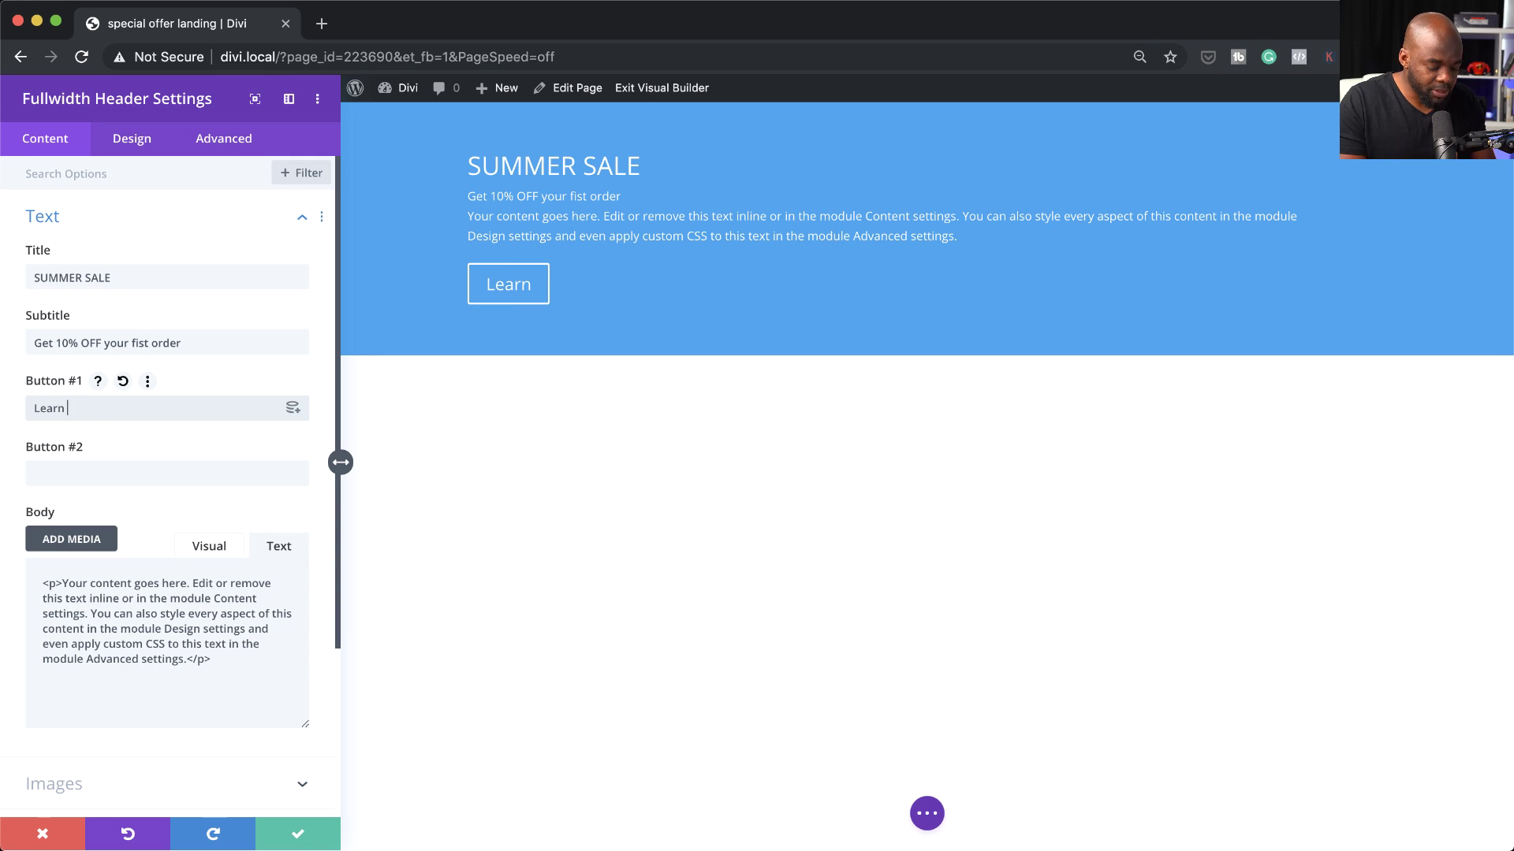
pyautogui.write('More')
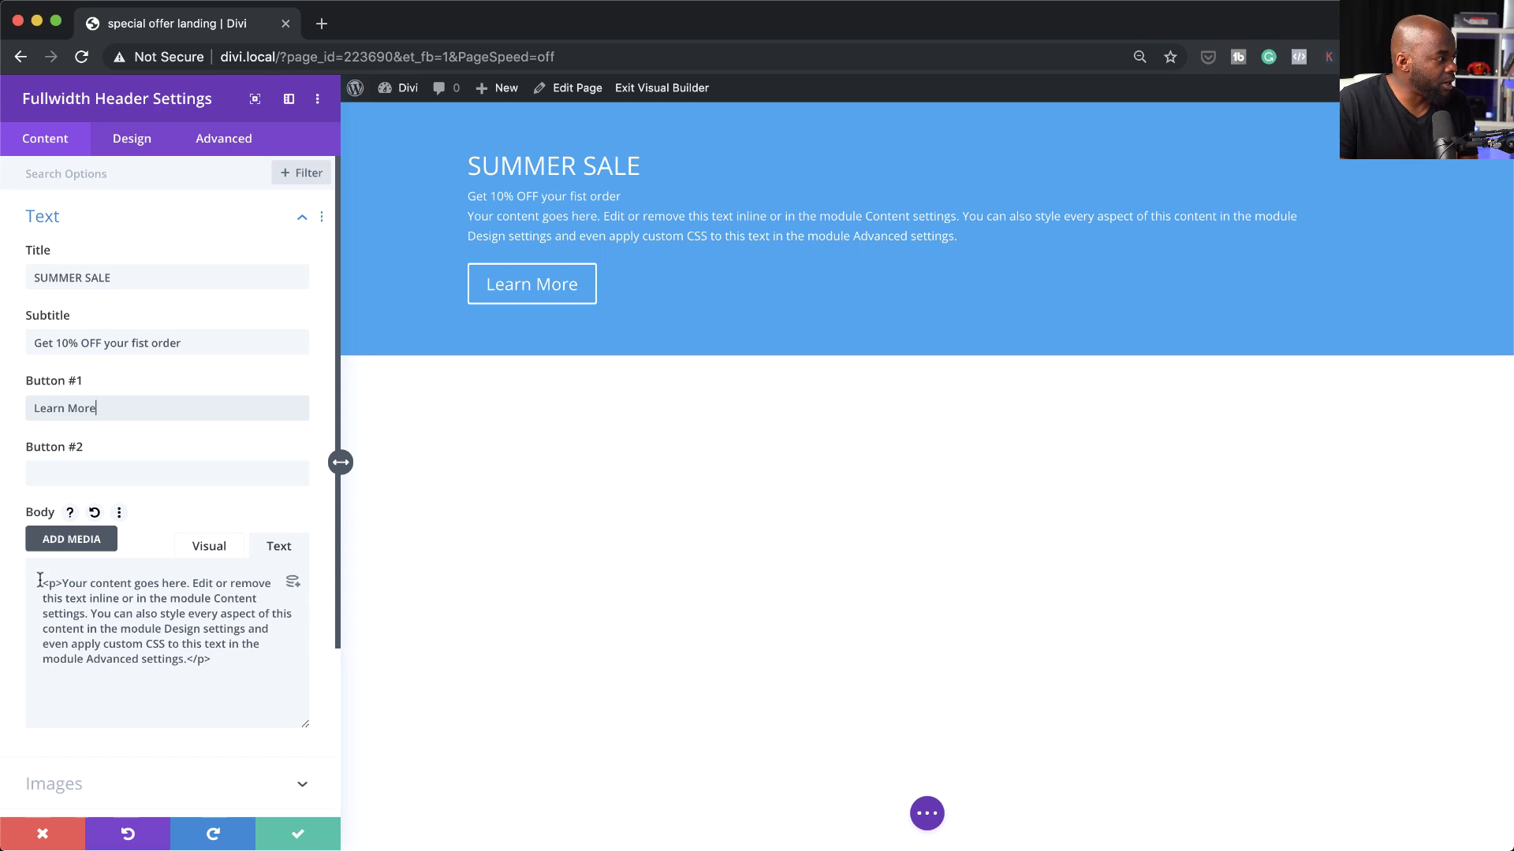
# Delete the placeholder body text of the fullwidth header.
pyautogui.moveTo(39, 581); pyautogui.dragTo(233, 666)
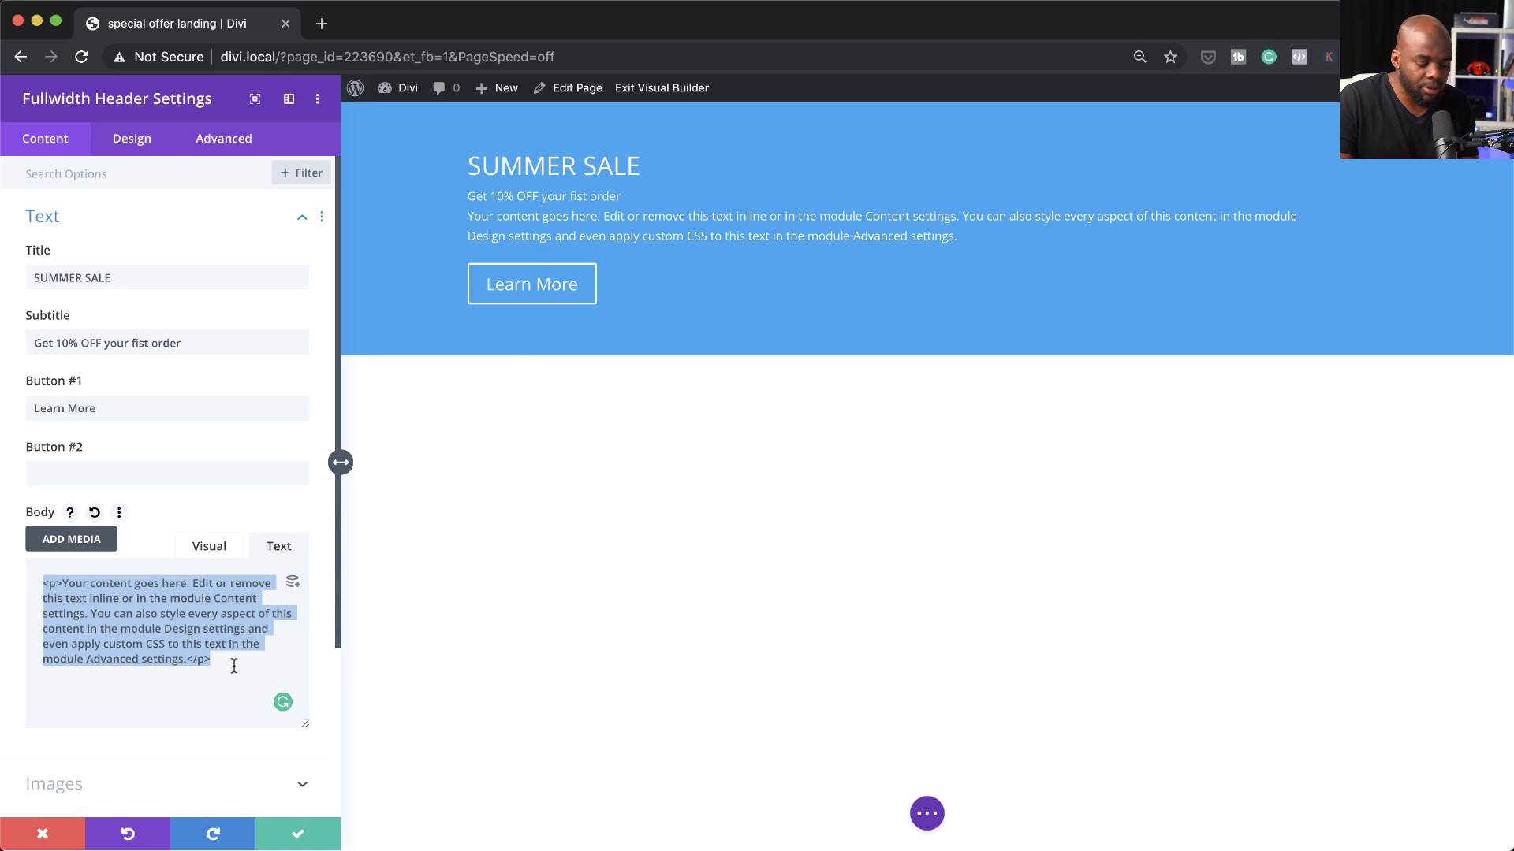
pyautogui.press('BackSpace')
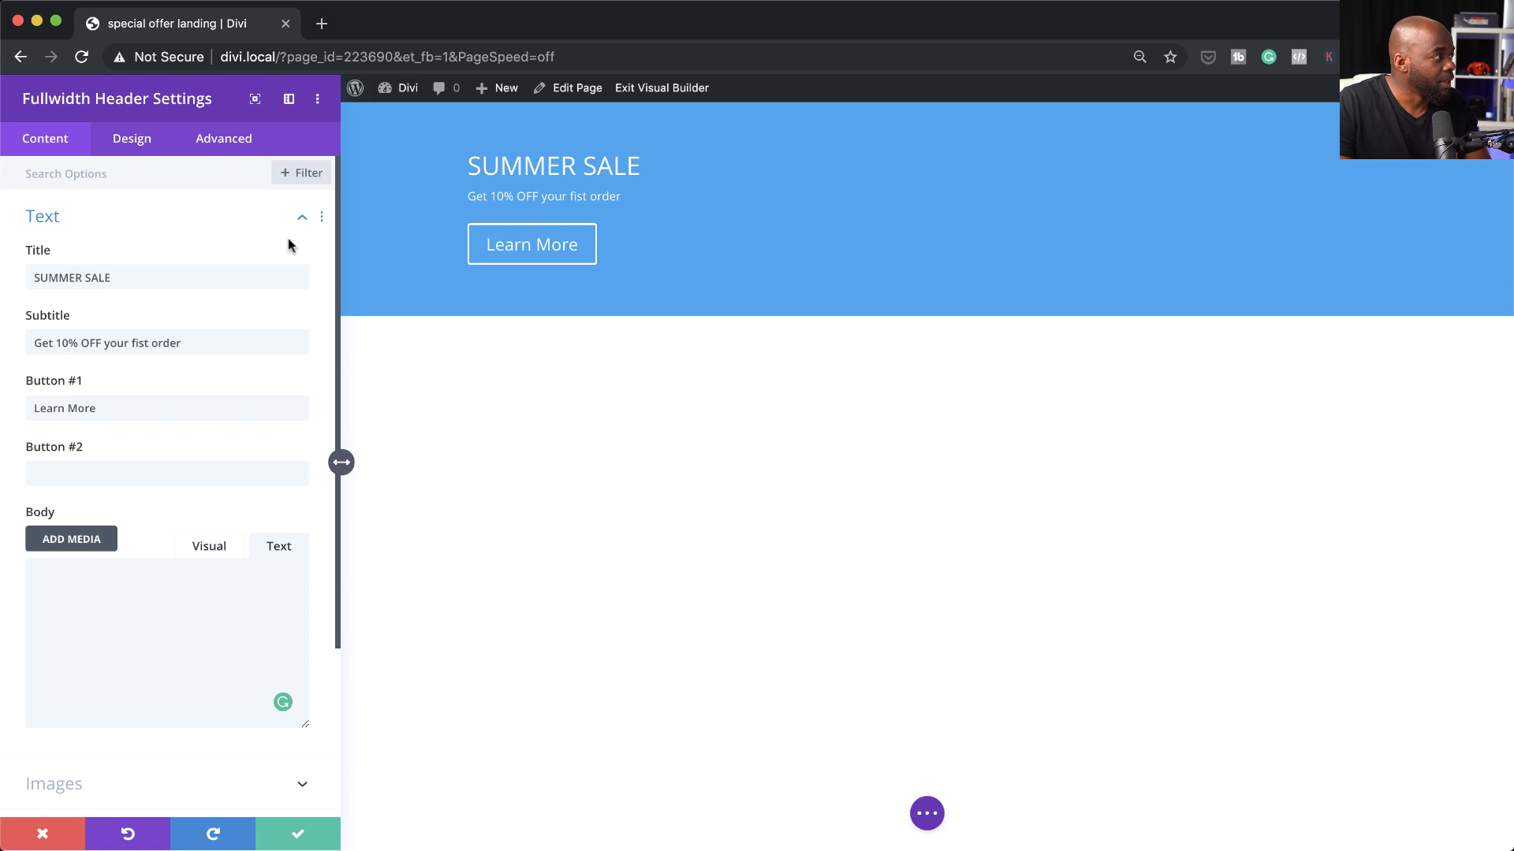
# Style the header's title text with the Poppins font, Bold weight and a 70px text size.
pyautogui.click(126, 141)
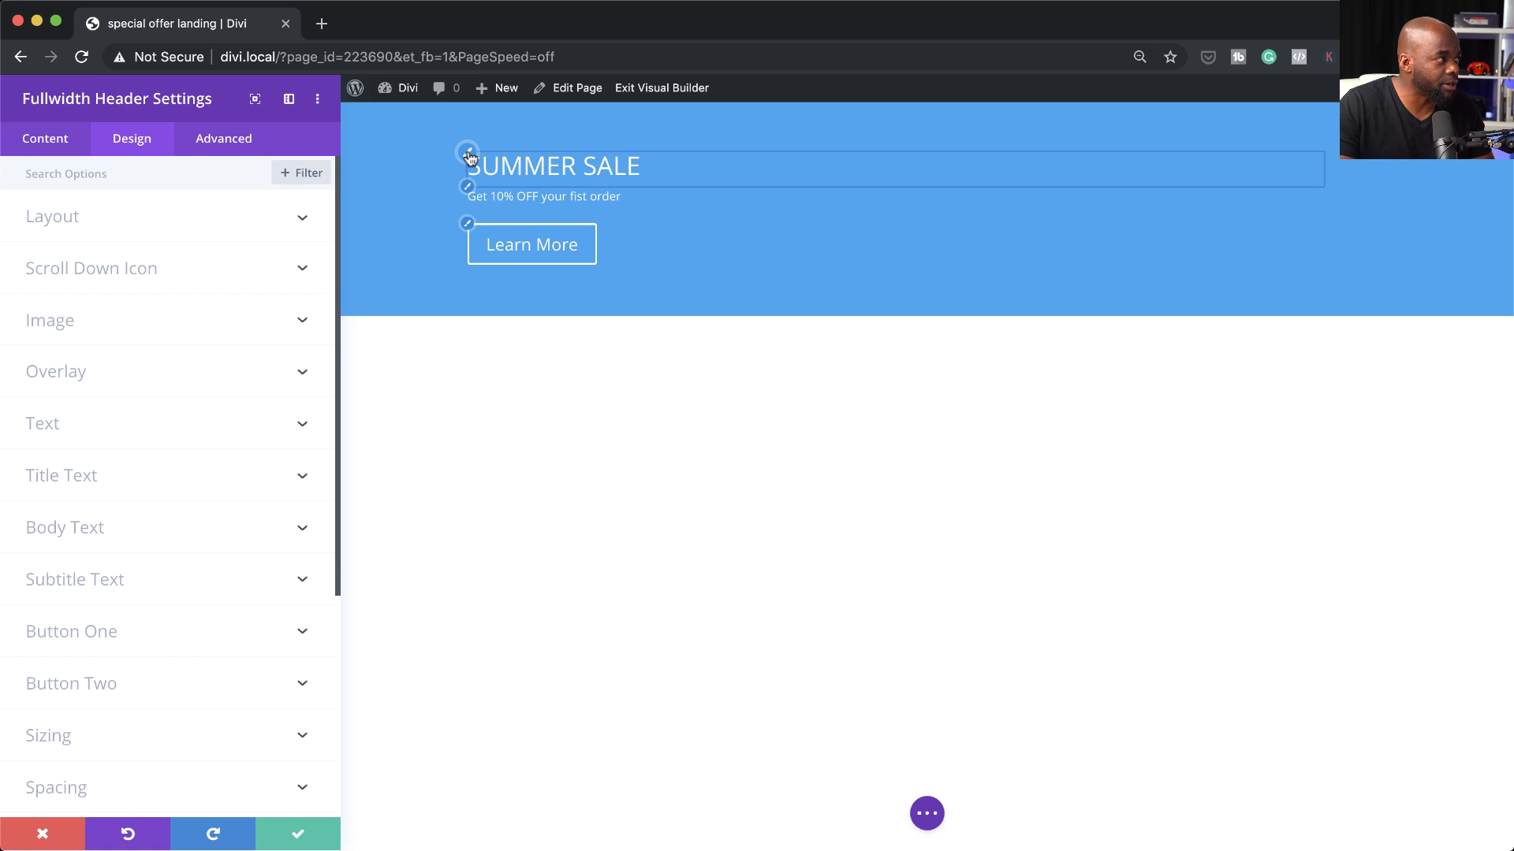
pyautogui.click(469, 155)
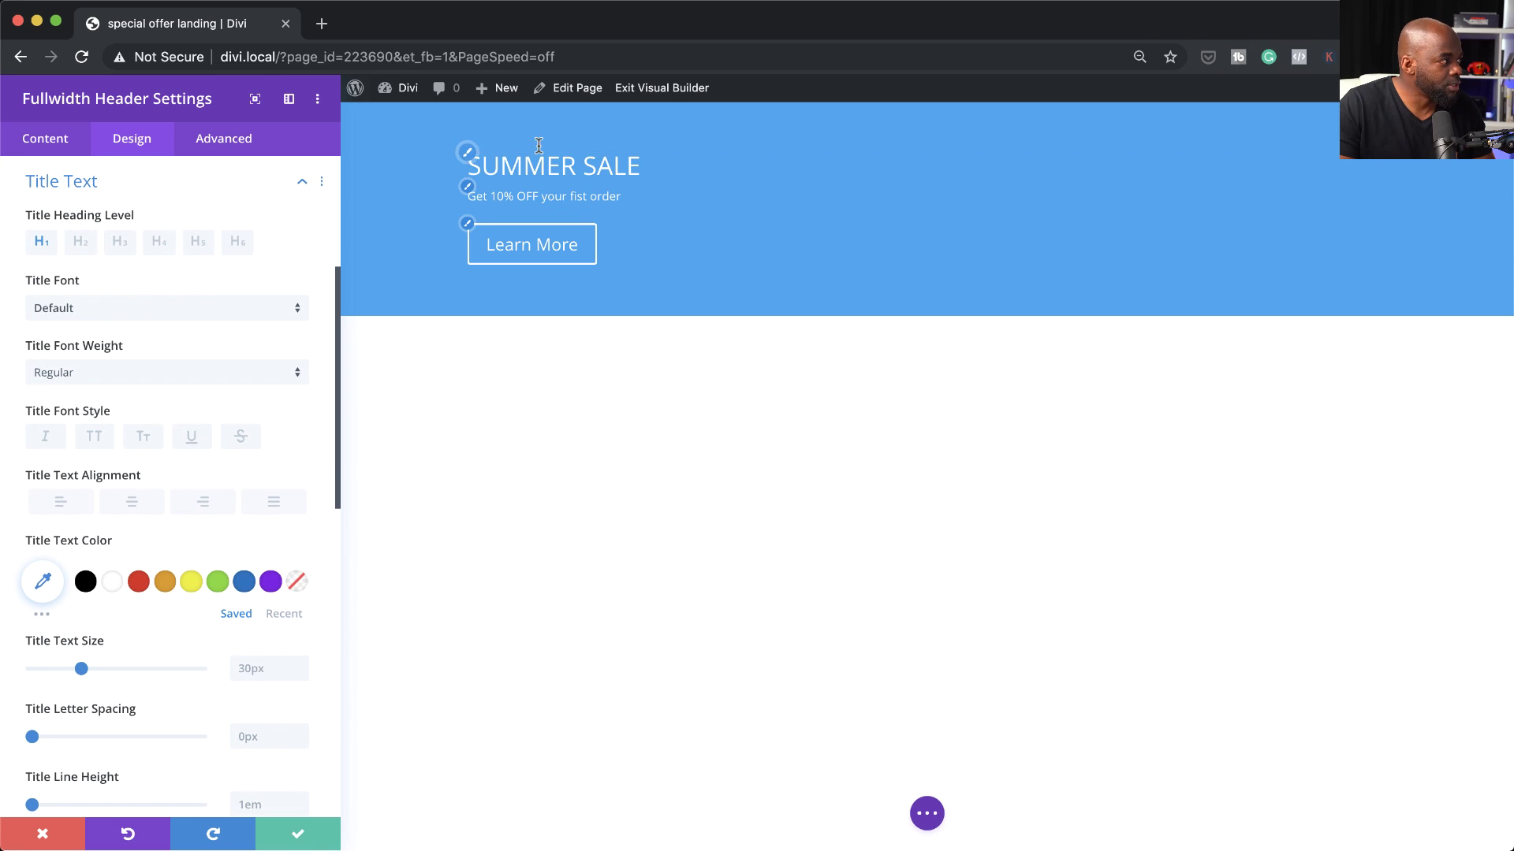
pyautogui.click(128, 309)
pyautogui.click(111, 246)
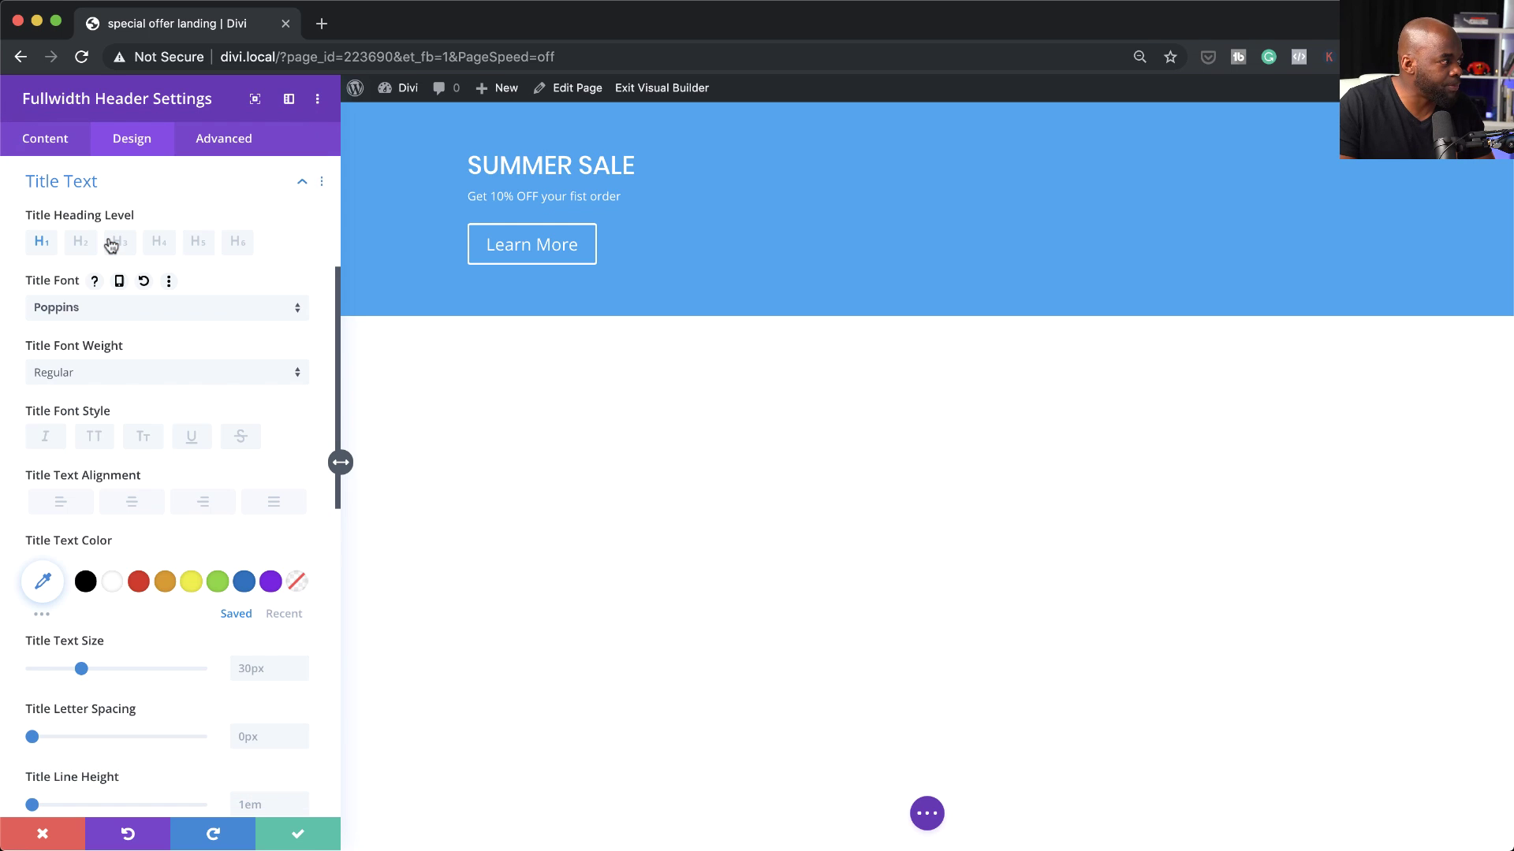
pyautogui.click(88, 375)
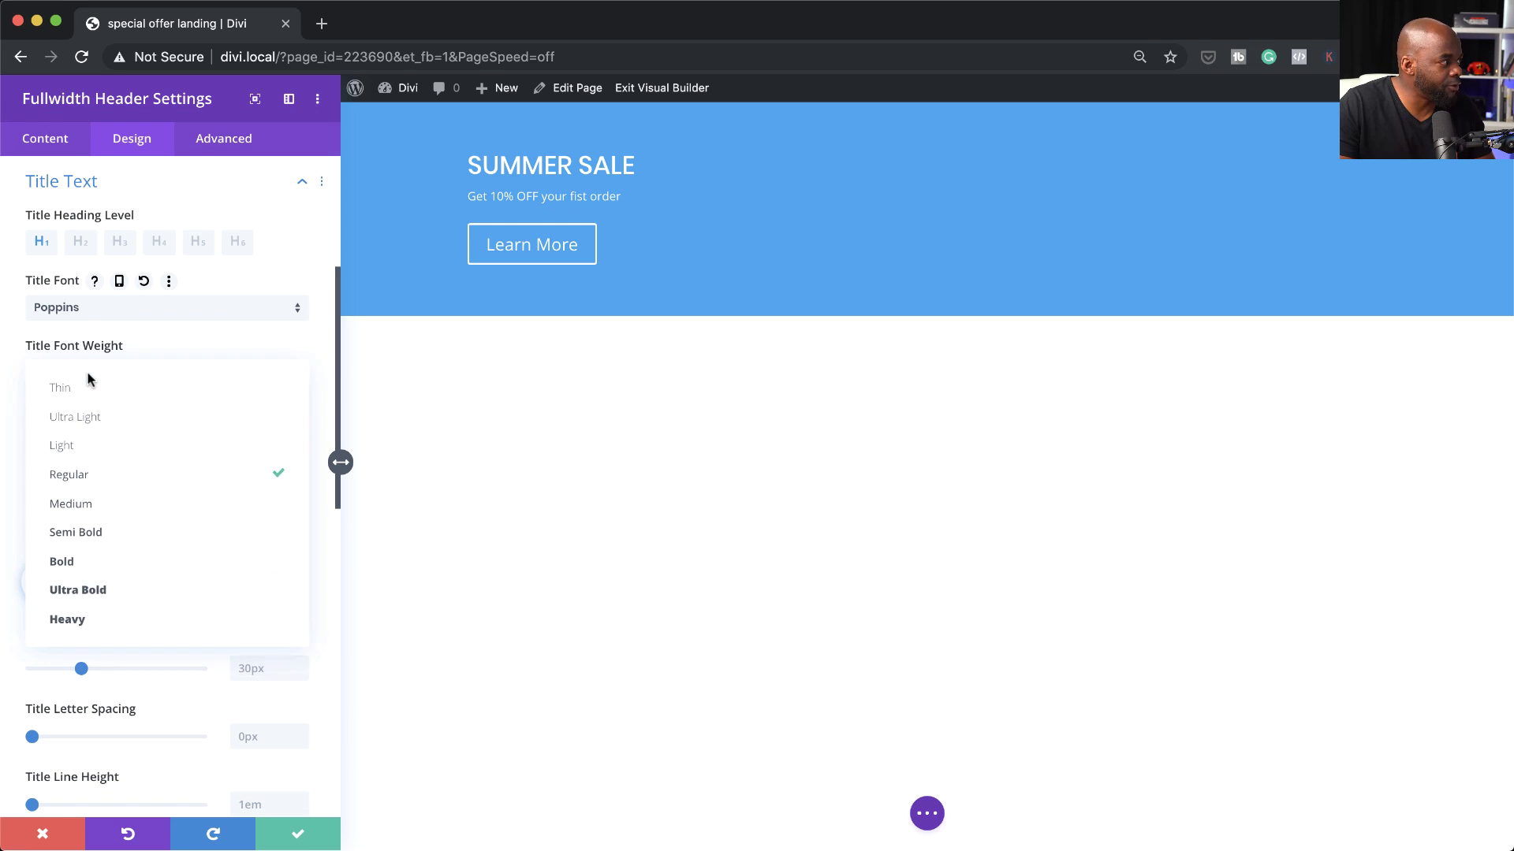
pyautogui.click(127, 562)
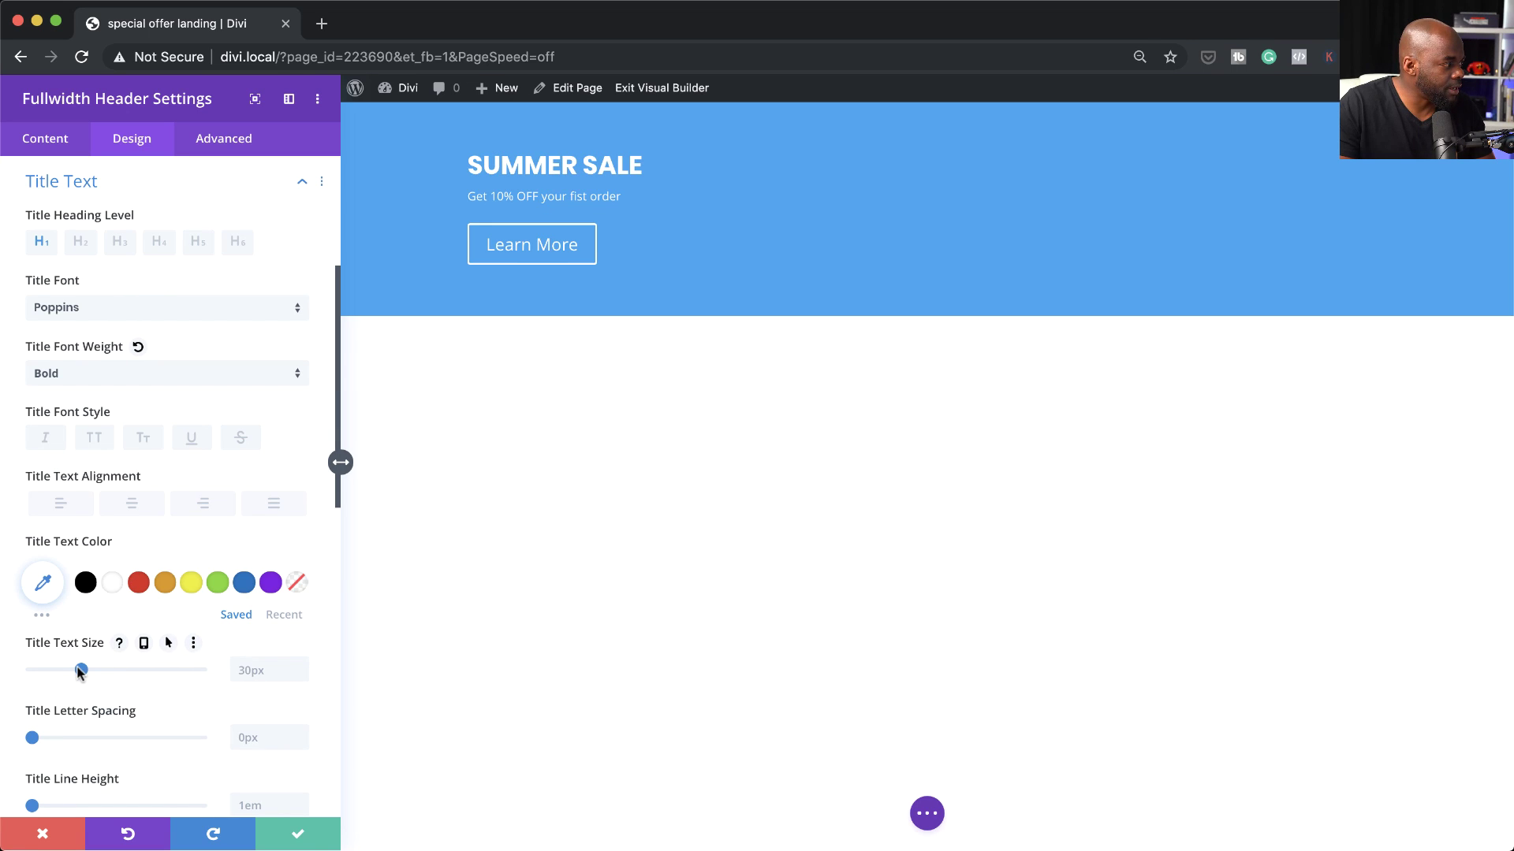
pyautogui.moveTo(80, 671); pyautogui.dragTo(150, 669)
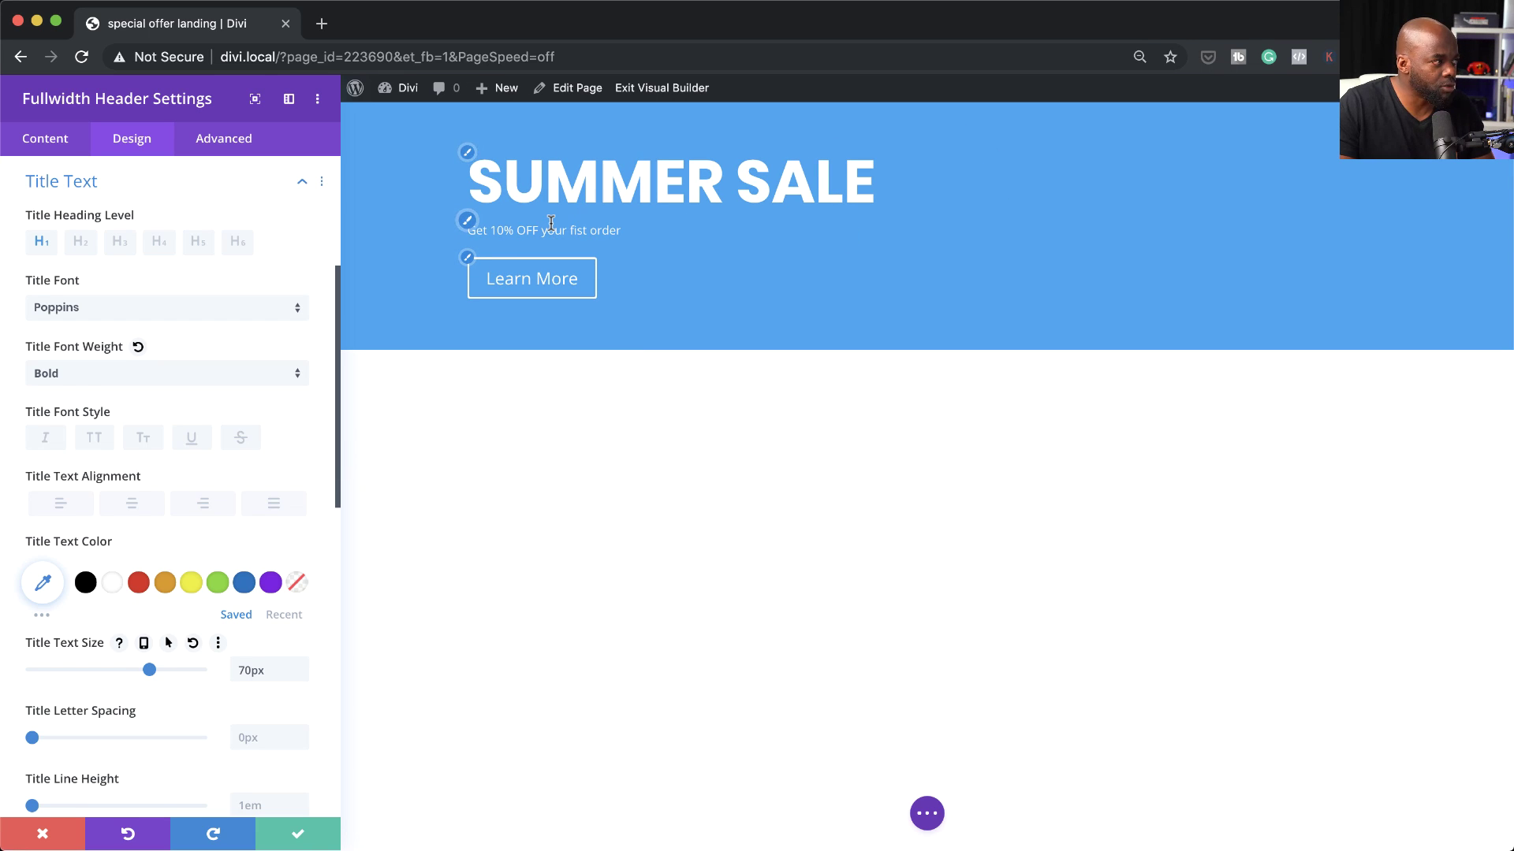
# Style the header's subtitle text with the Poppins font, Medium weight and a 28px text size.
pyautogui.click(468, 225)
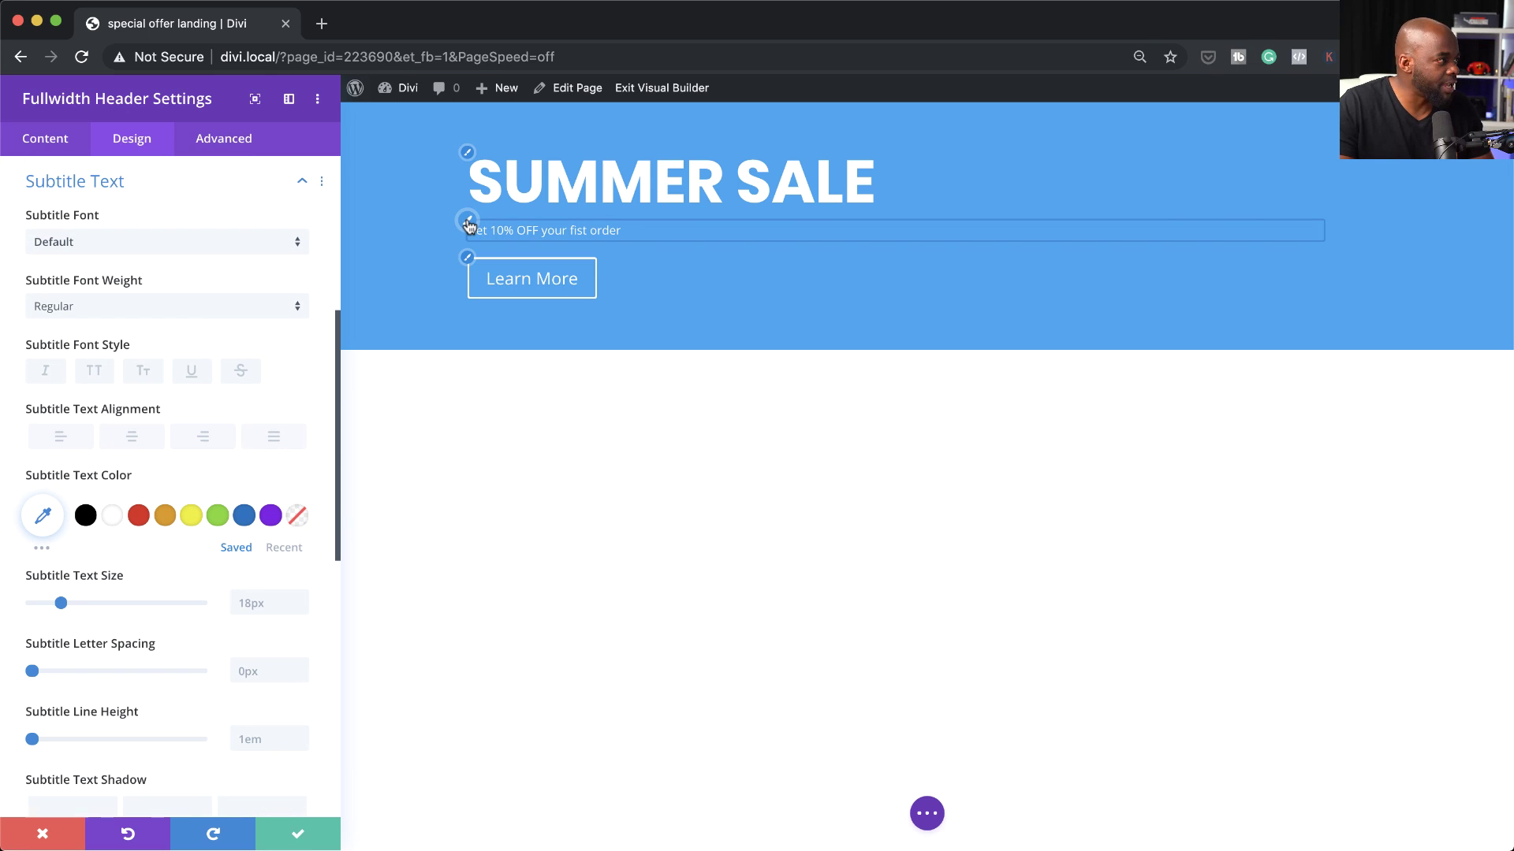
pyautogui.click(114, 242)
pyautogui.click(116, 245)
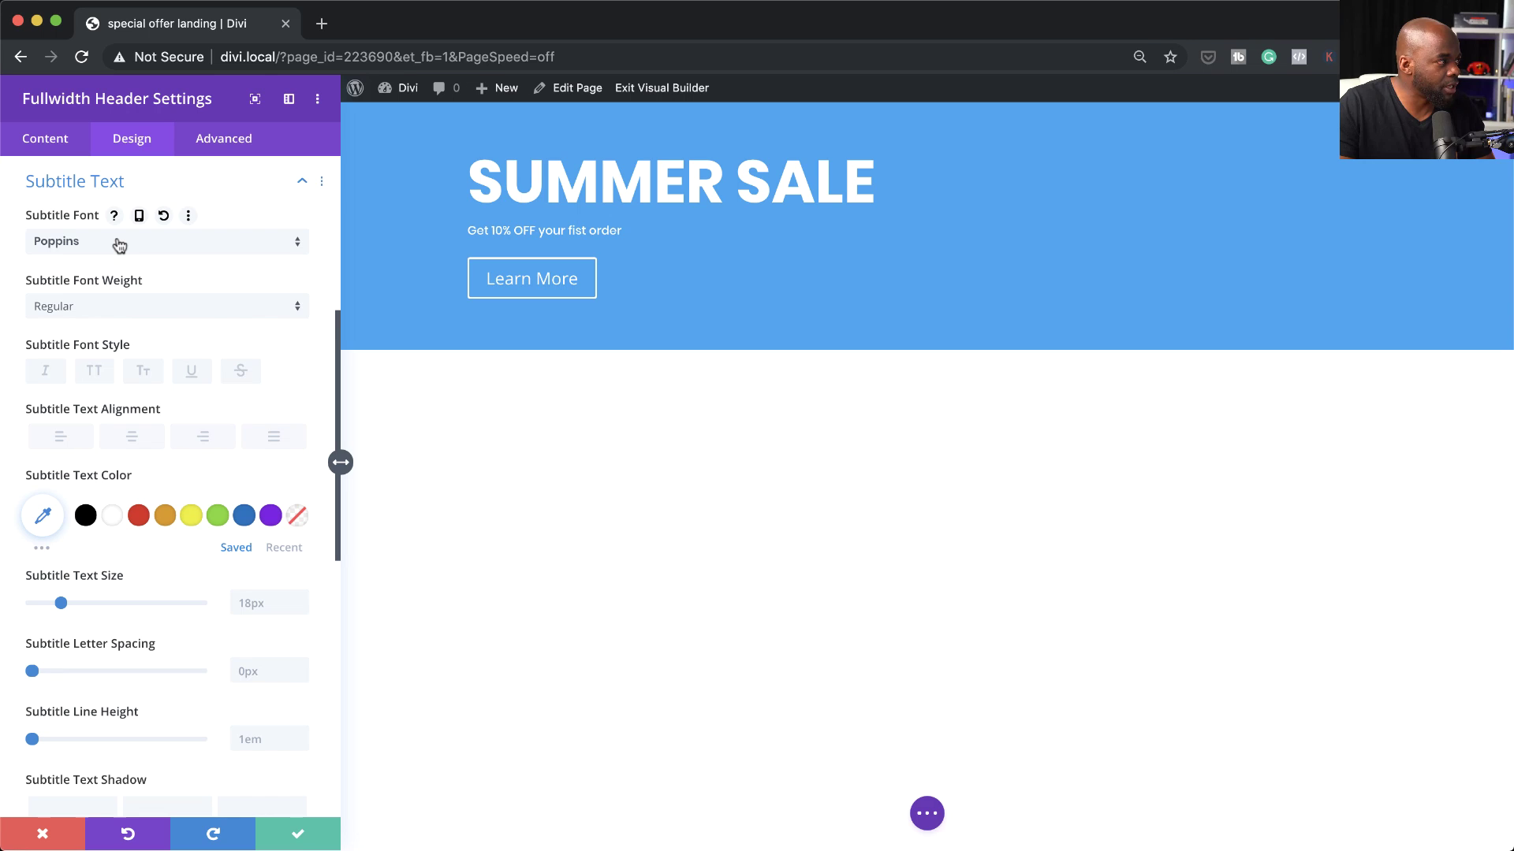
pyautogui.click(125, 306)
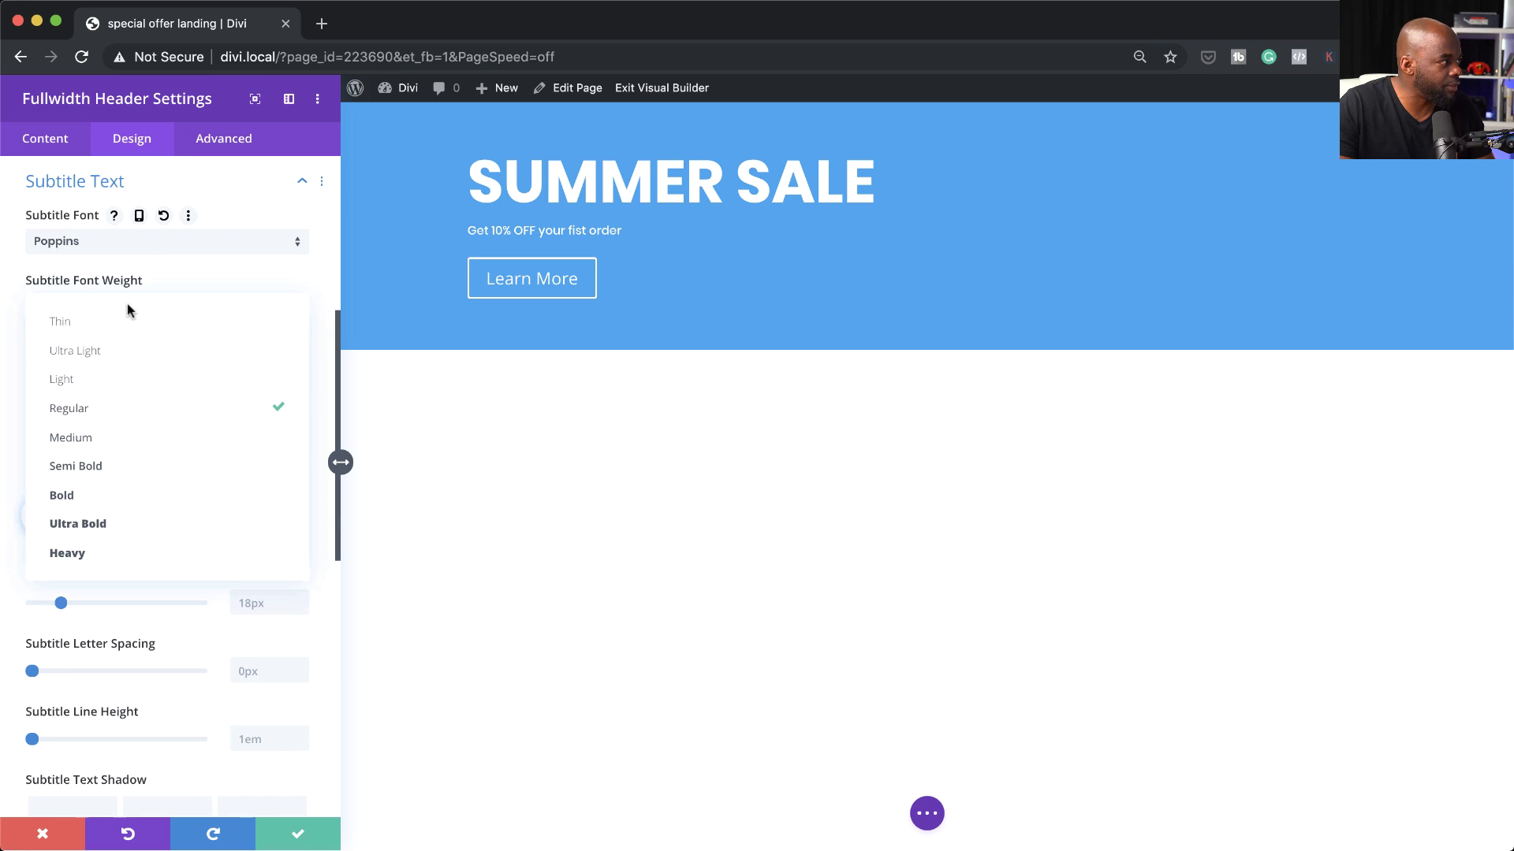
pyautogui.click(144, 451)
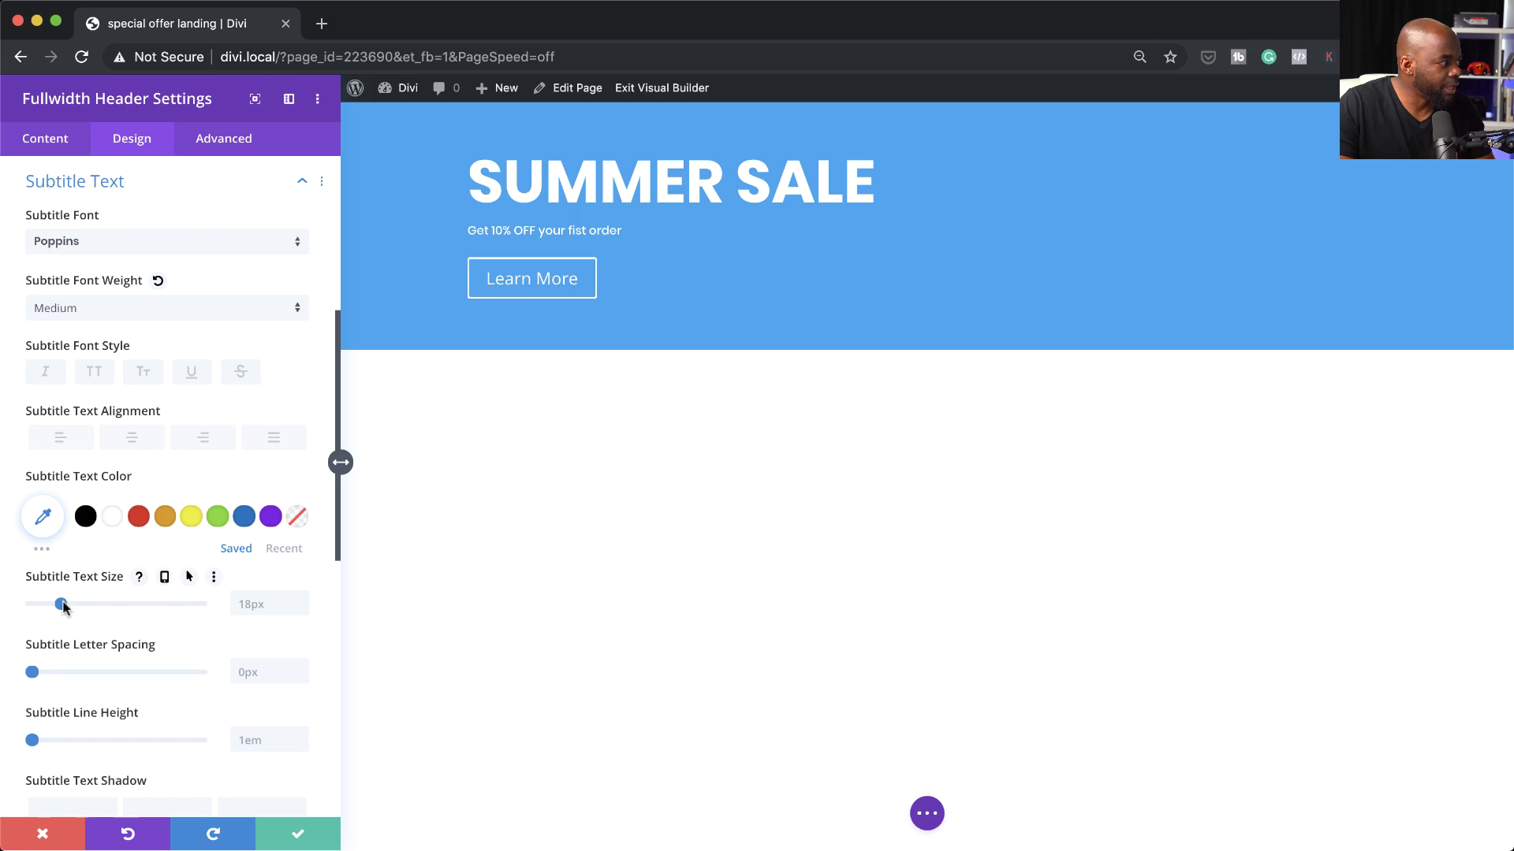
pyautogui.moveTo(61, 604); pyautogui.dragTo(78, 605)
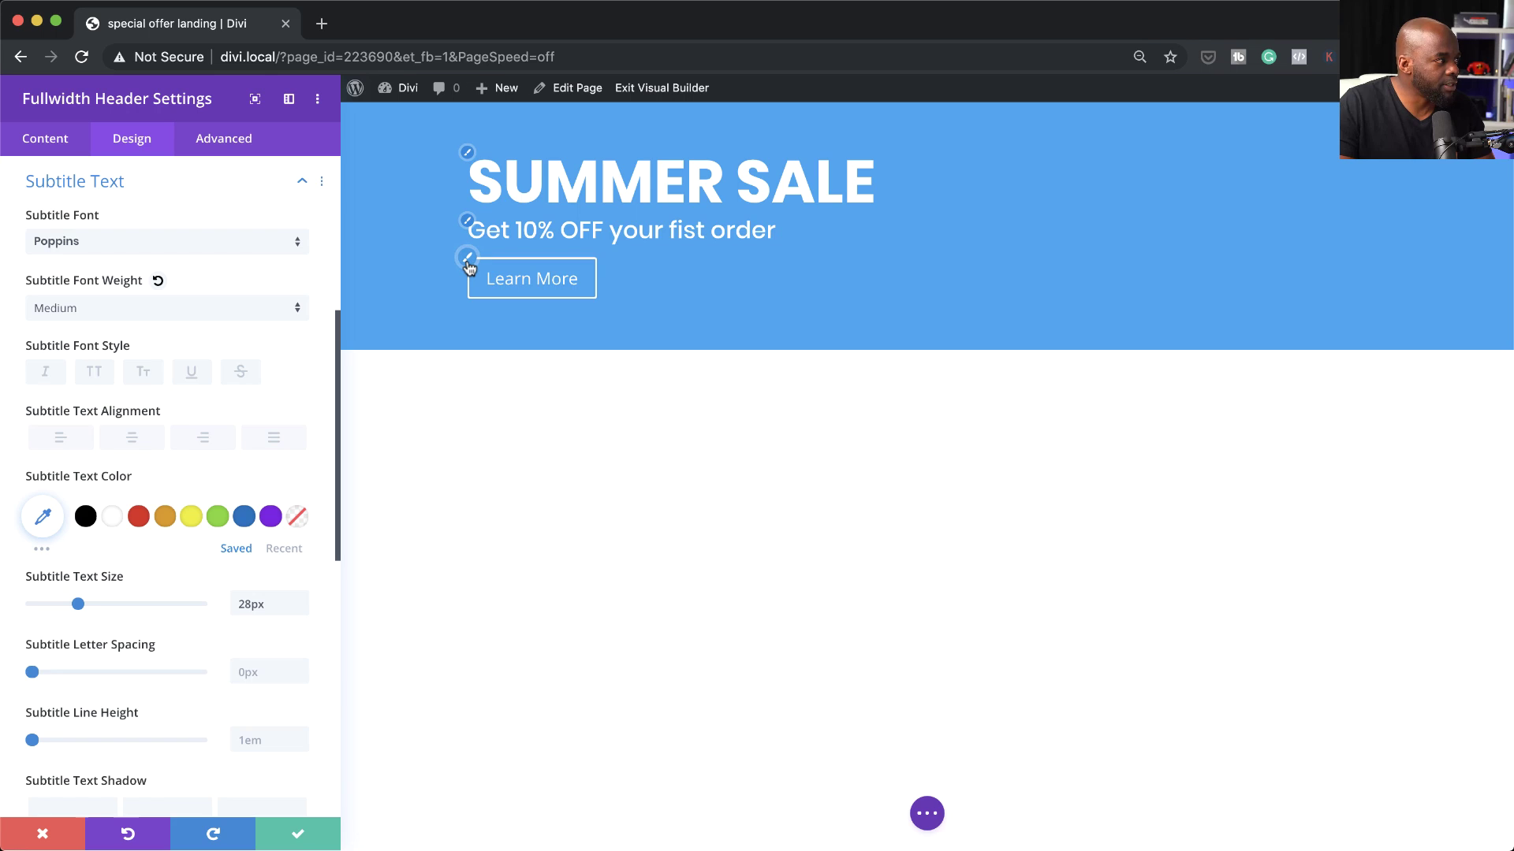
# Enable custom styles for Button One and give it the orange background color.
pyautogui.click(468, 264)
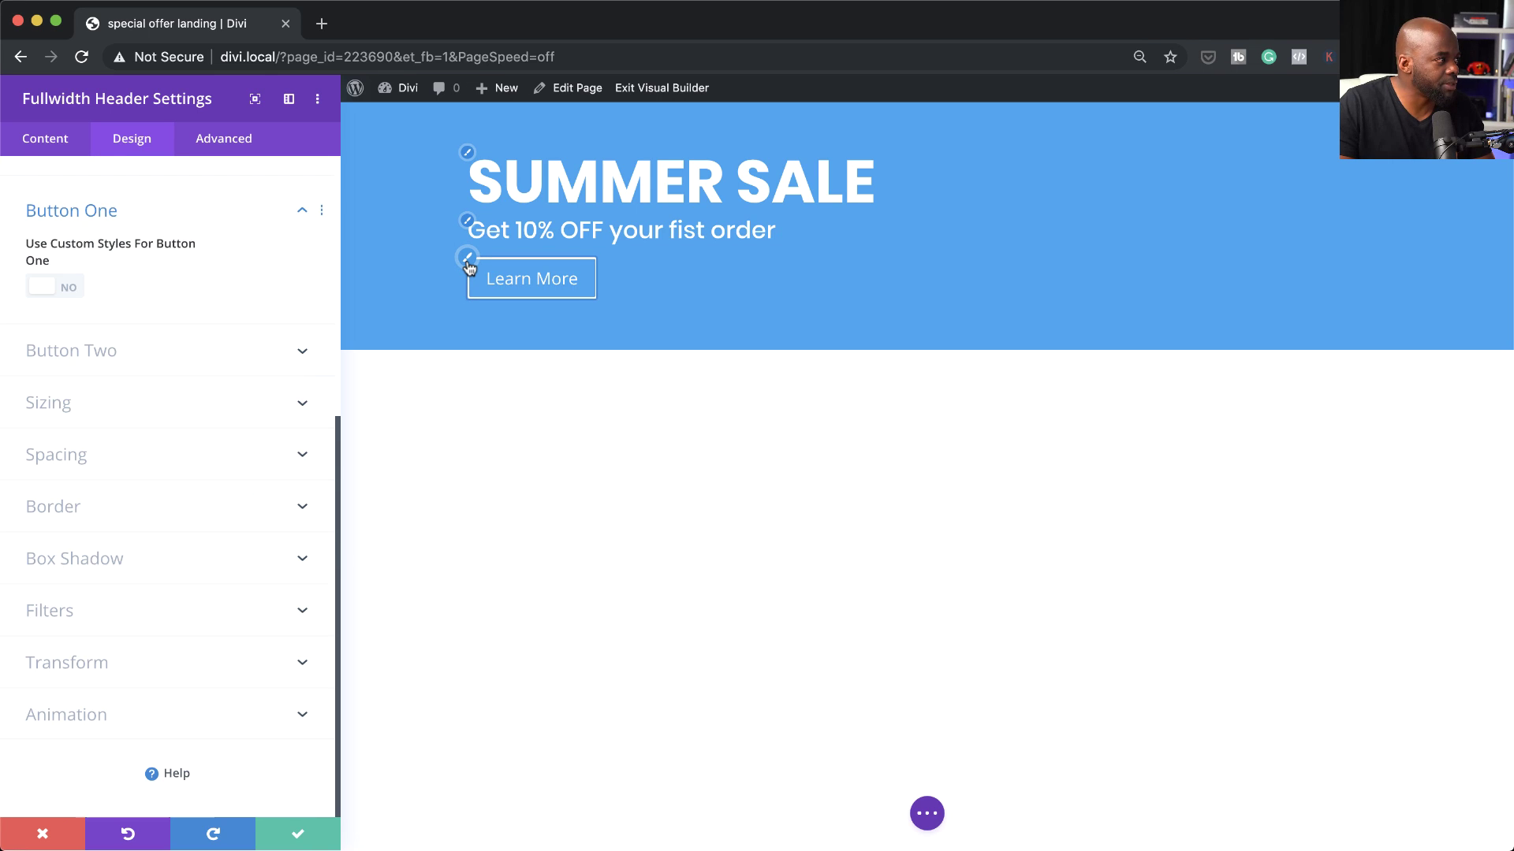
pyautogui.click(69, 288)
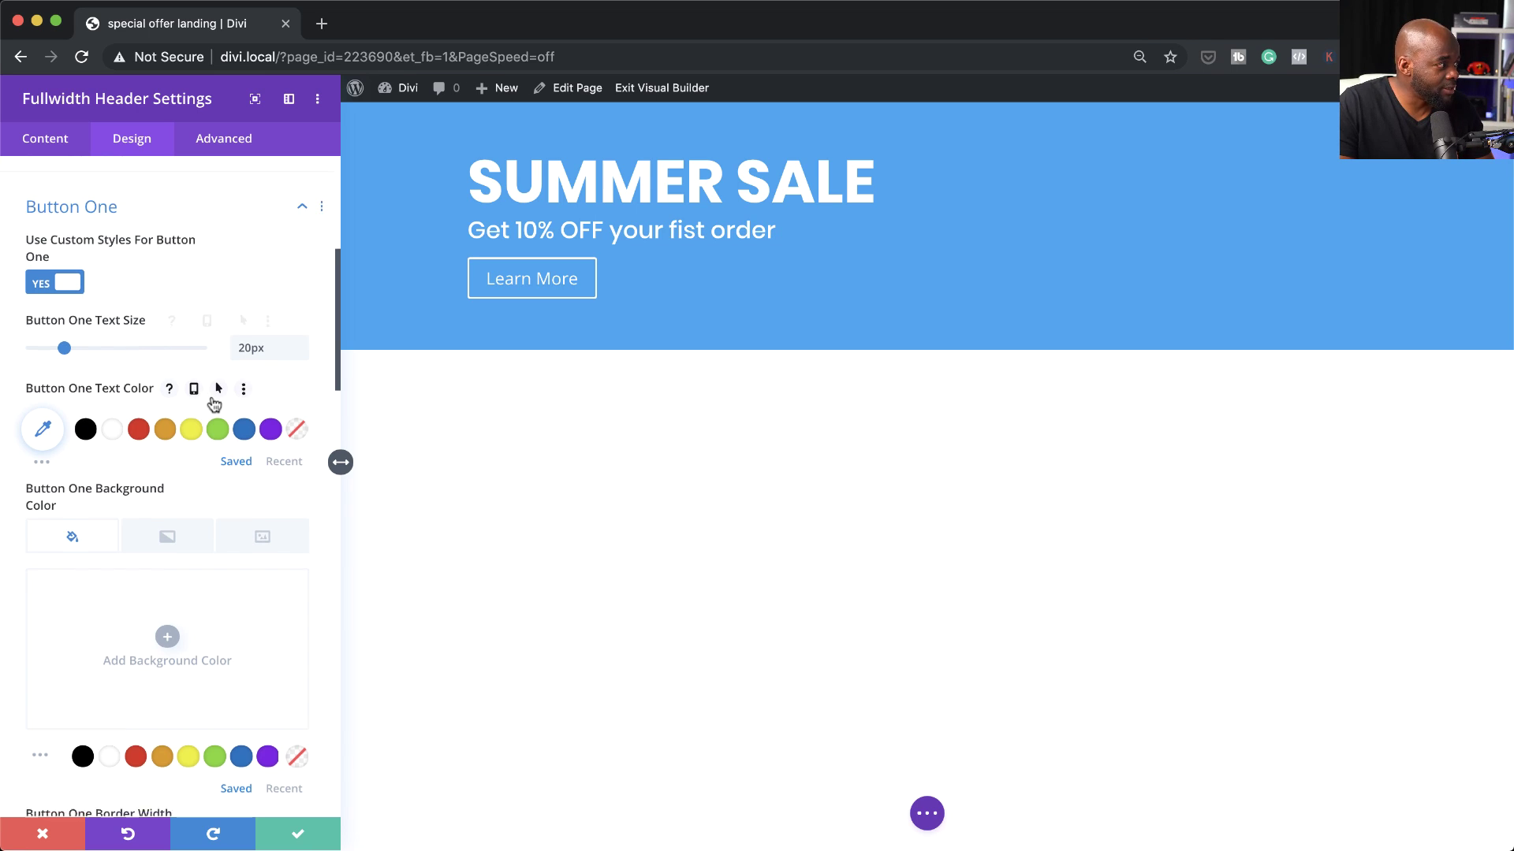
pyautogui.scroll(-1, 212, 400)
pyautogui.scroll(-2, 211, 404)
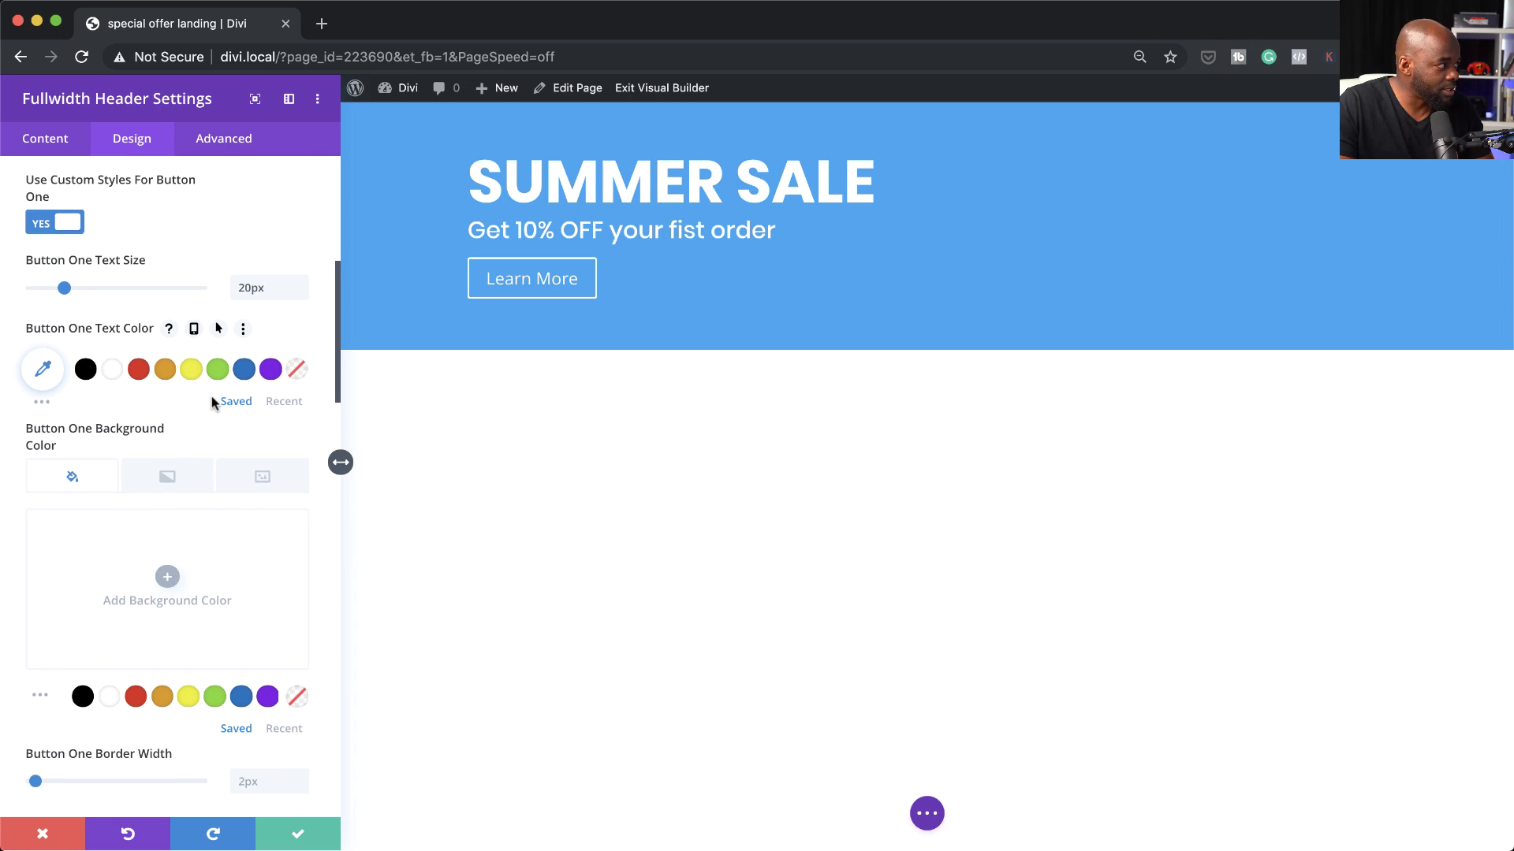
pyautogui.scroll(-1, 212, 398)
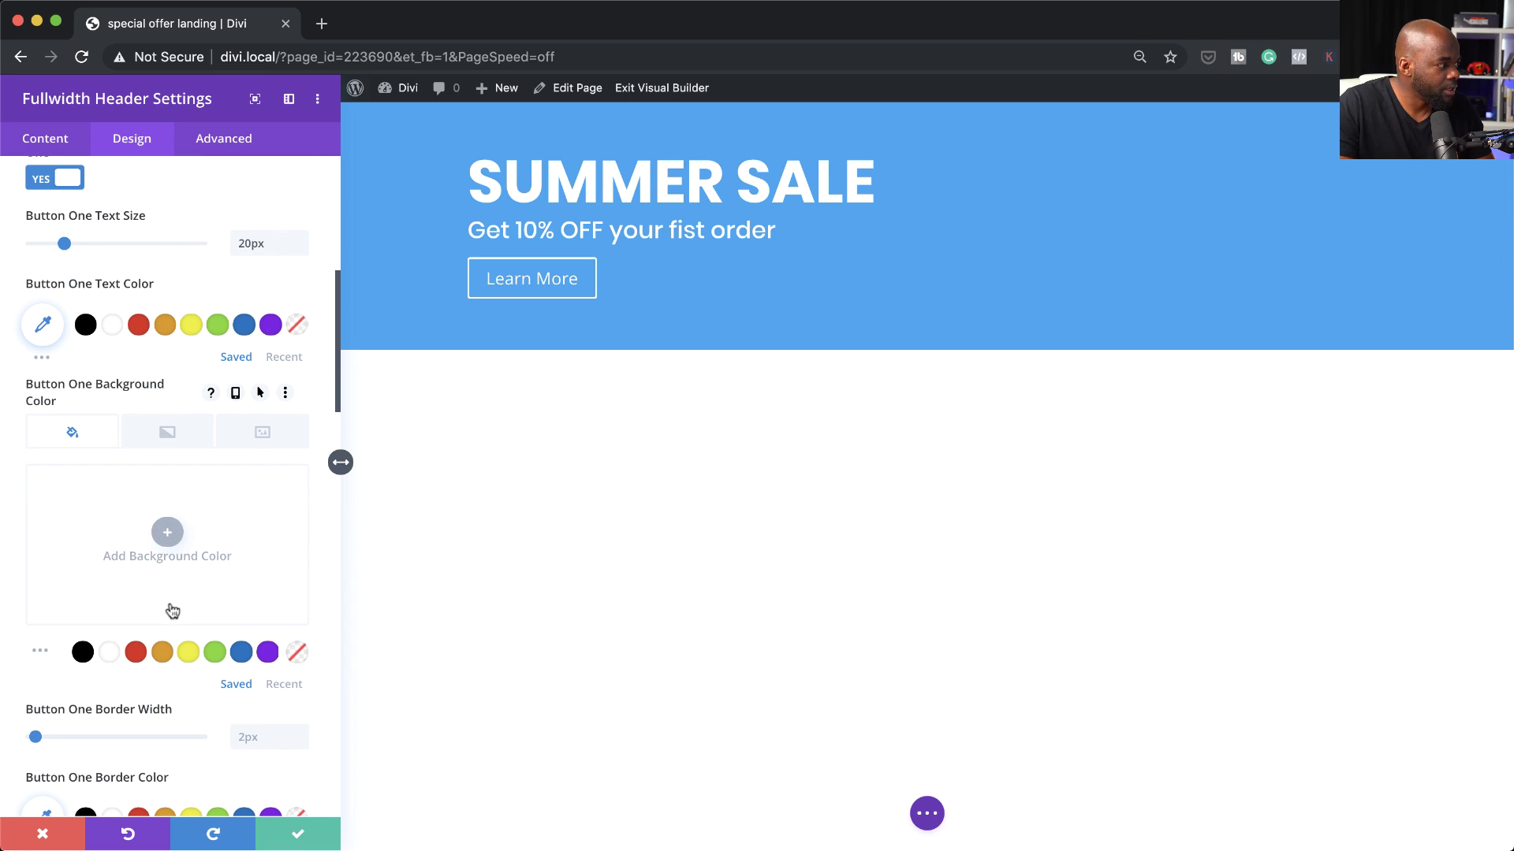
pyautogui.click(160, 654)
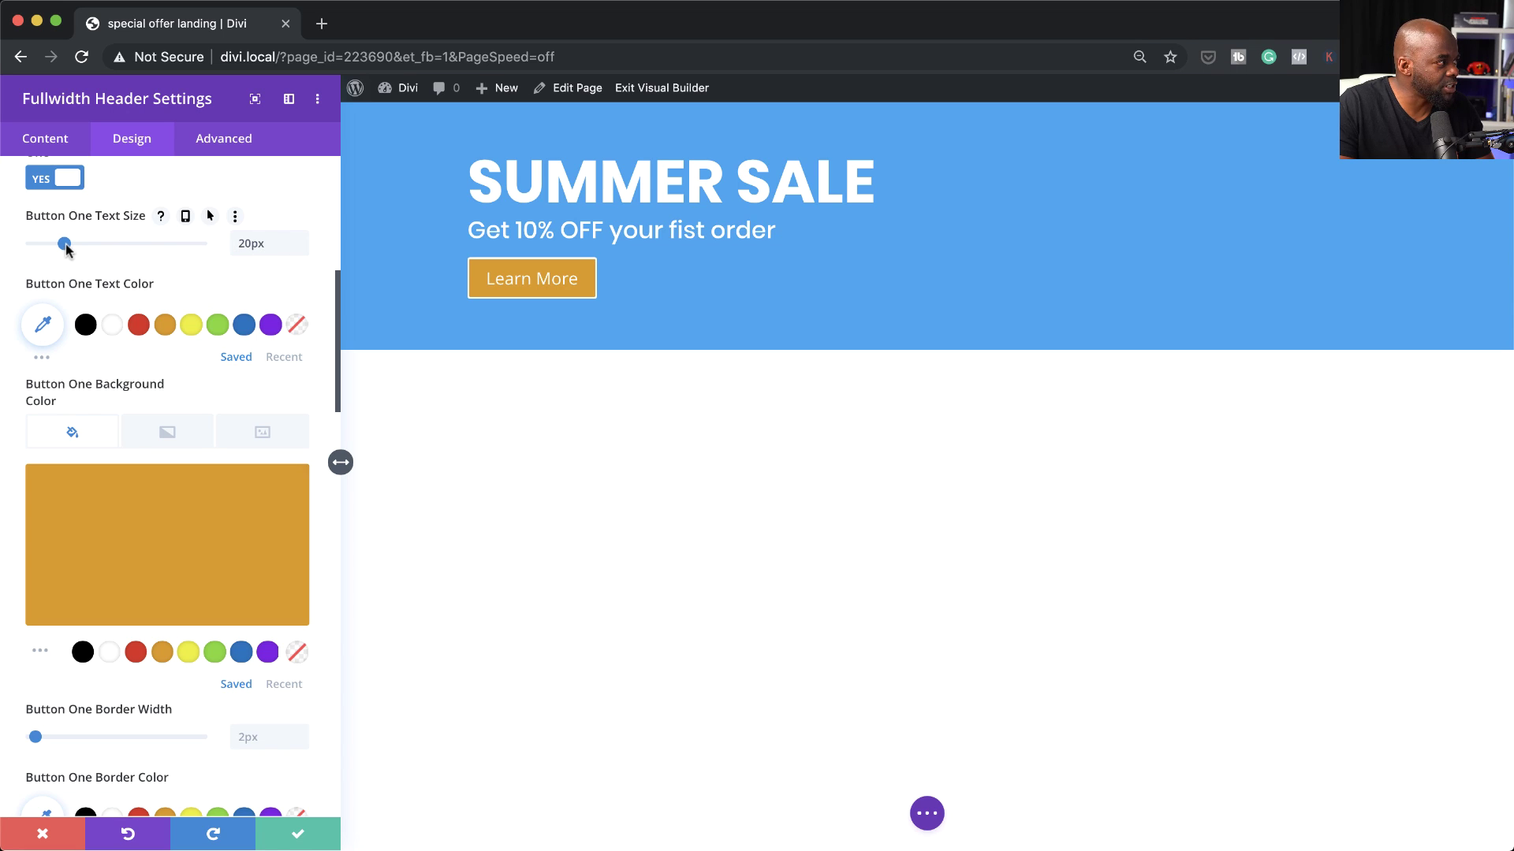
# Set Button One's text size to 25px and its border width to 0px.
pyautogui.moveTo(64, 245); pyautogui.dragTo(73, 249)
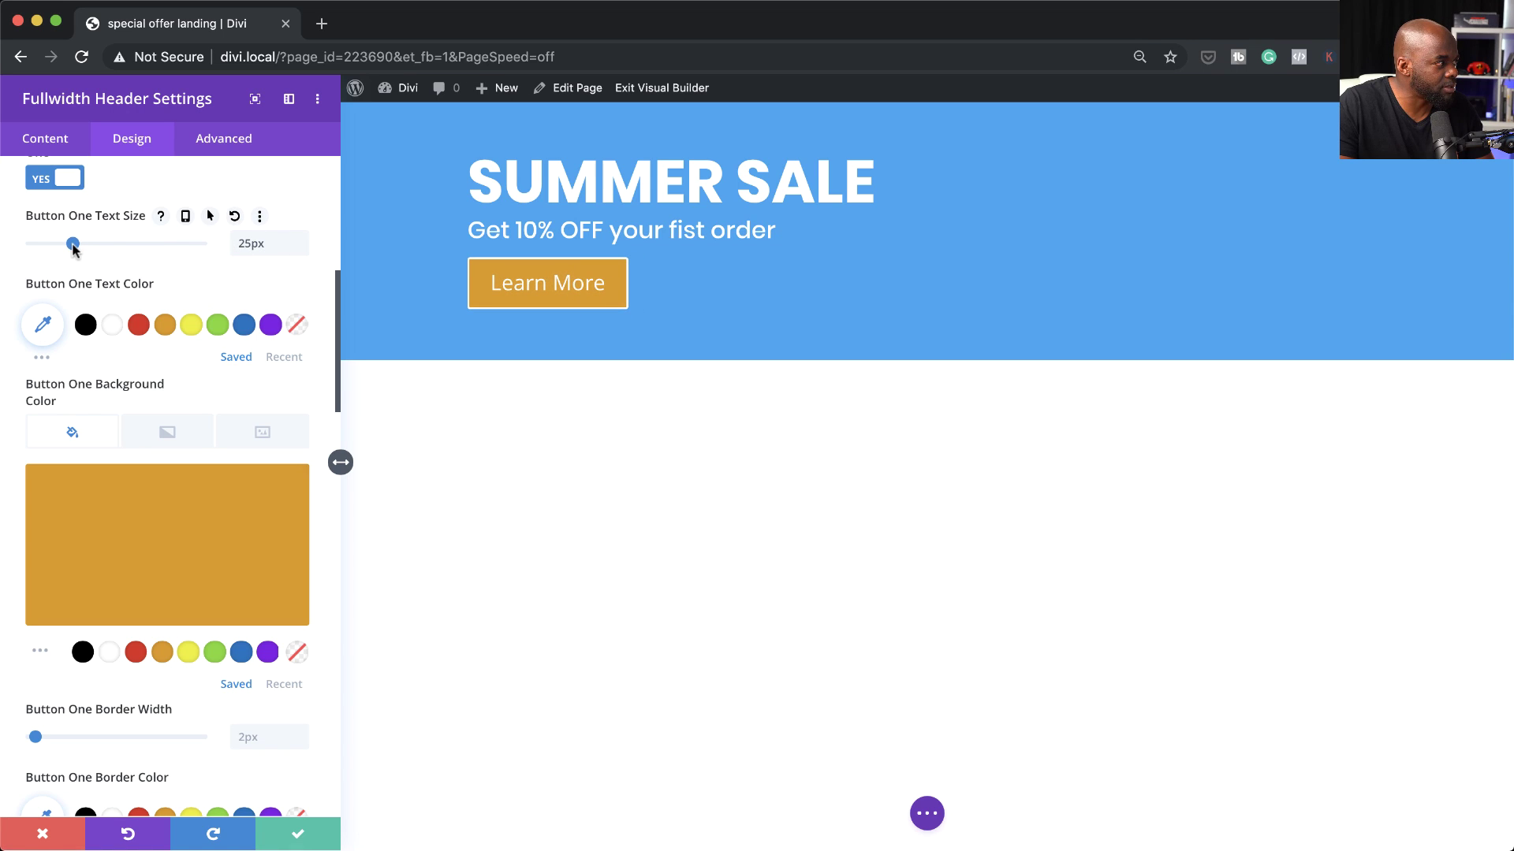
pyautogui.scroll(-3, 251, 616)
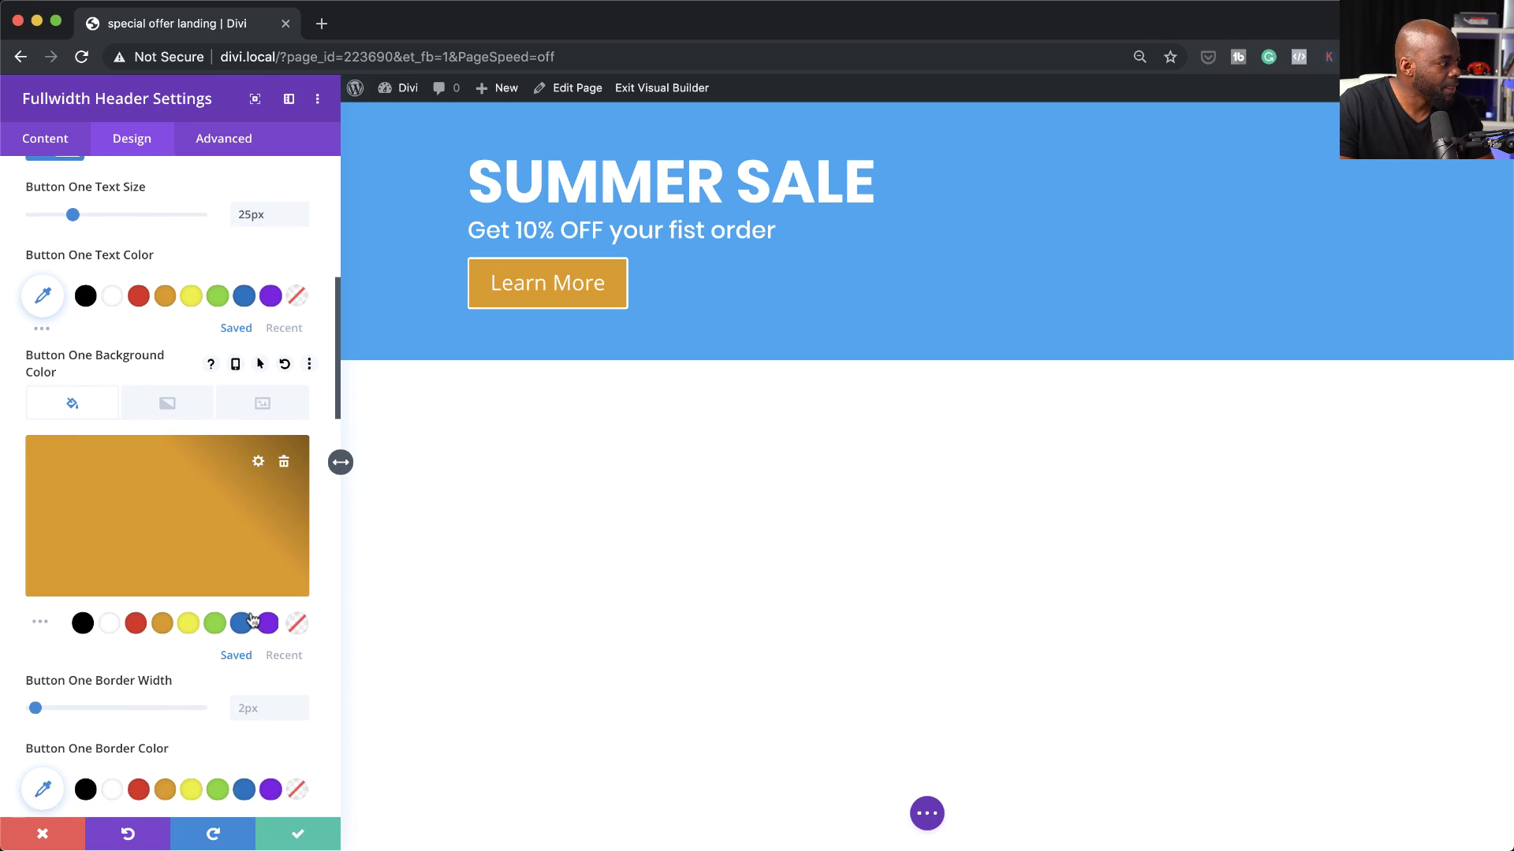
pyautogui.moveTo(35, 617); pyautogui.dragTo(21, 618)
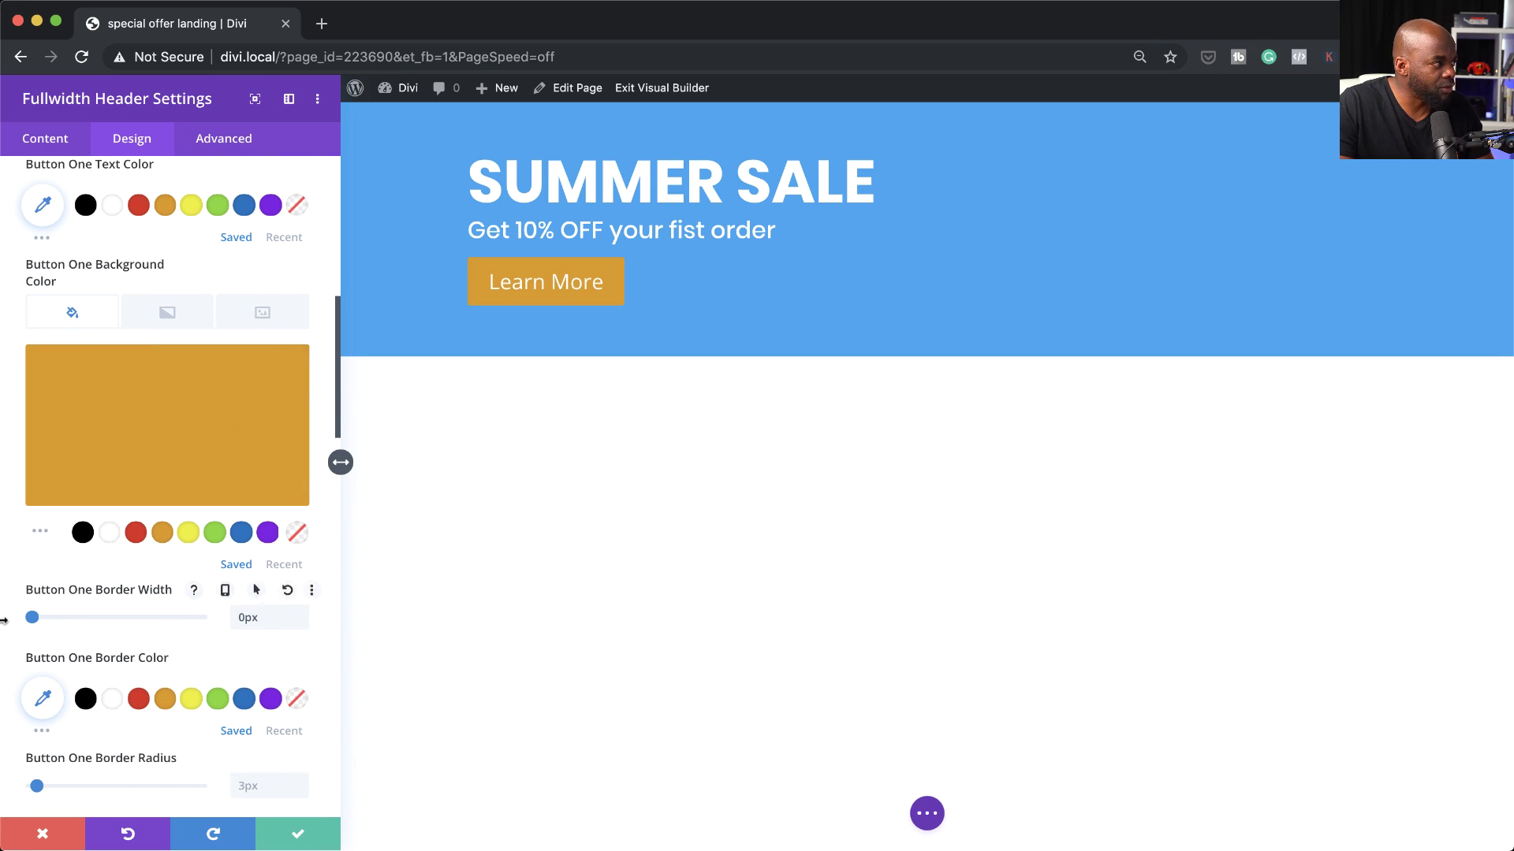
# Set Button One's font to Poppins with uppercase style and Semi Bold weight.
pyautogui.scroll(-8, 179, 741)
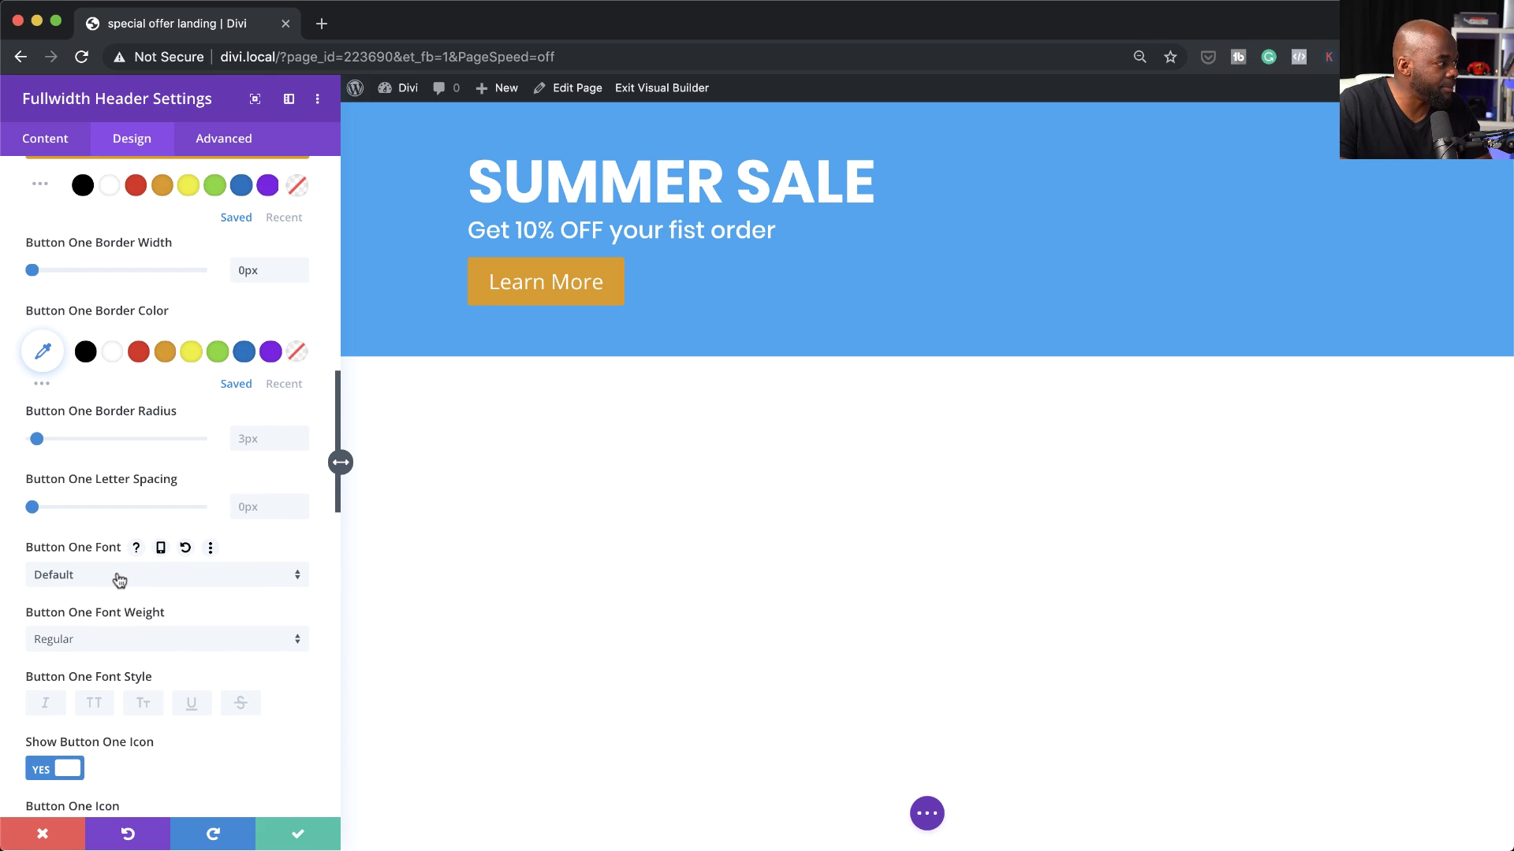
pyautogui.click(119, 578)
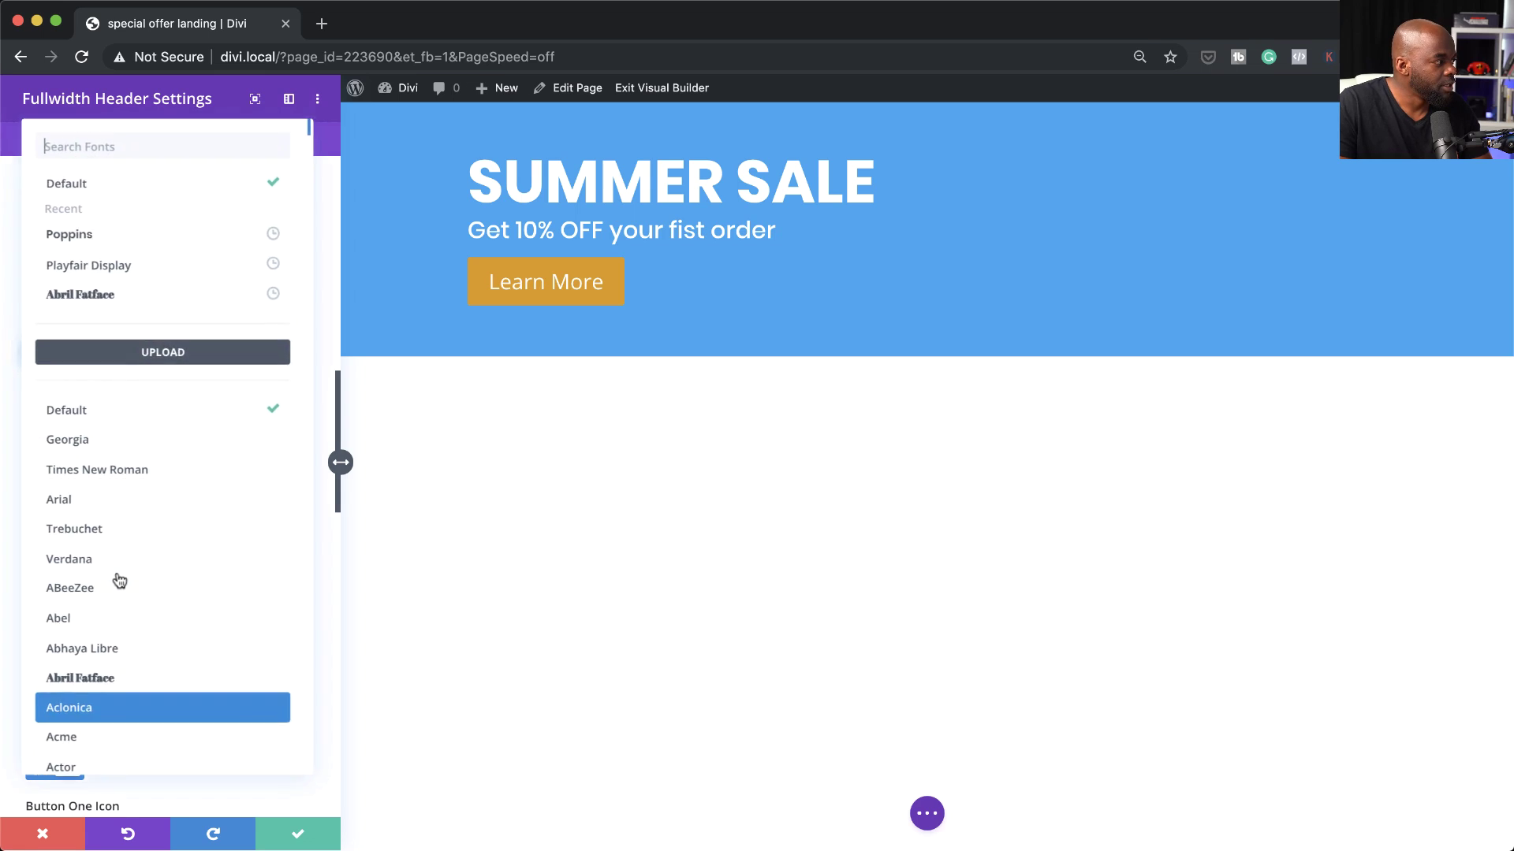
pyautogui.click(140, 239)
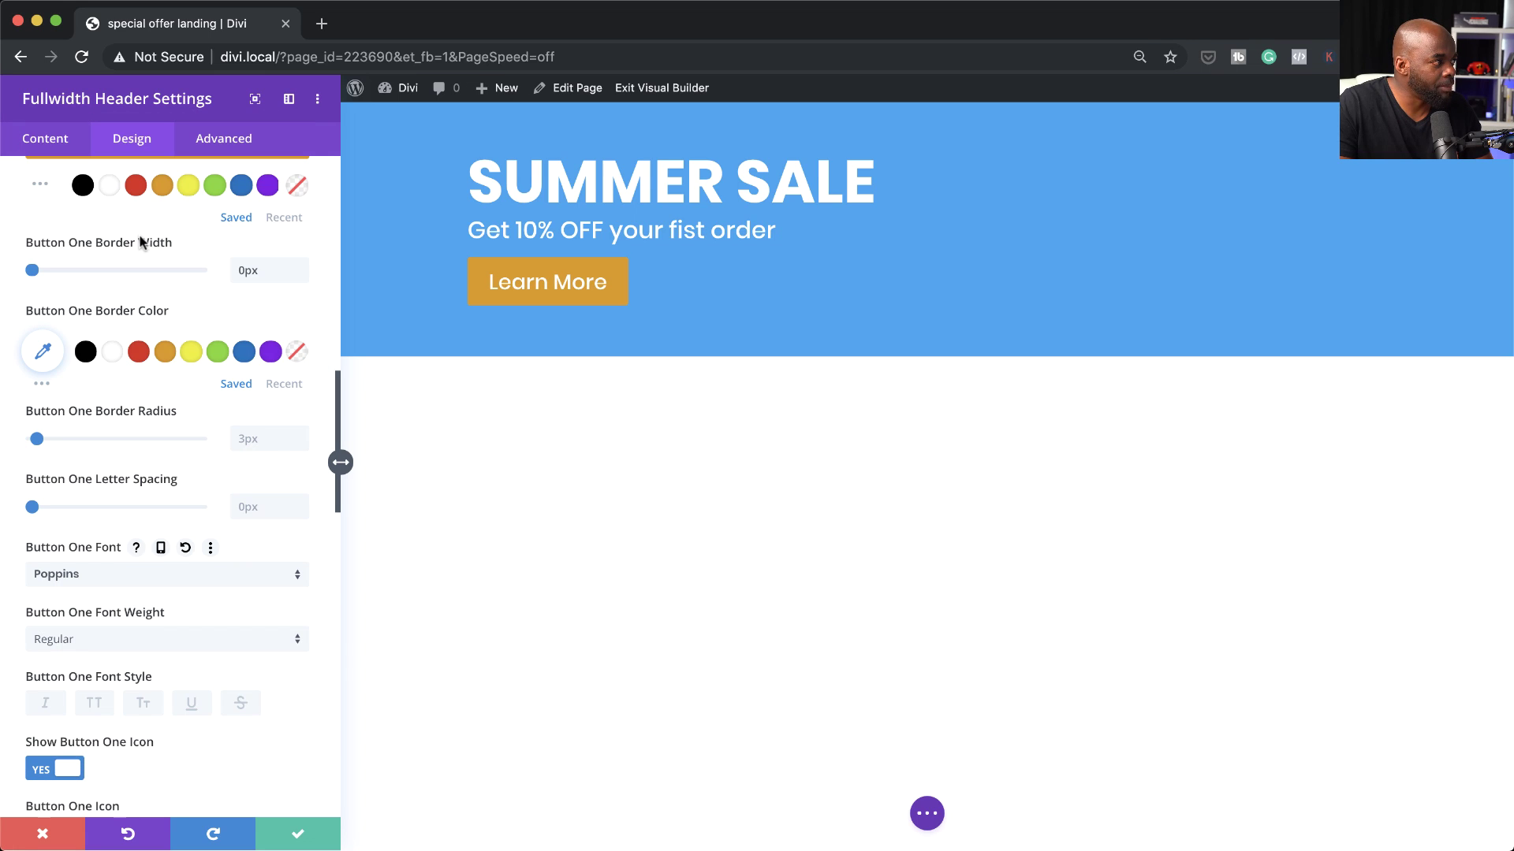
pyautogui.click(91, 706)
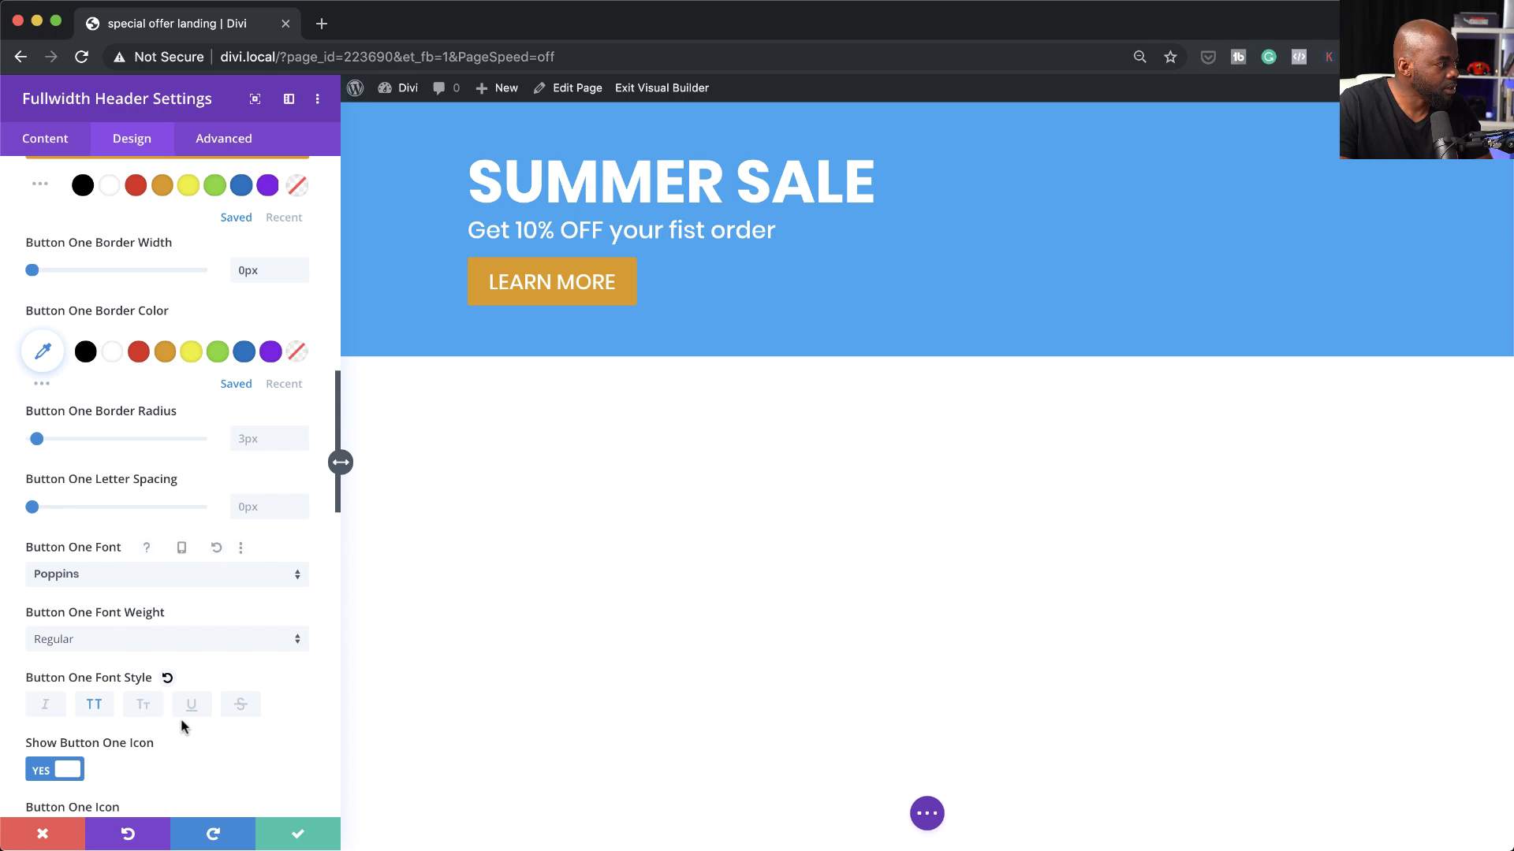
pyautogui.click(145, 641)
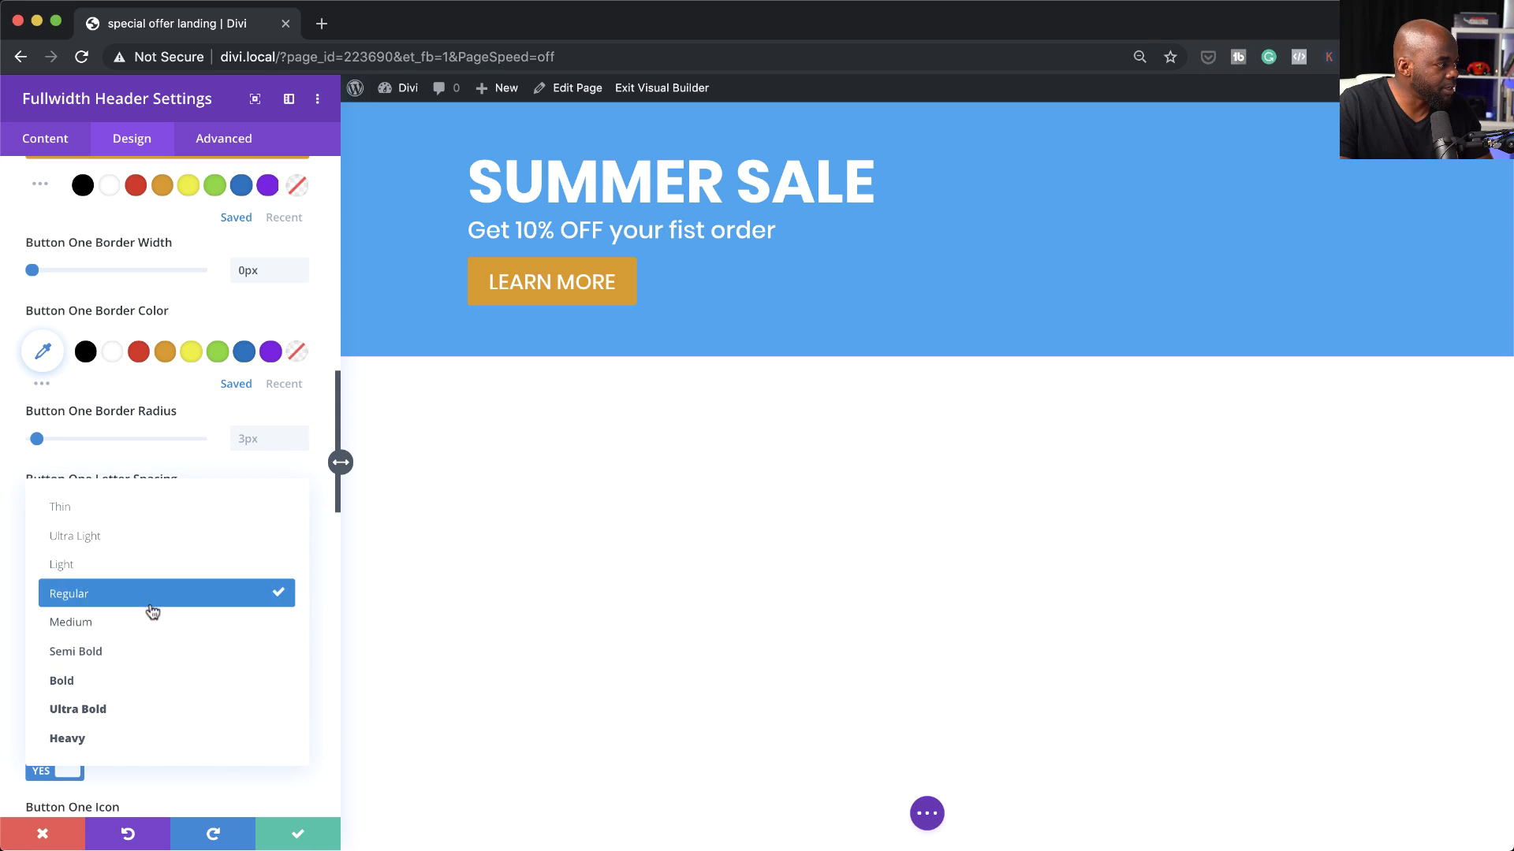
pyautogui.click(150, 622)
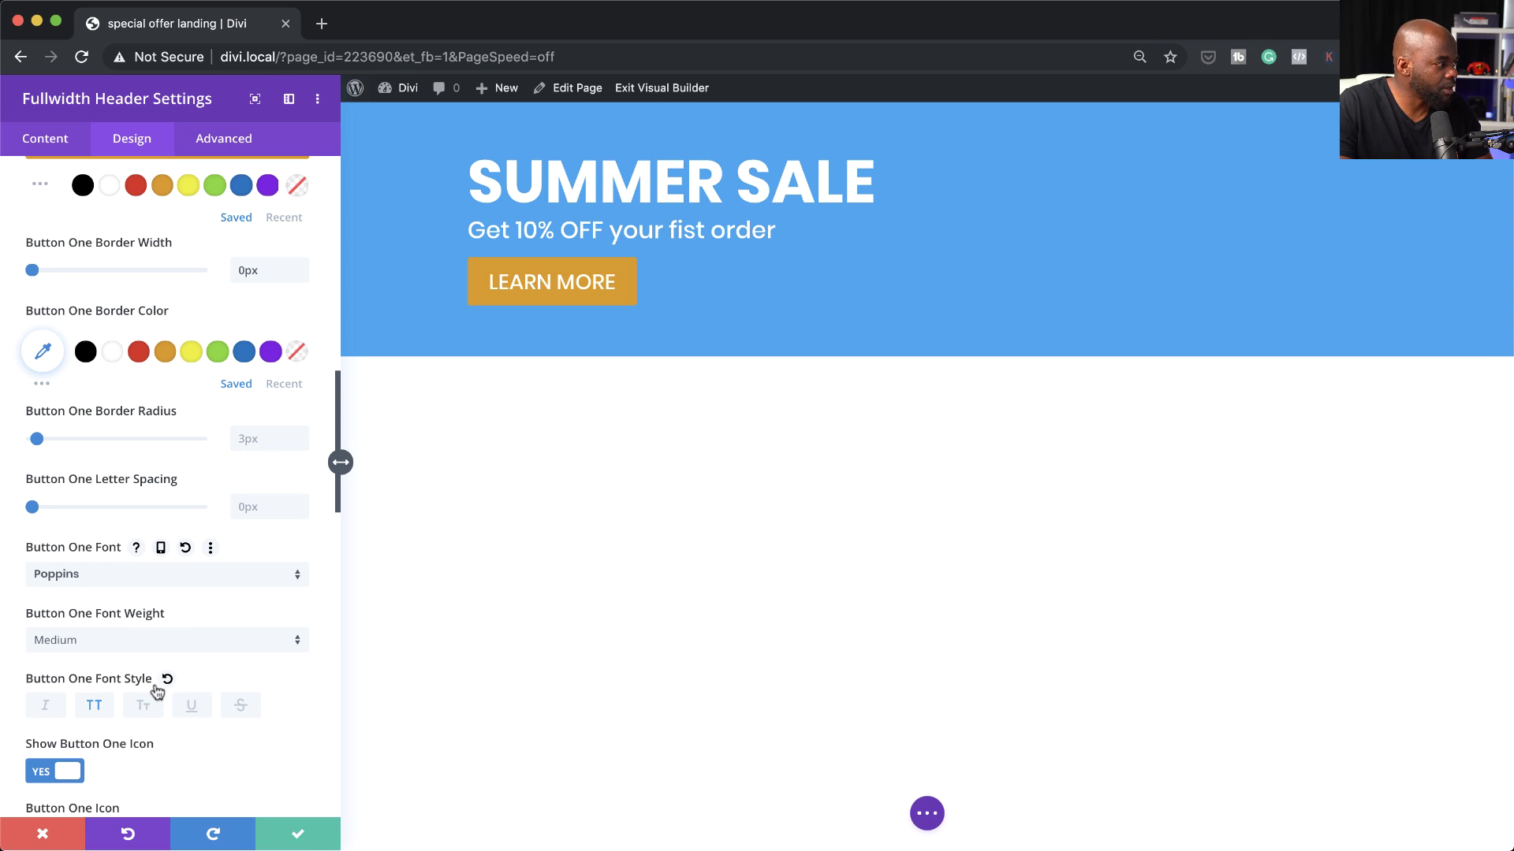
pyautogui.click(123, 644)
pyautogui.click(123, 654)
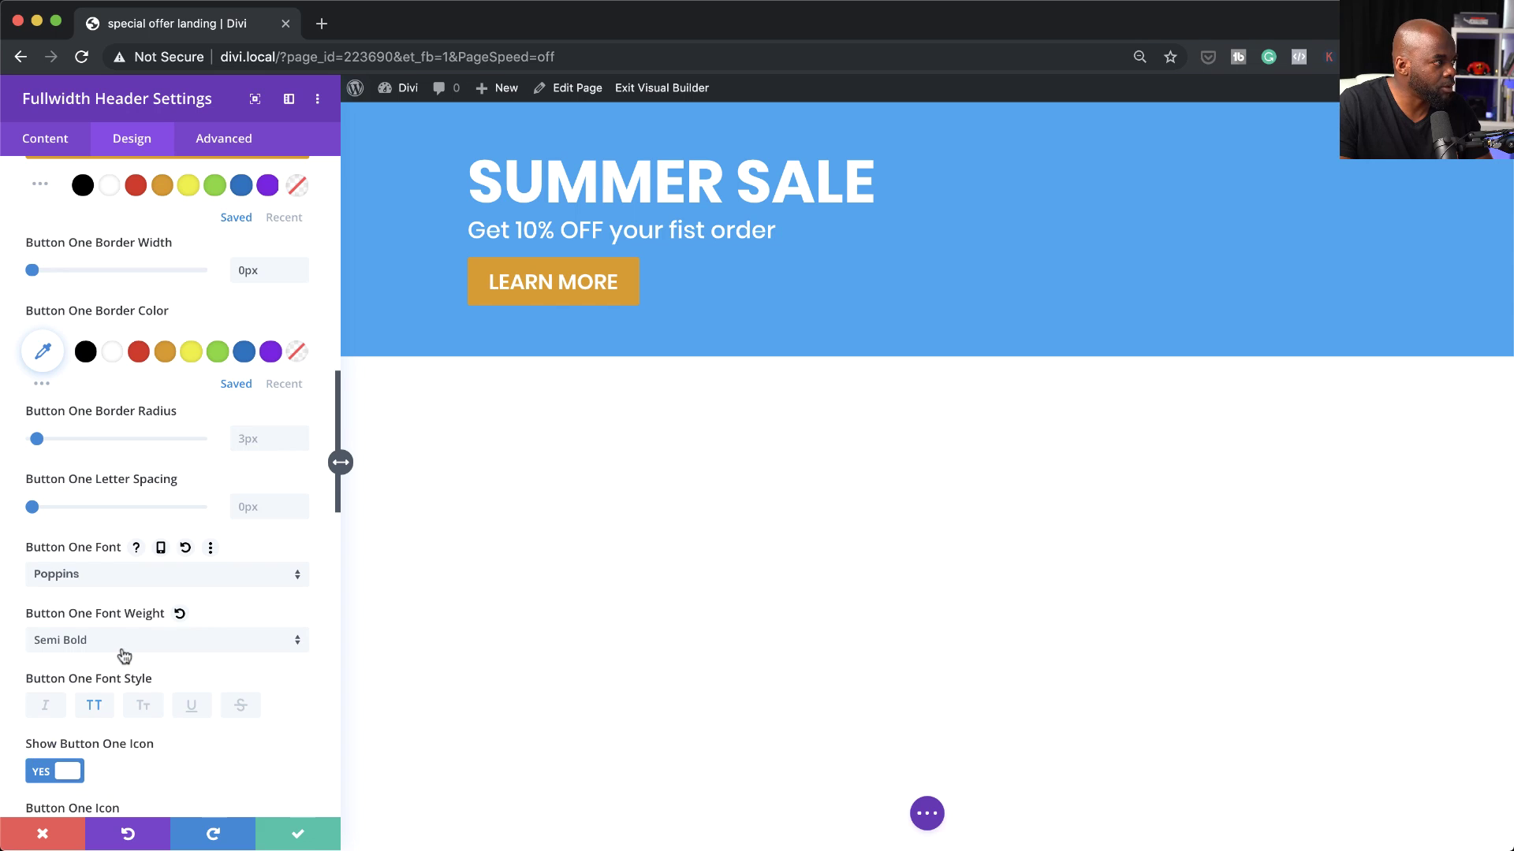
# Set Button One's letter spacing to 1px and save the fullwidth header settings.
pyautogui.scroll(-4, 205, 755)
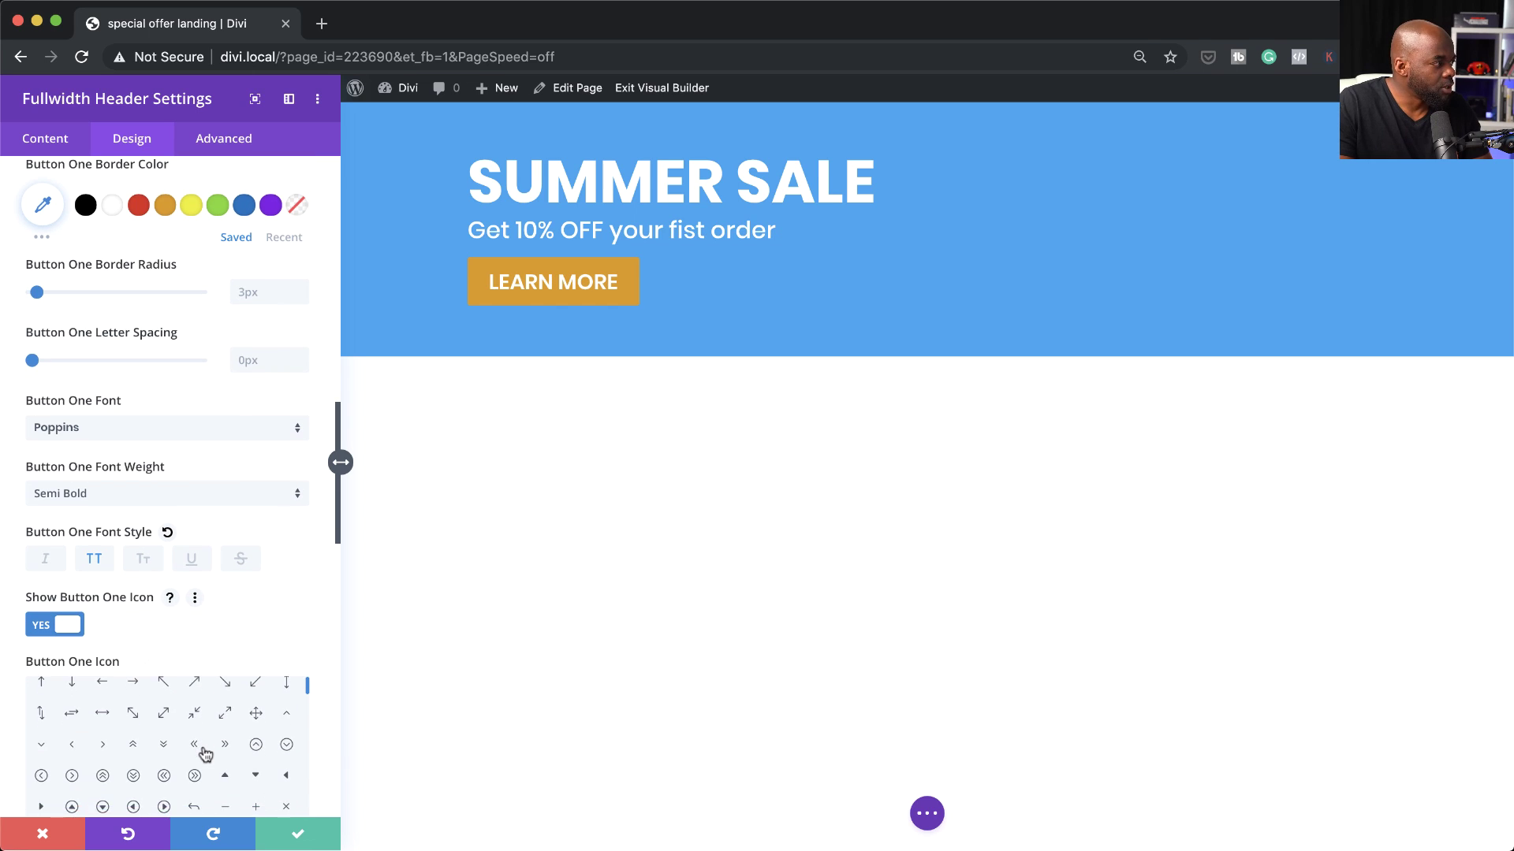
pyautogui.scroll(-1, 205, 755)
pyautogui.scroll(-3, 323, 676)
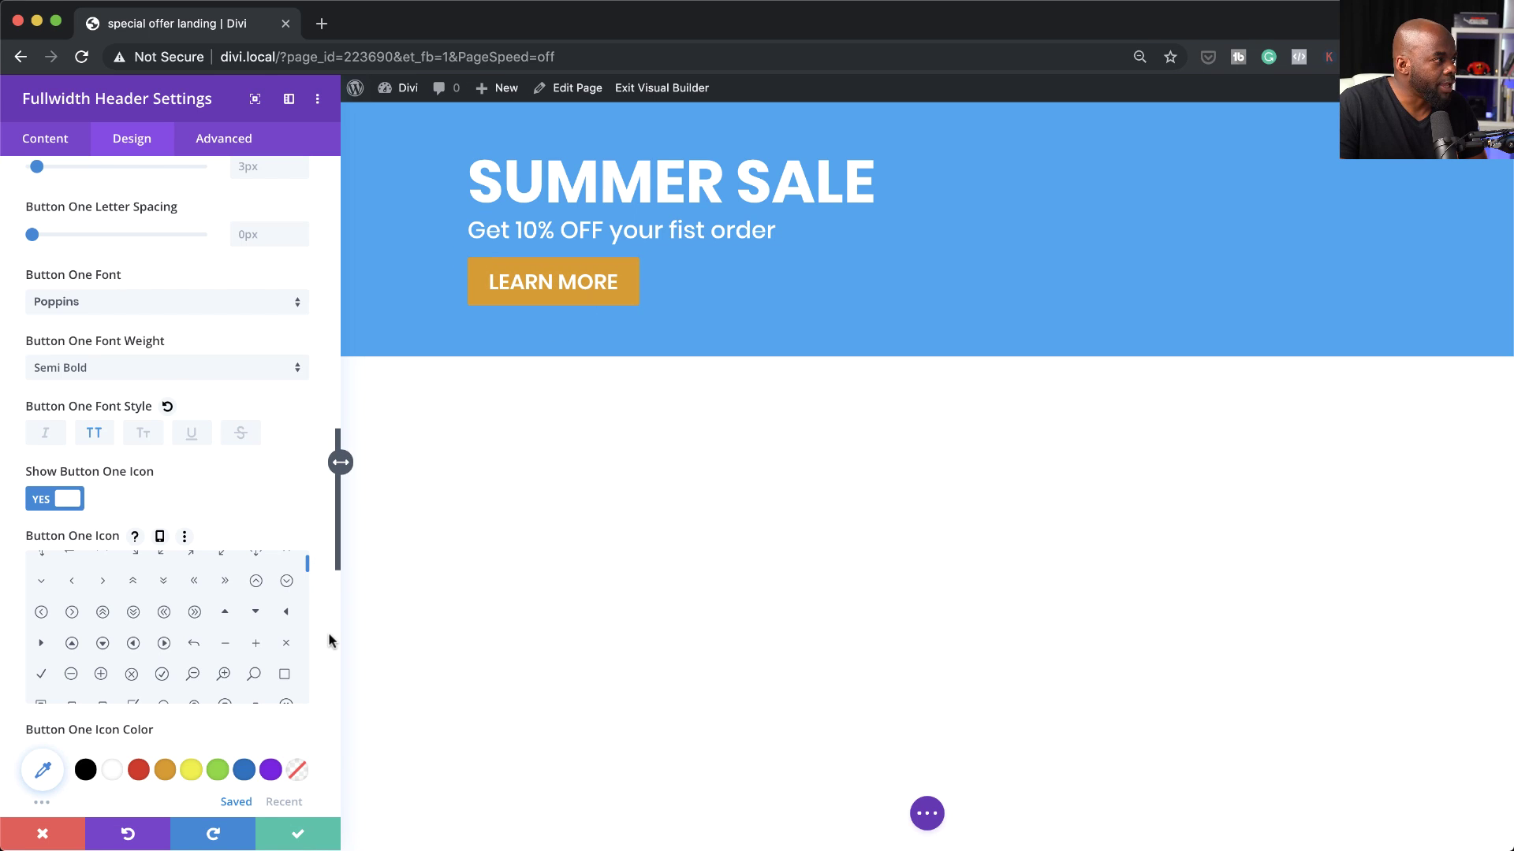
pyautogui.scroll(-6, 323, 655)
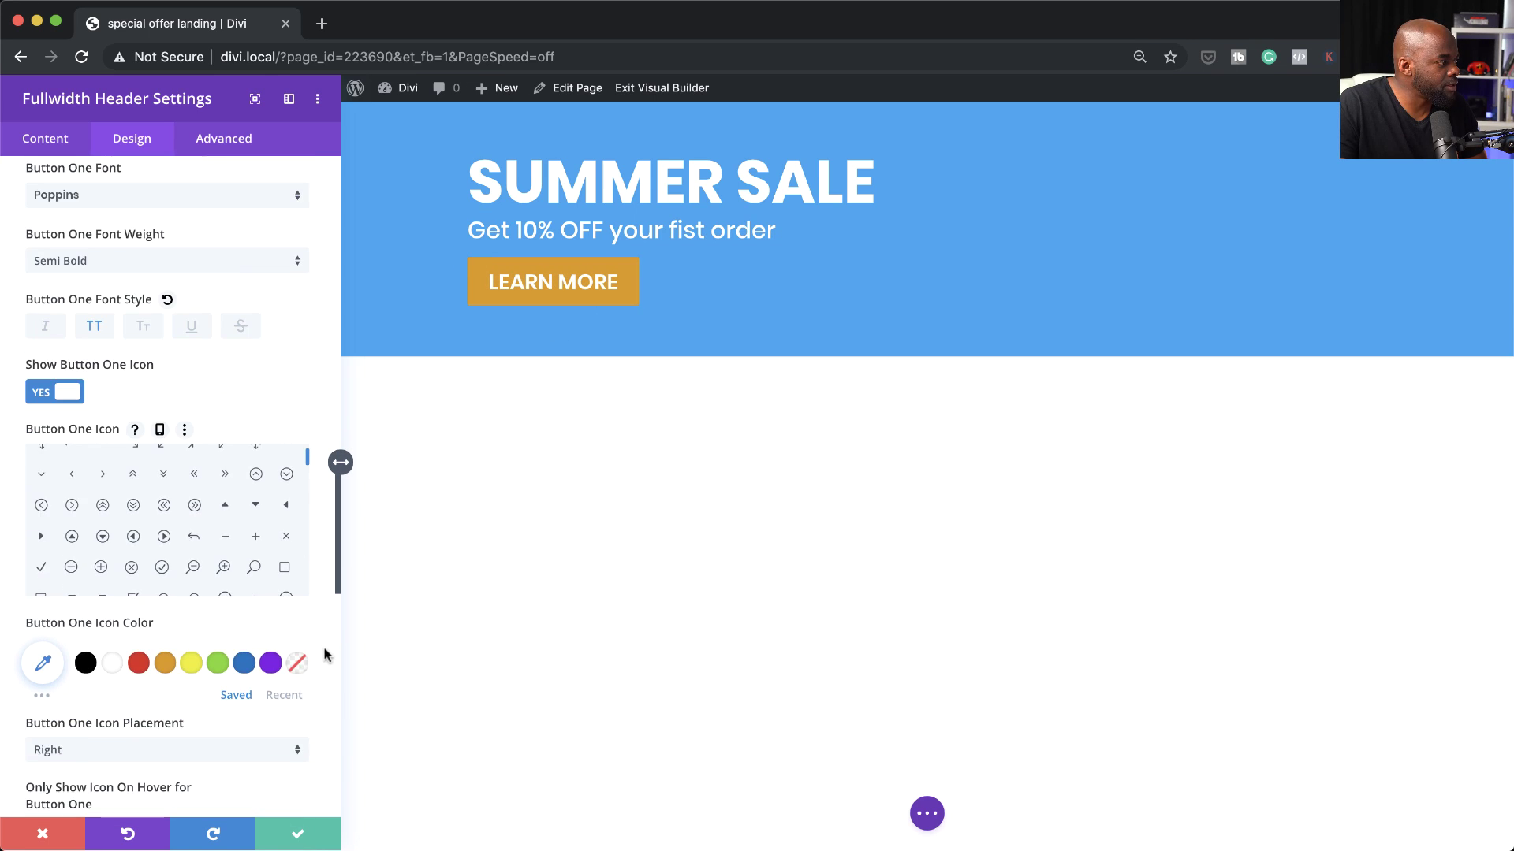
pyautogui.scroll(-7, 324, 655)
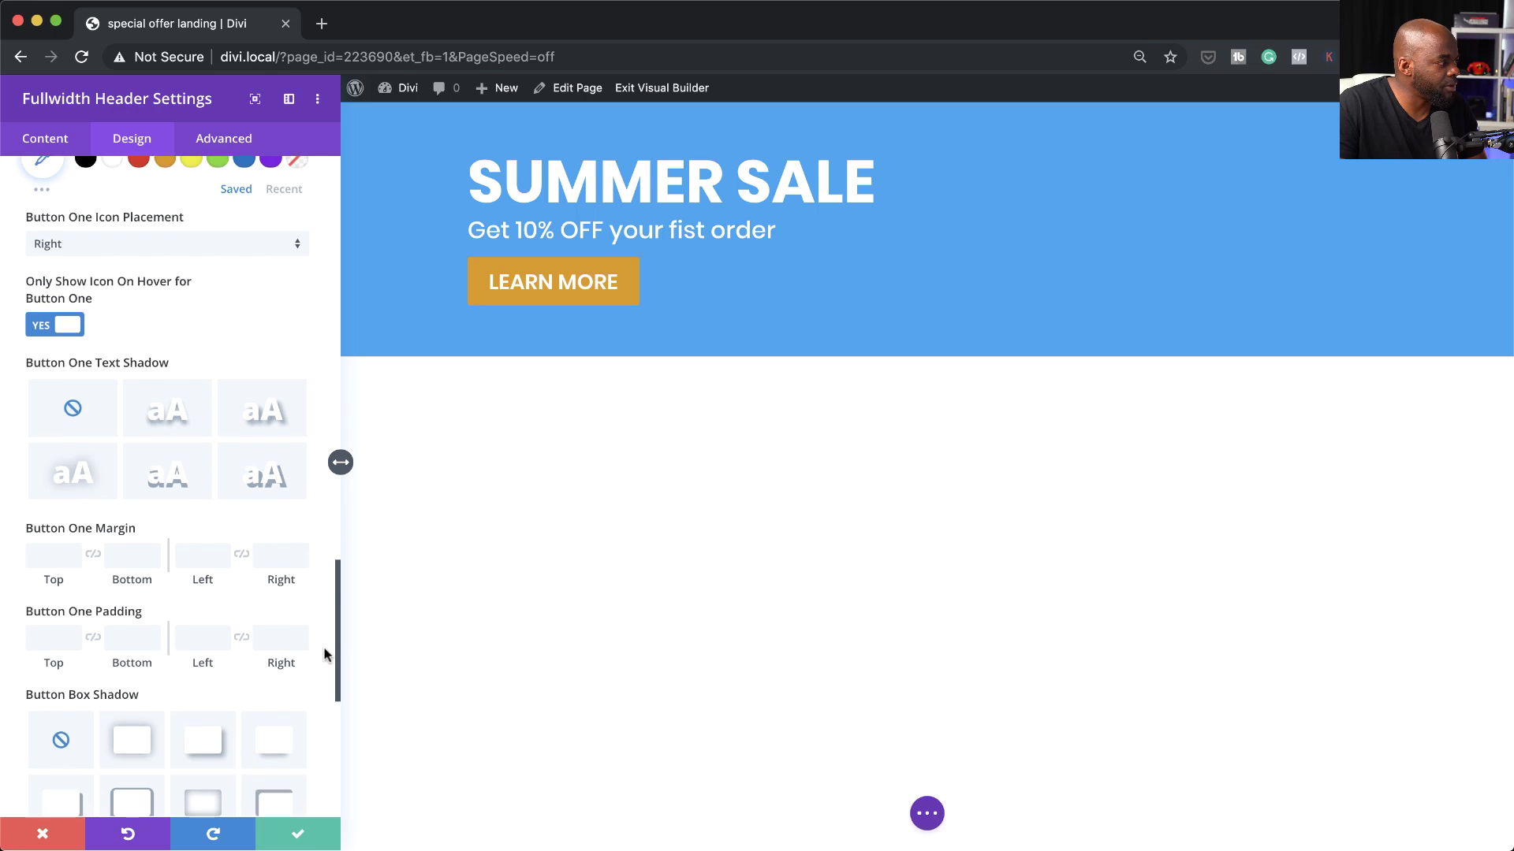
pyautogui.scroll(13, 326, 654)
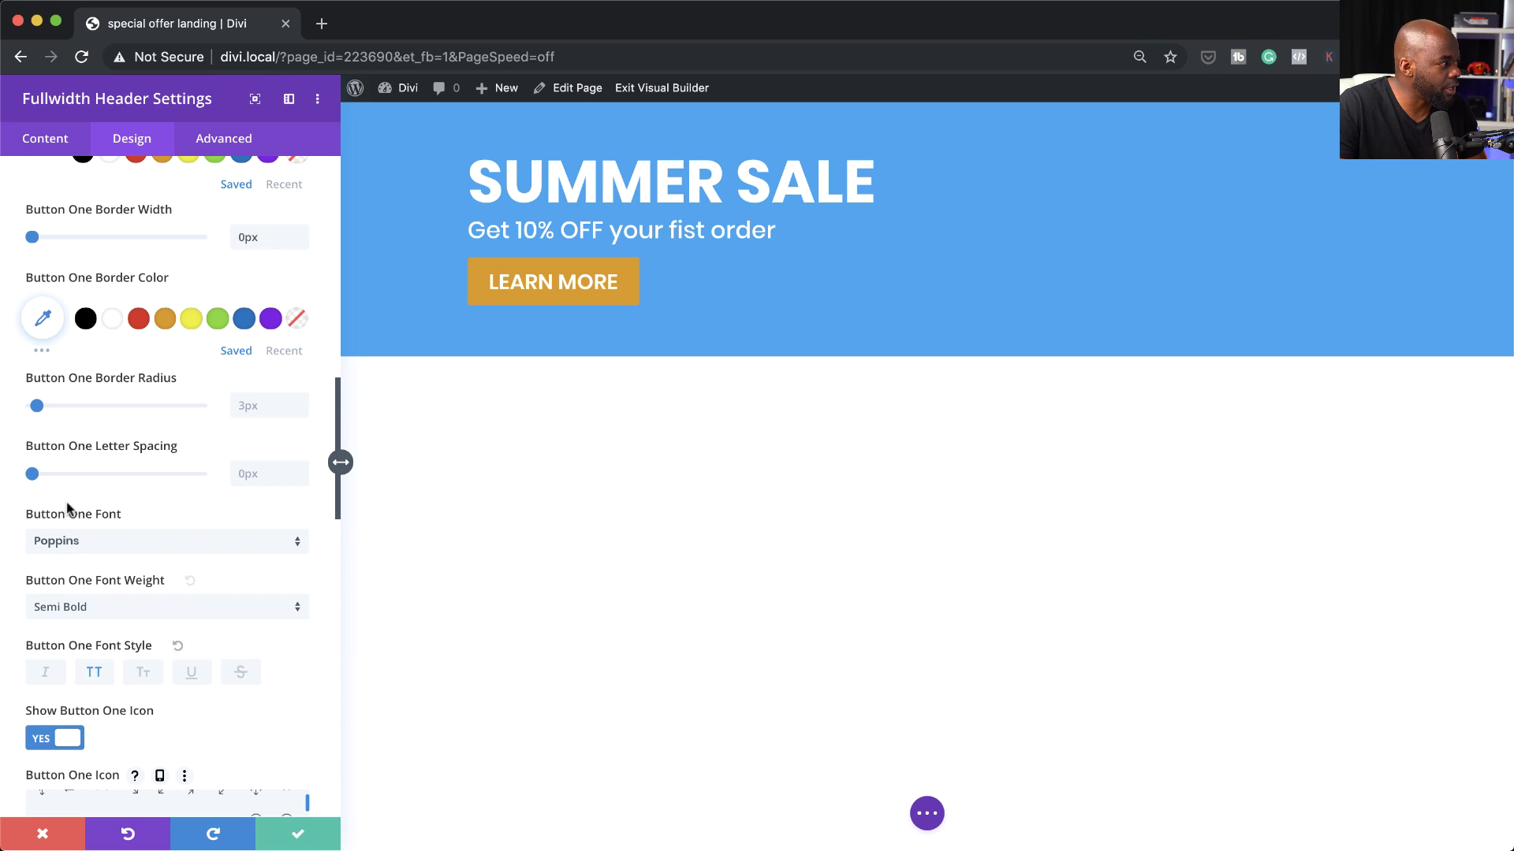
pyautogui.moveTo(33, 474); pyautogui.dragTo(33, 477)
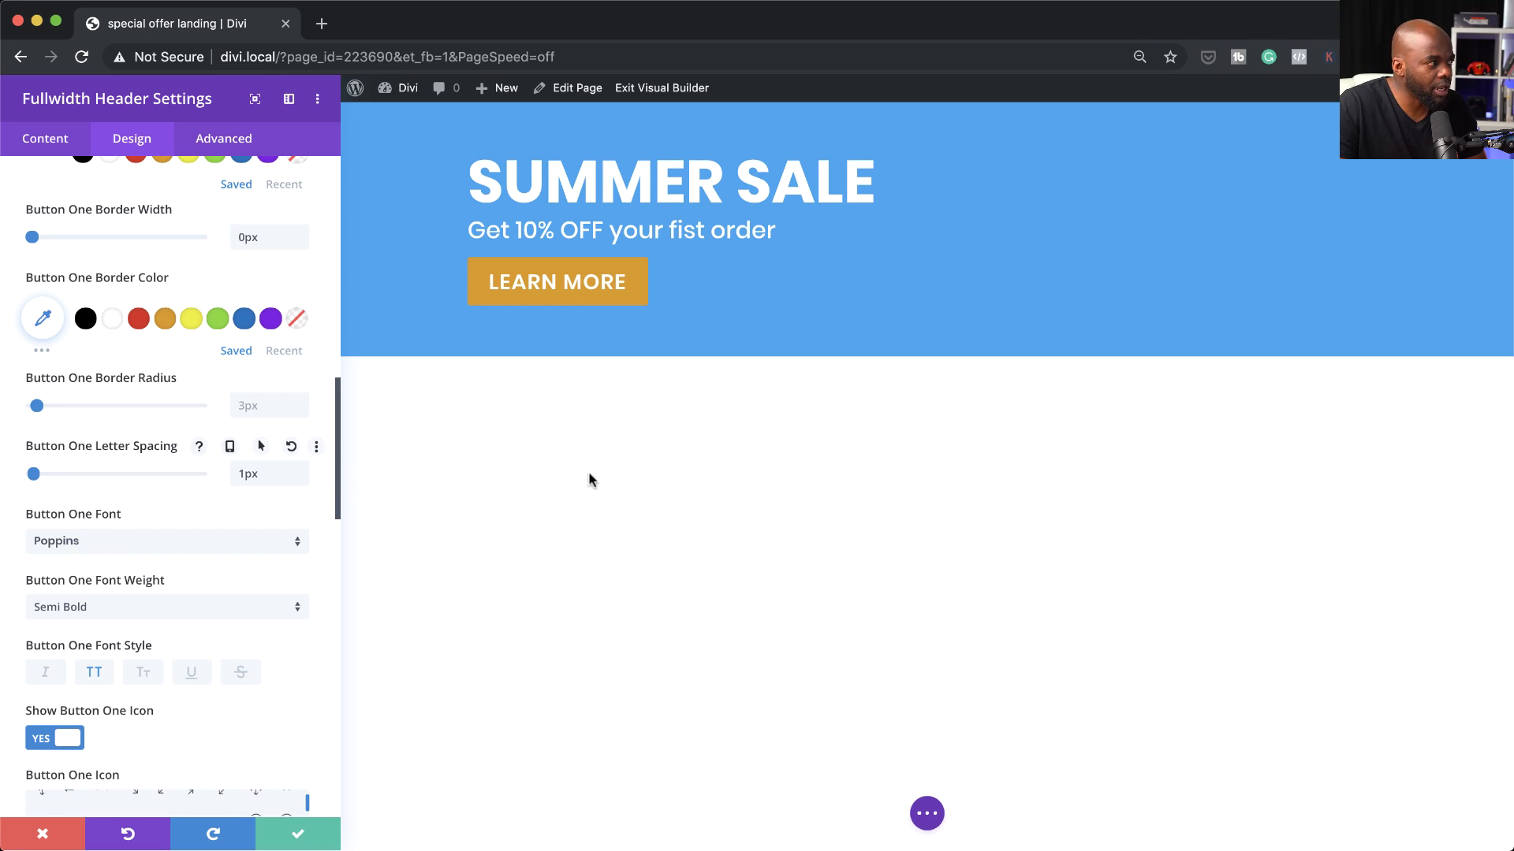
pyautogui.click(315, 837)
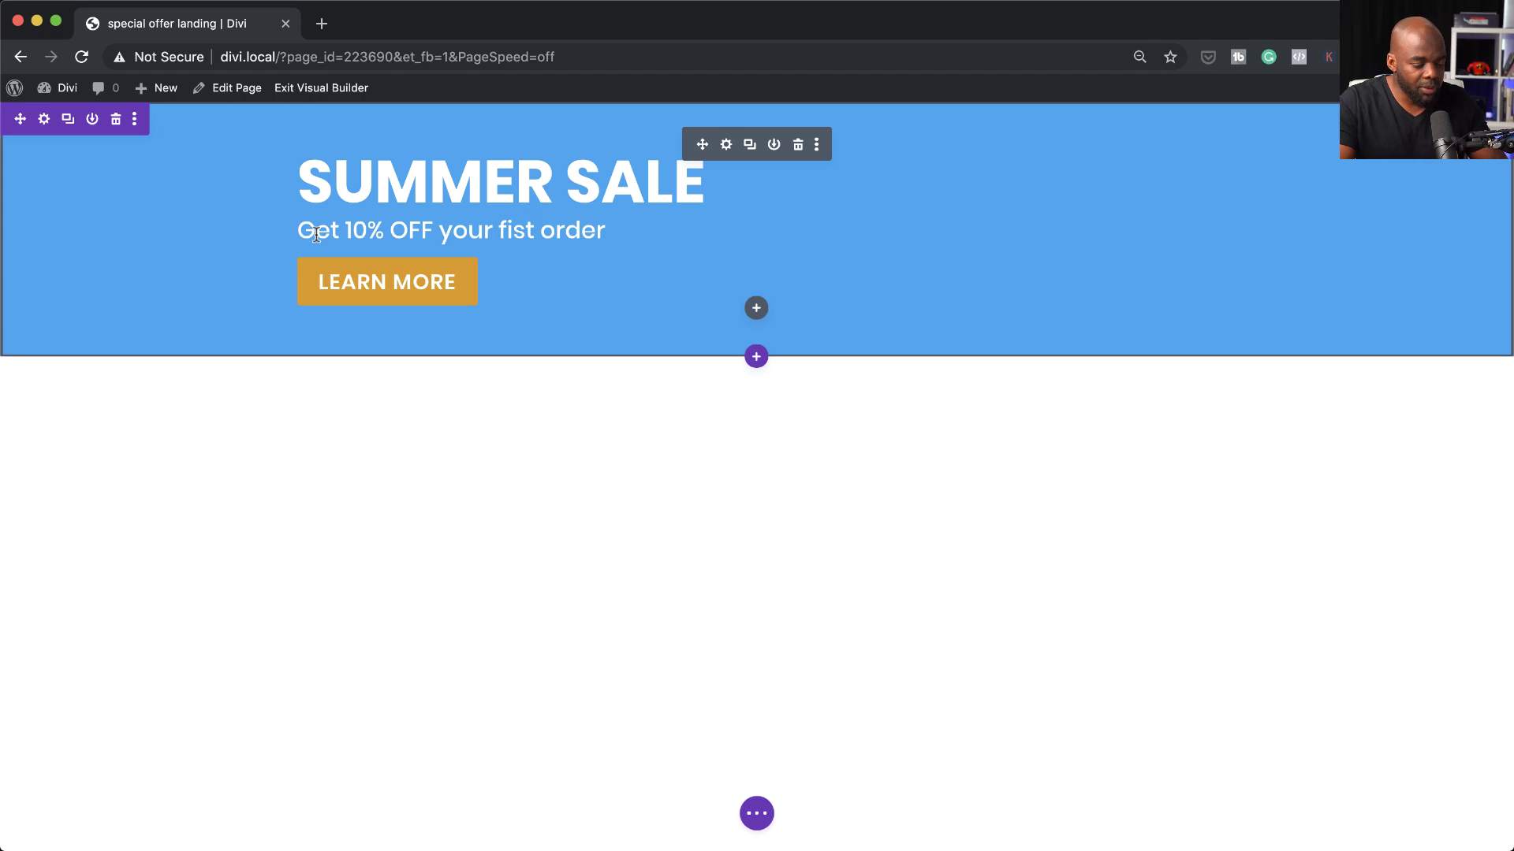
# Enable the fullscreen layout for the fullwidth header.
pyautogui.click(727, 146)
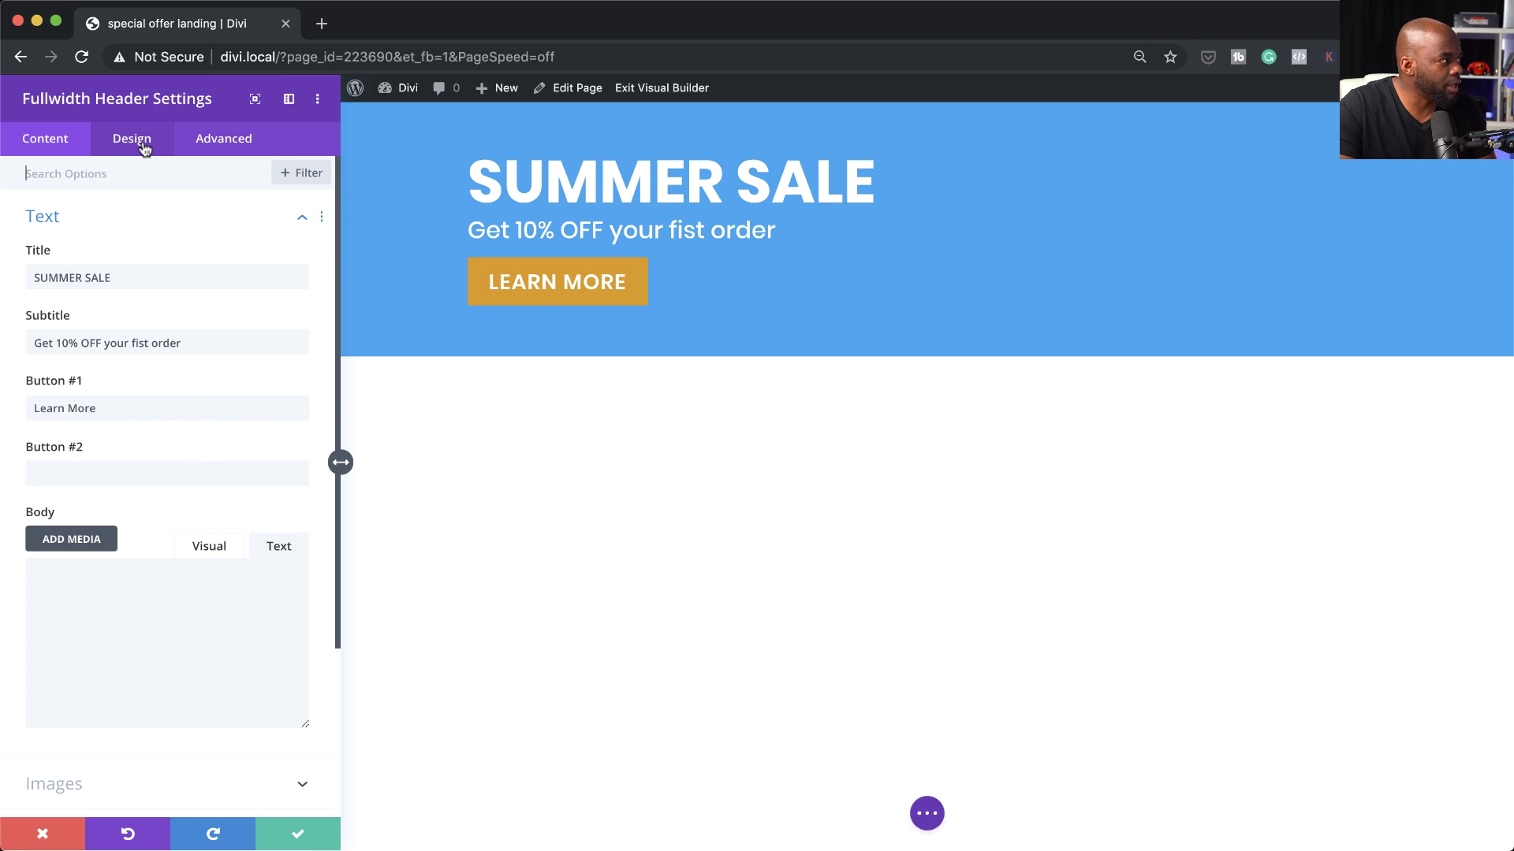
pyautogui.click(142, 145)
pyautogui.click(113, 224)
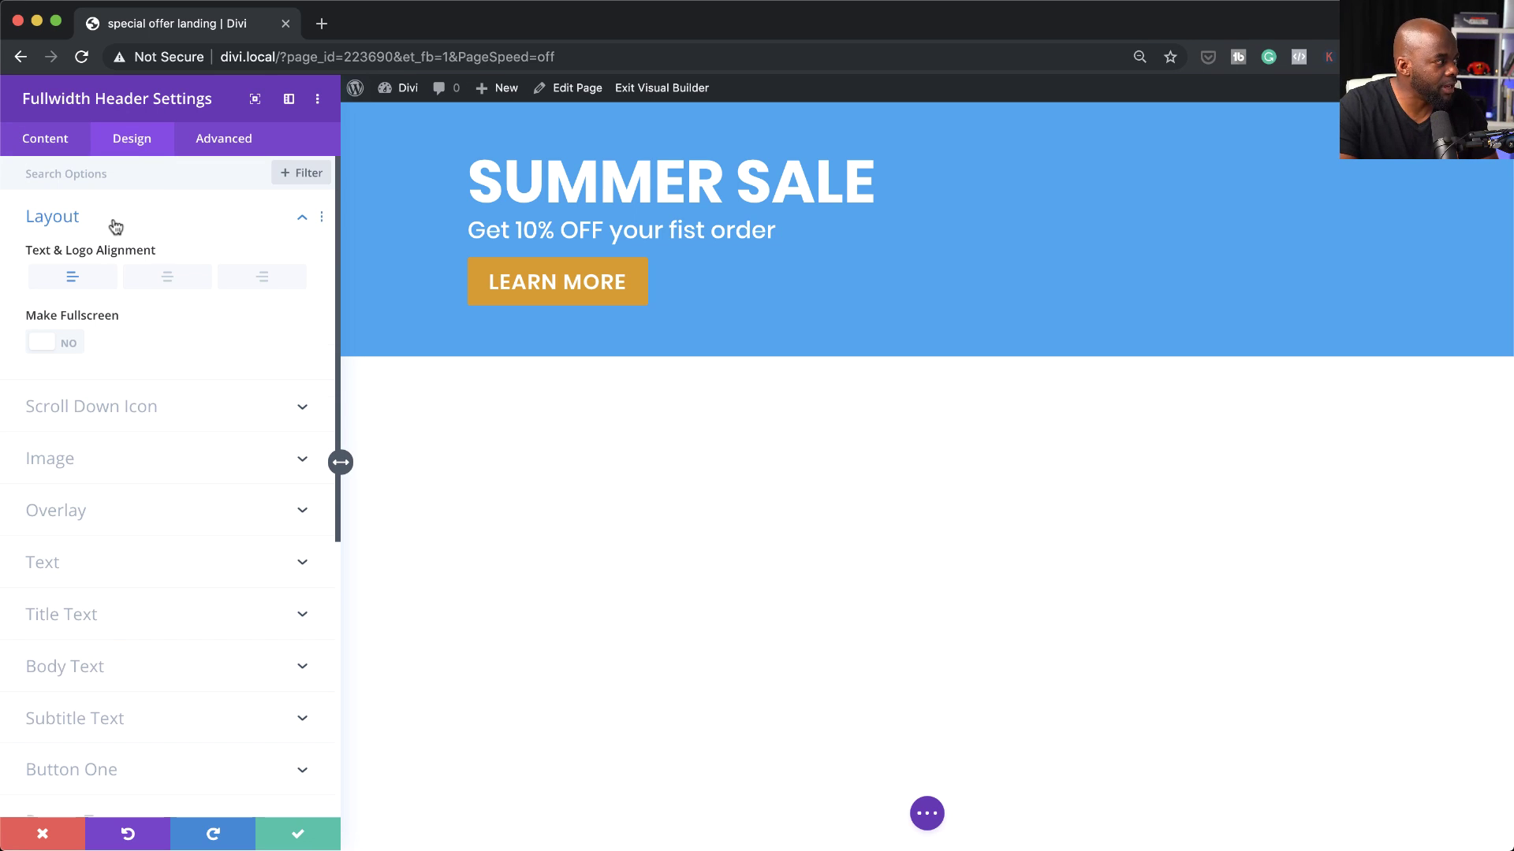
pyautogui.click(73, 351)
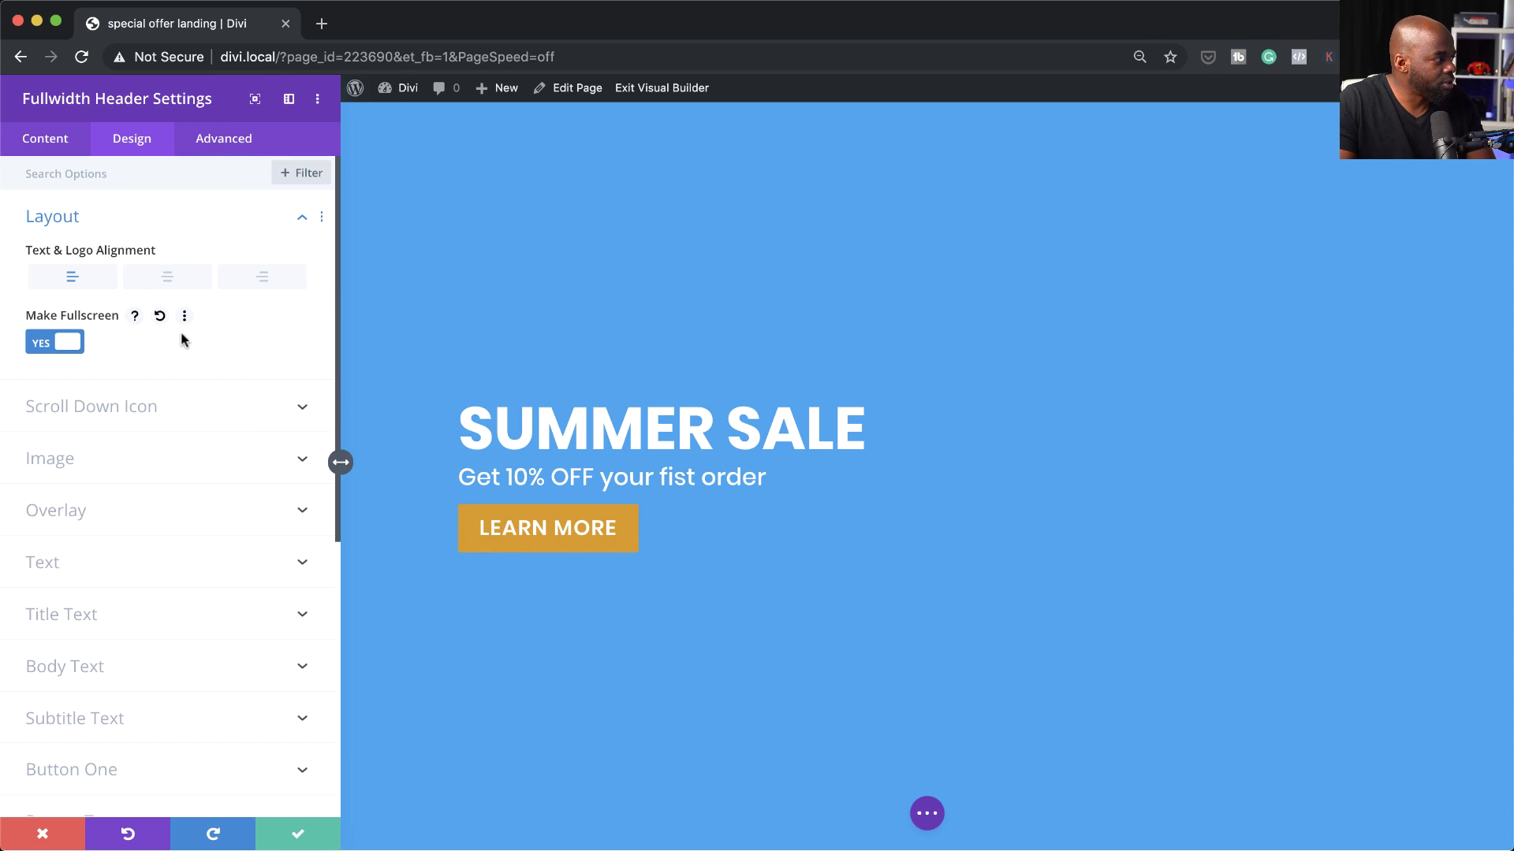
# Set both the content width and the width of the fullwidth header to 40%.
pyautogui.scroll(-1, 174, 590)
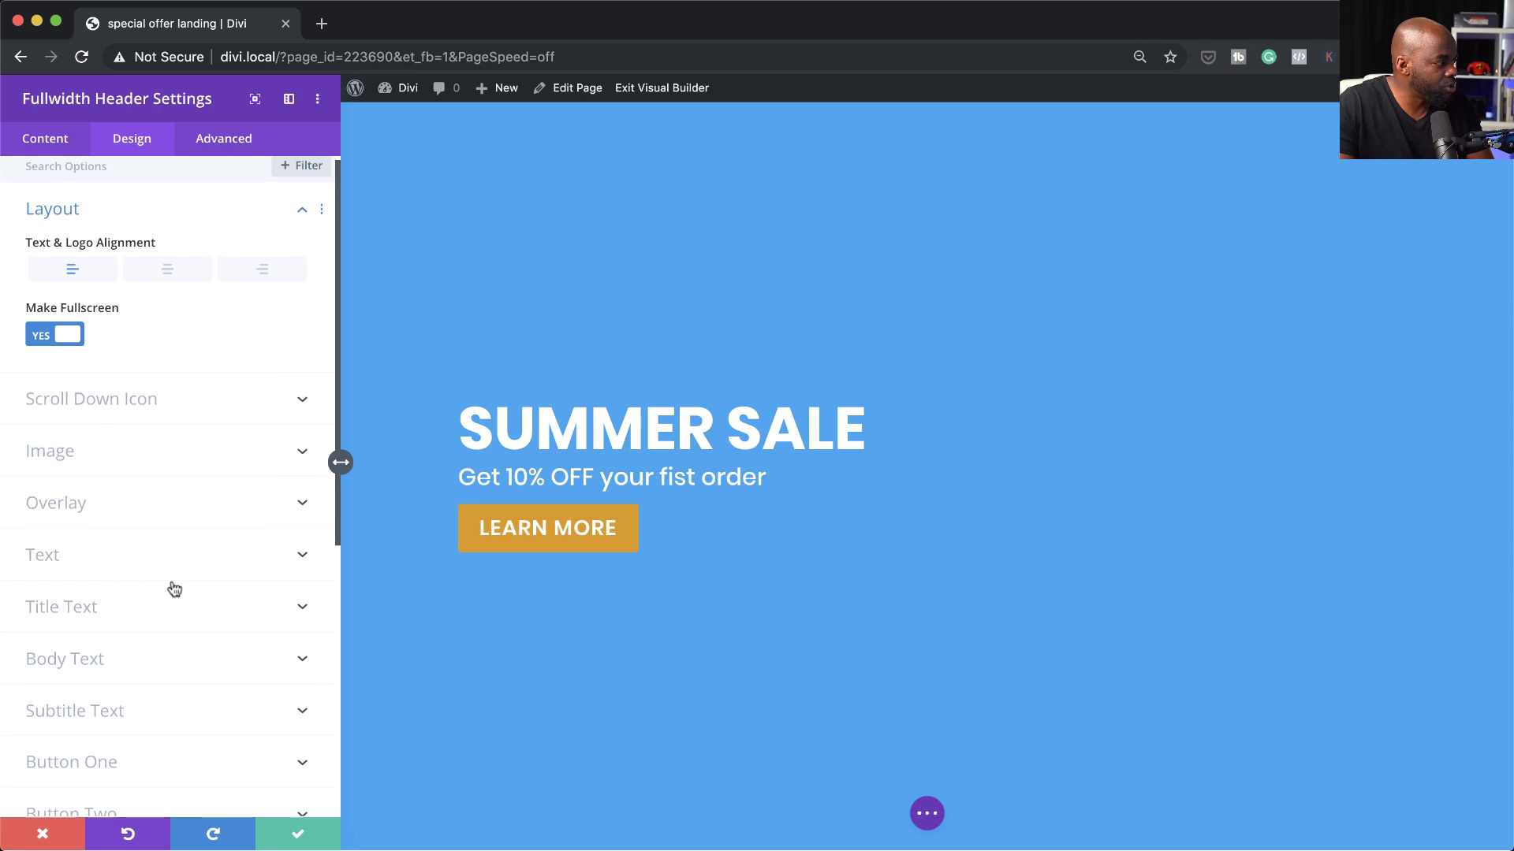
pyautogui.scroll(-3, 174, 590)
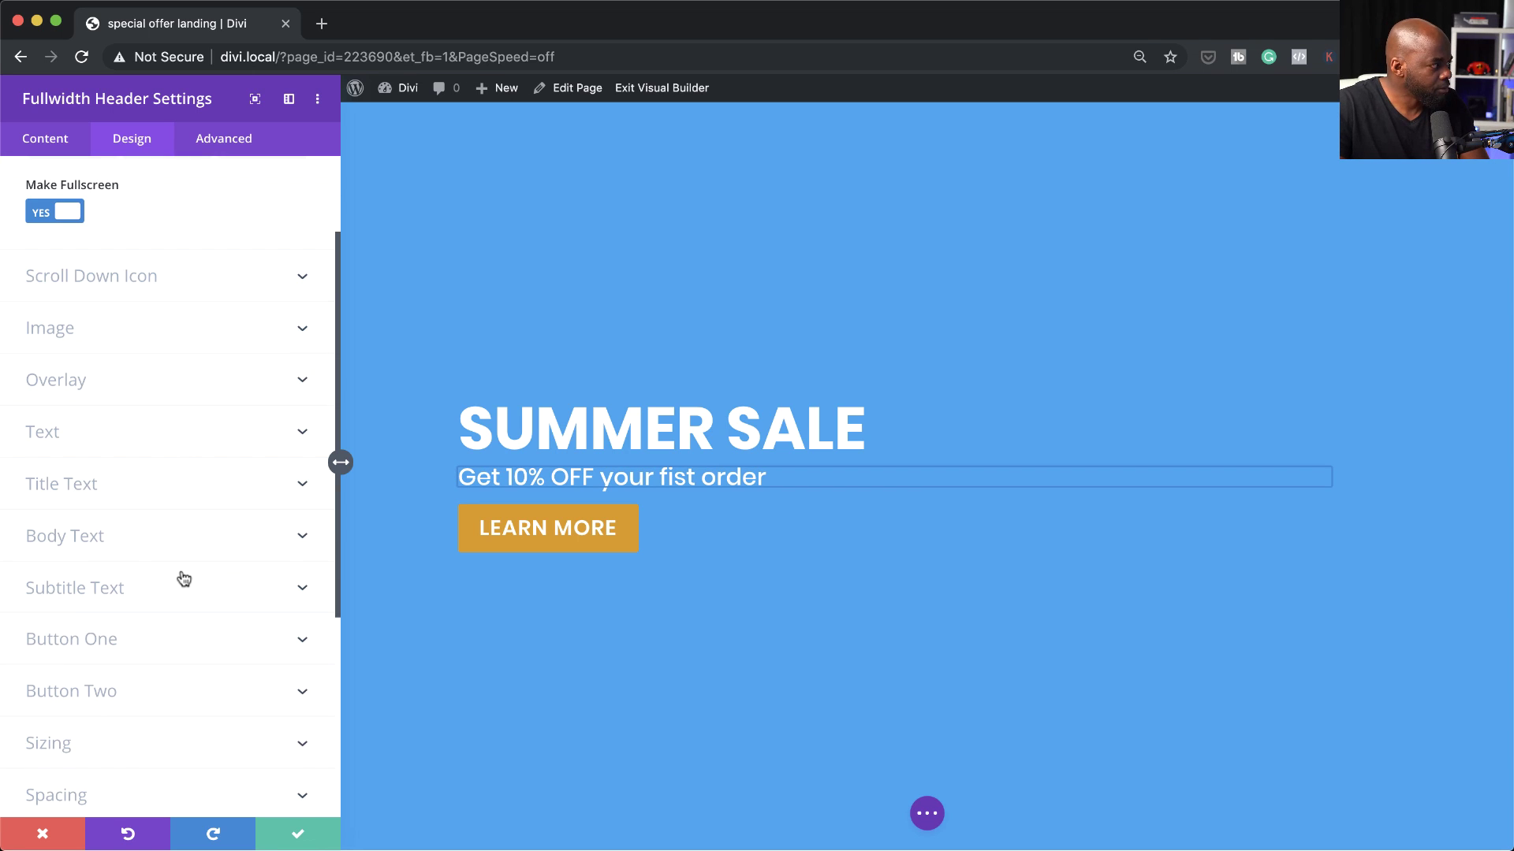
pyautogui.scroll(-2, 185, 591)
pyautogui.click(114, 698)
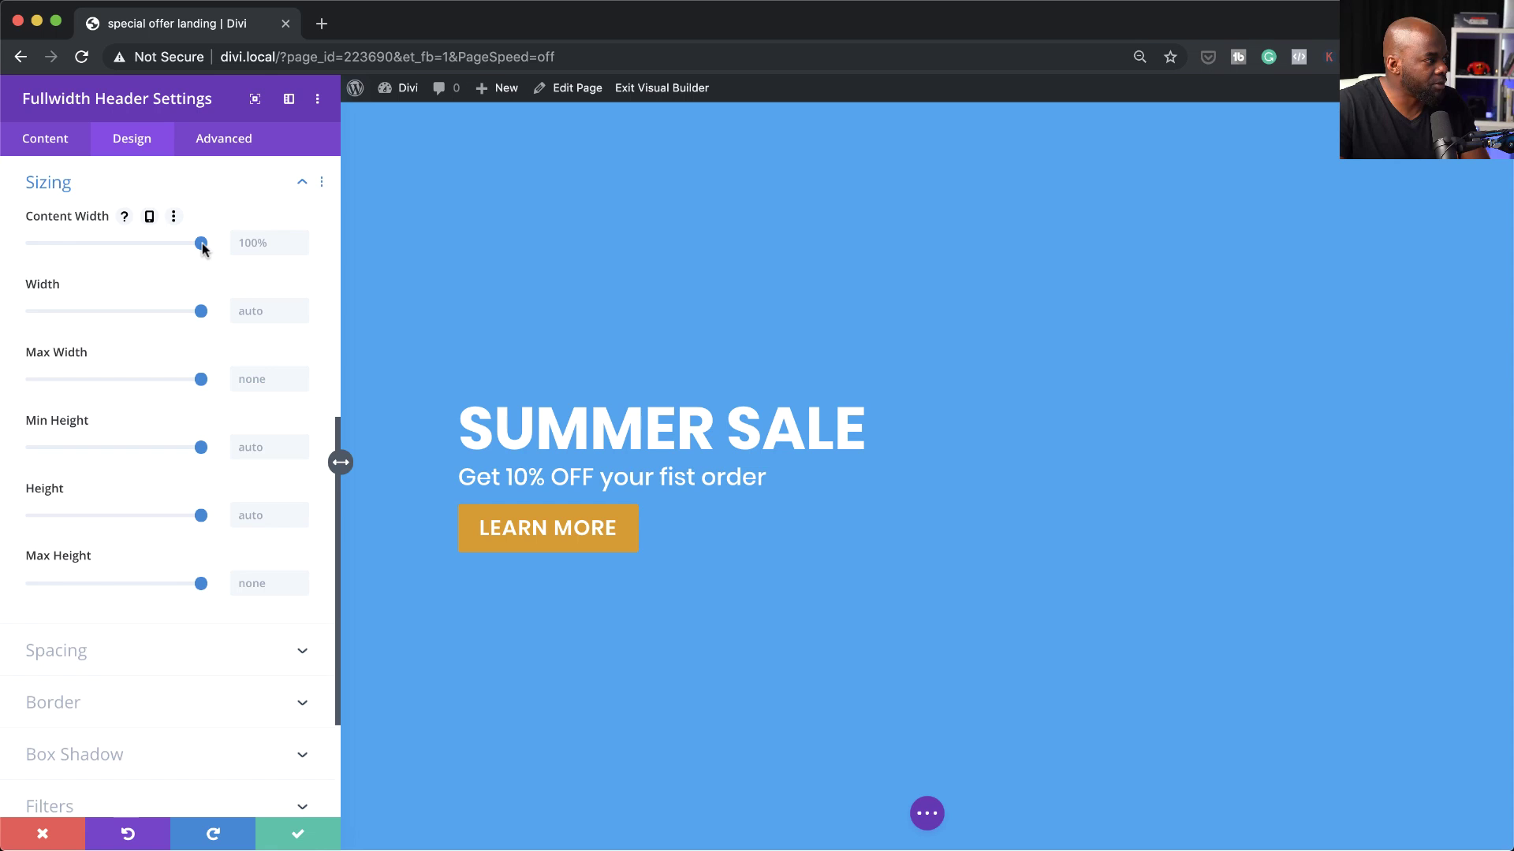
pyautogui.moveTo(202, 248); pyautogui.dragTo(99, 254)
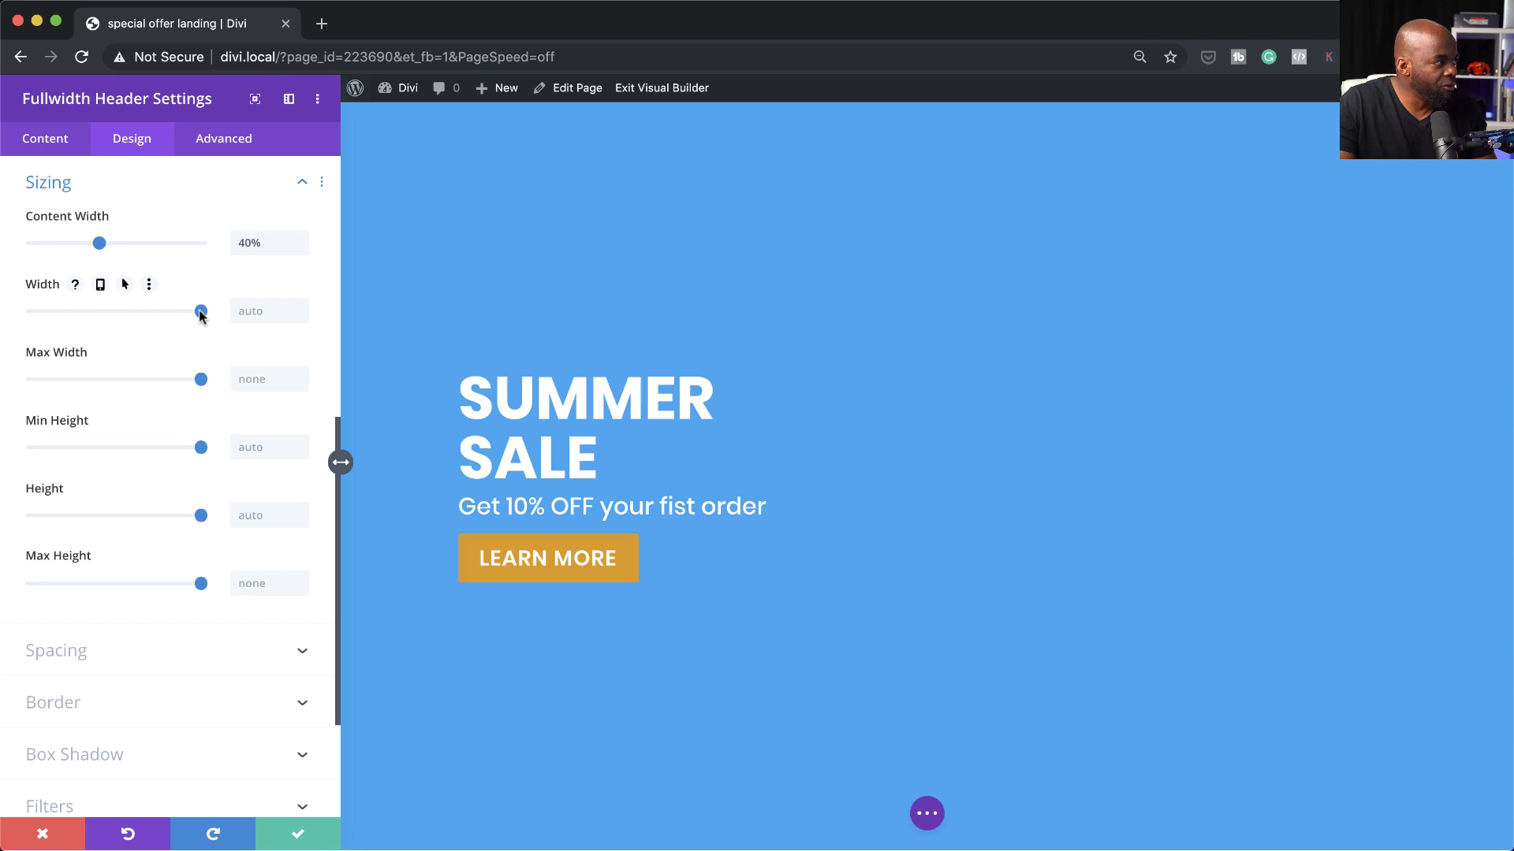
pyautogui.moveTo(200, 312); pyautogui.dragTo(89, 329)
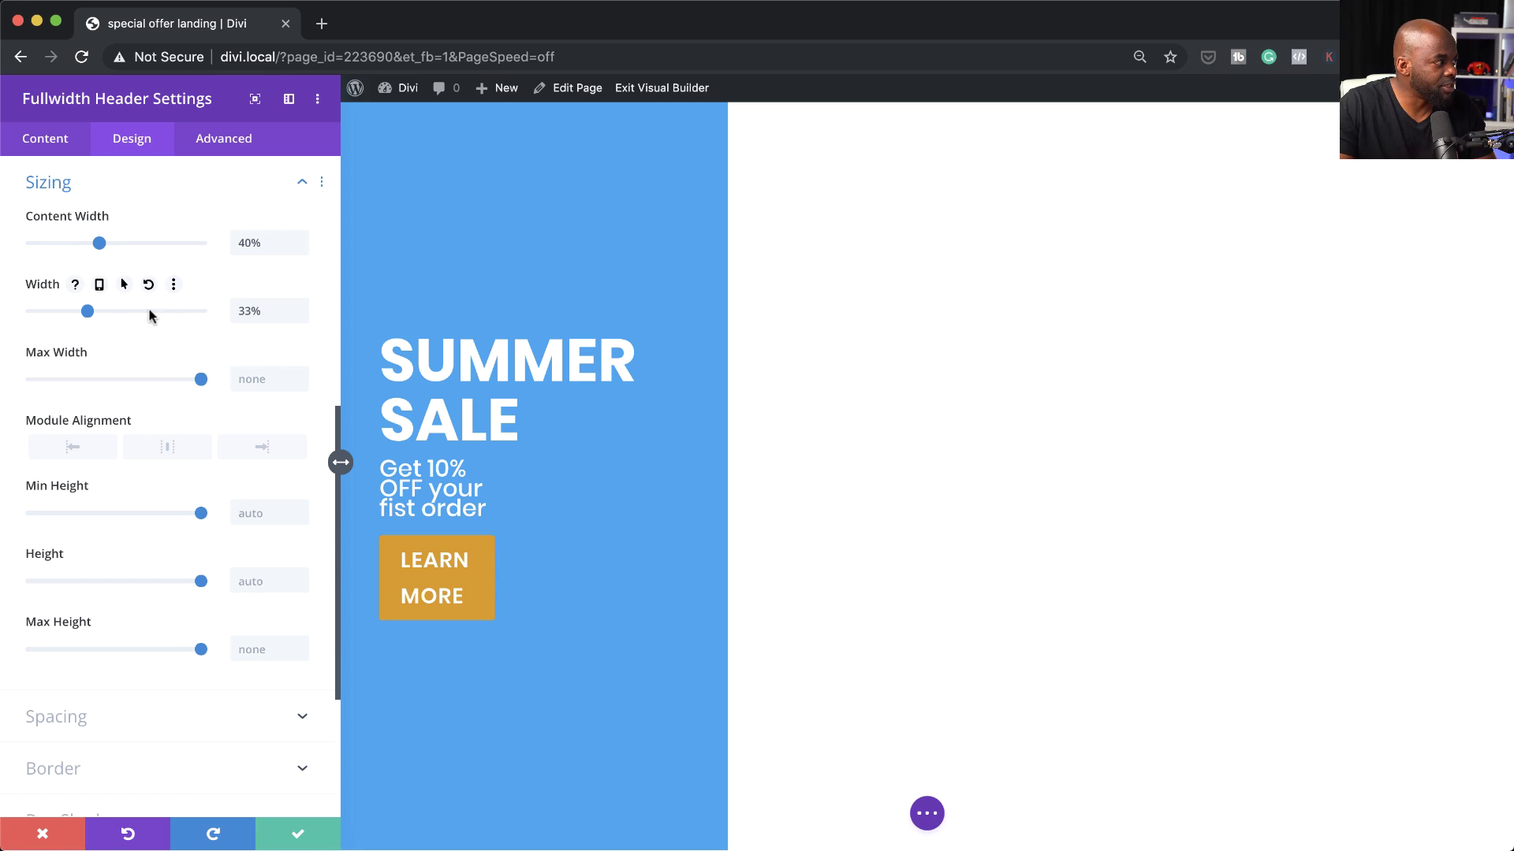
pyautogui.moveTo(88, 314); pyautogui.dragTo(99, 314)
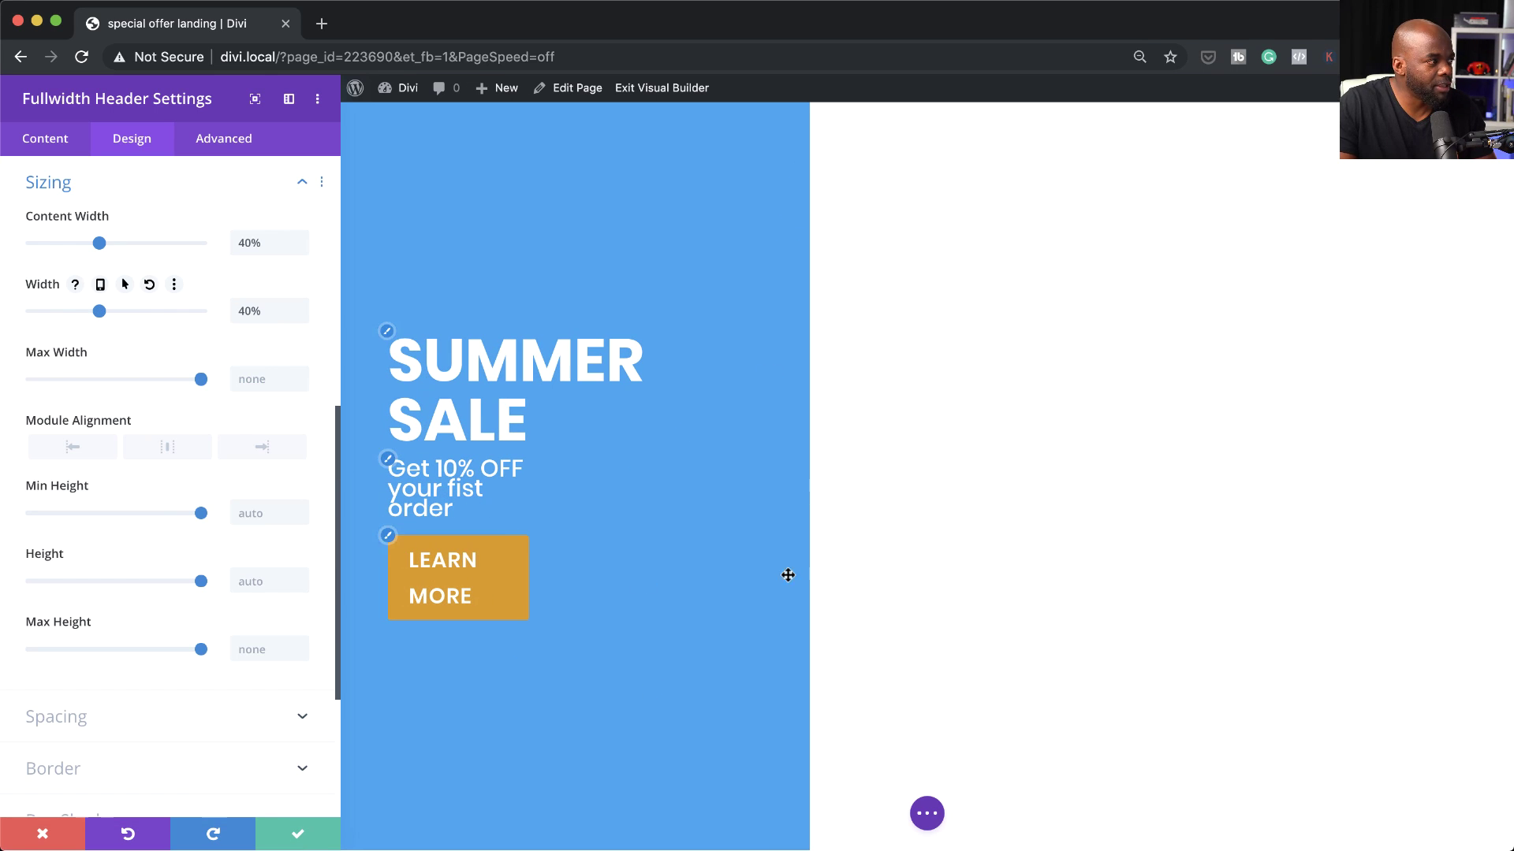
# Reduce Button One's text size to 22px and set the header's content width to 44%.
pyautogui.click(388, 539)
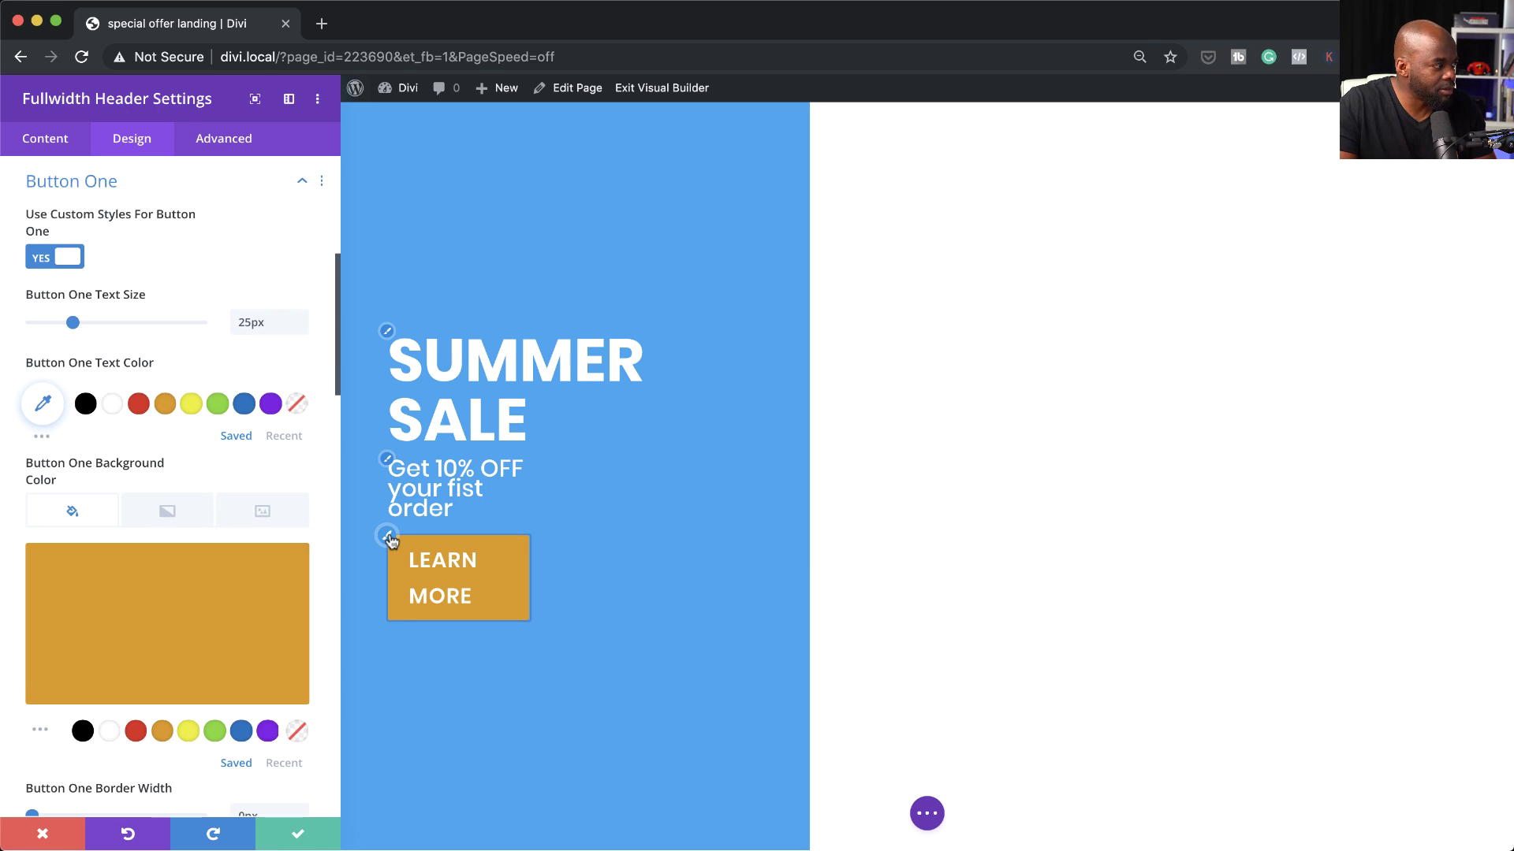
pyautogui.moveTo(73, 323); pyautogui.dragTo(68, 329)
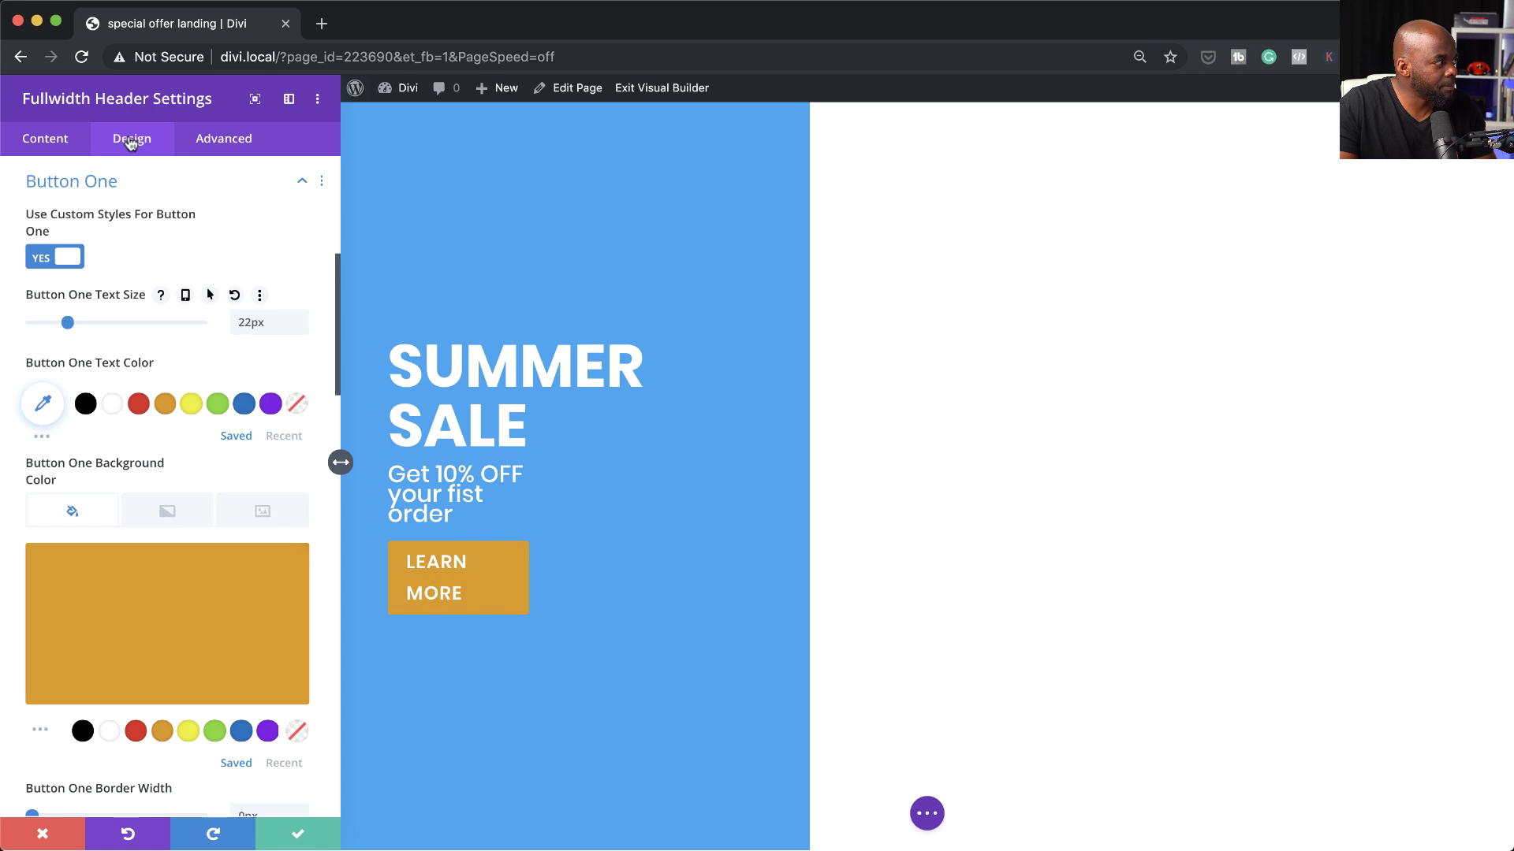
pyautogui.click(295, 184)
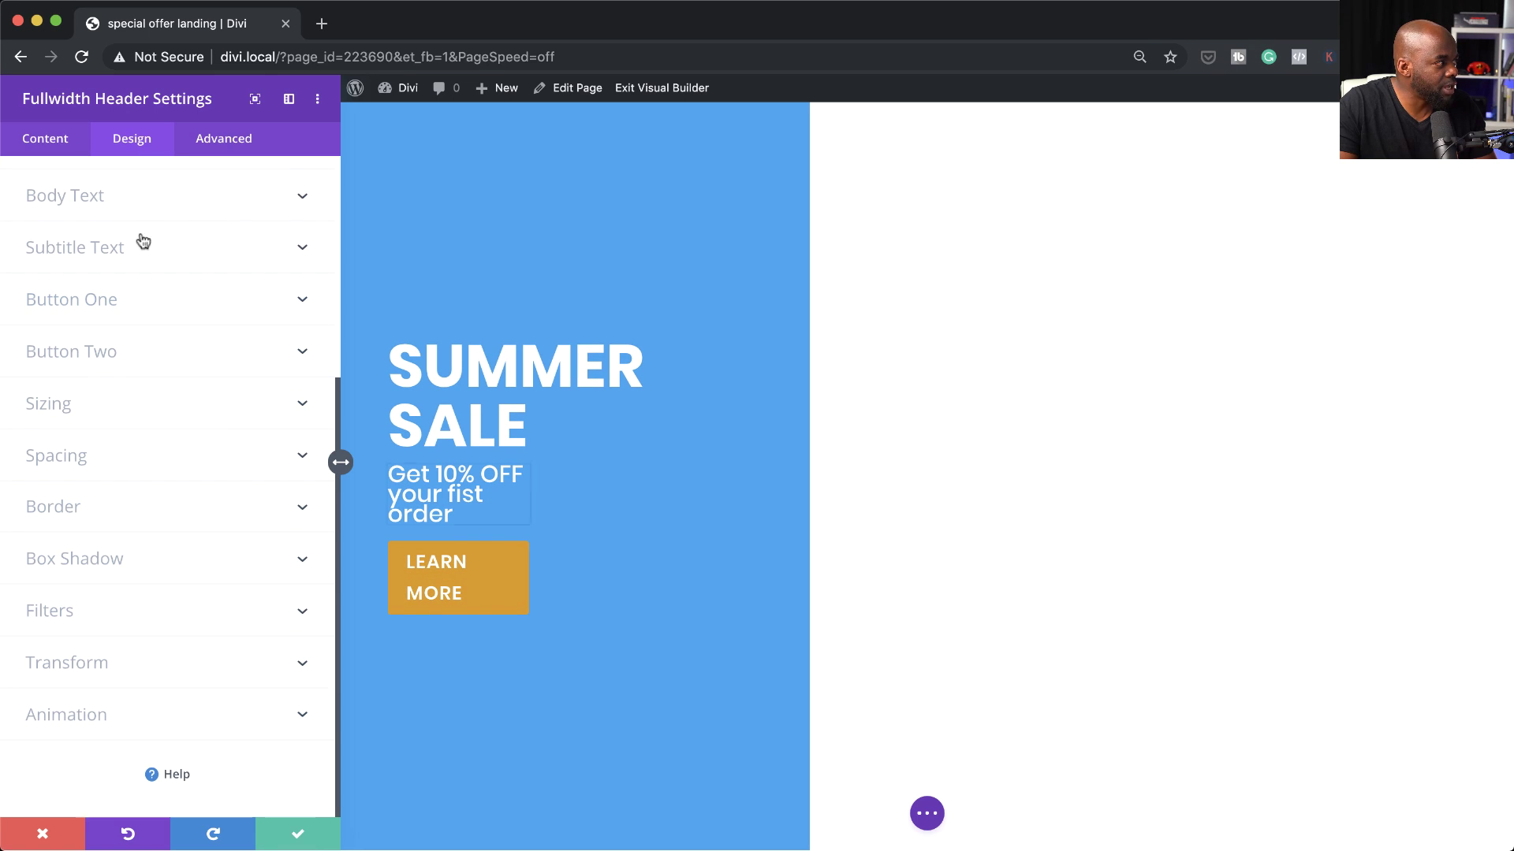
pyautogui.click(135, 402)
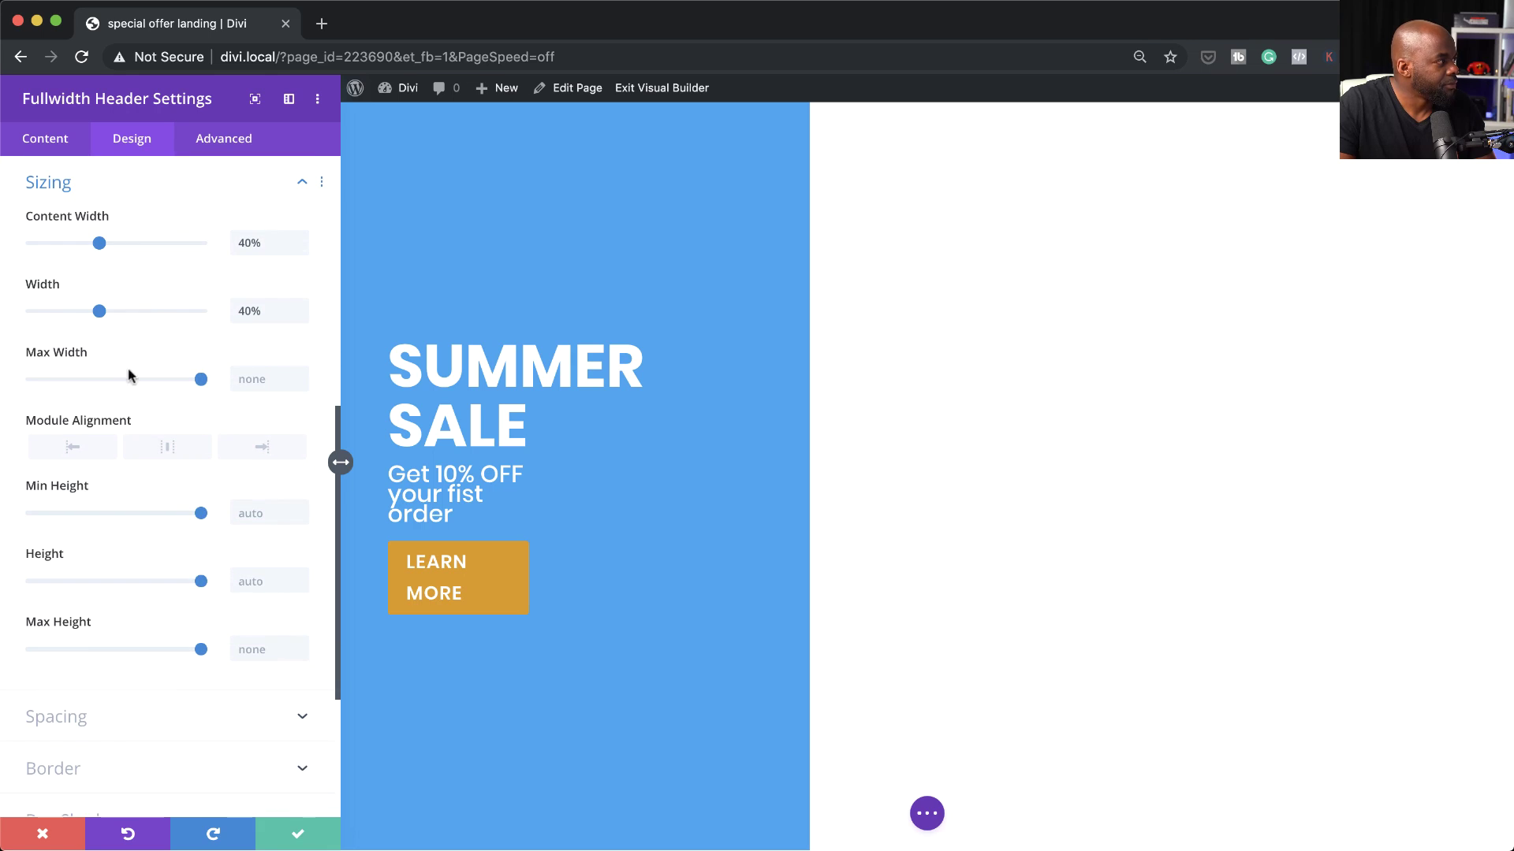
pyautogui.moveTo(99, 246); pyautogui.dragTo(108, 245)
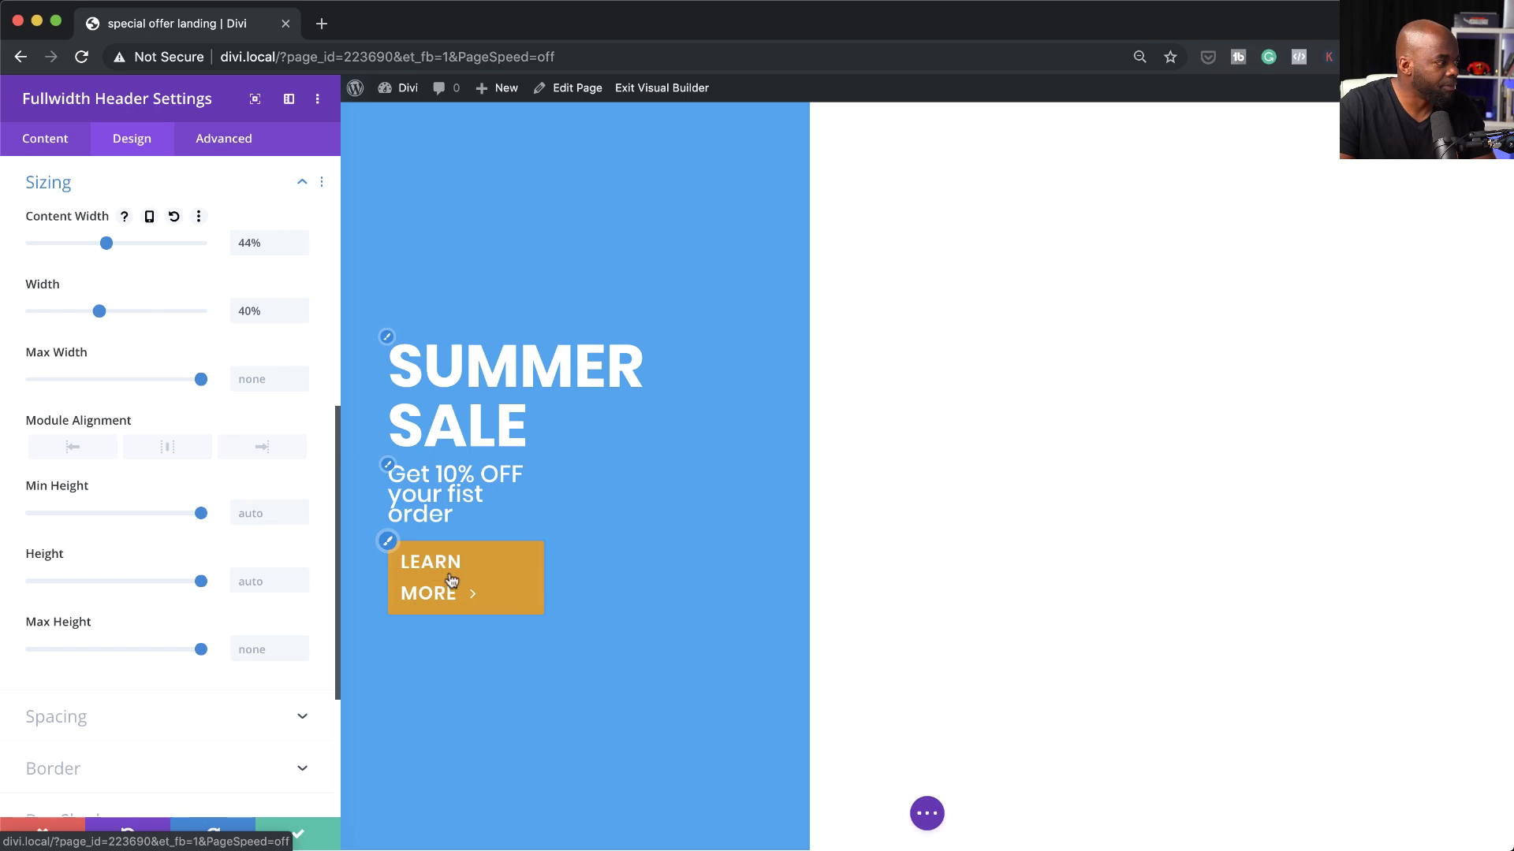
# Set Button One's text size to 21px and the subtitle's line height to 1.1em.
pyautogui.click(387, 543)
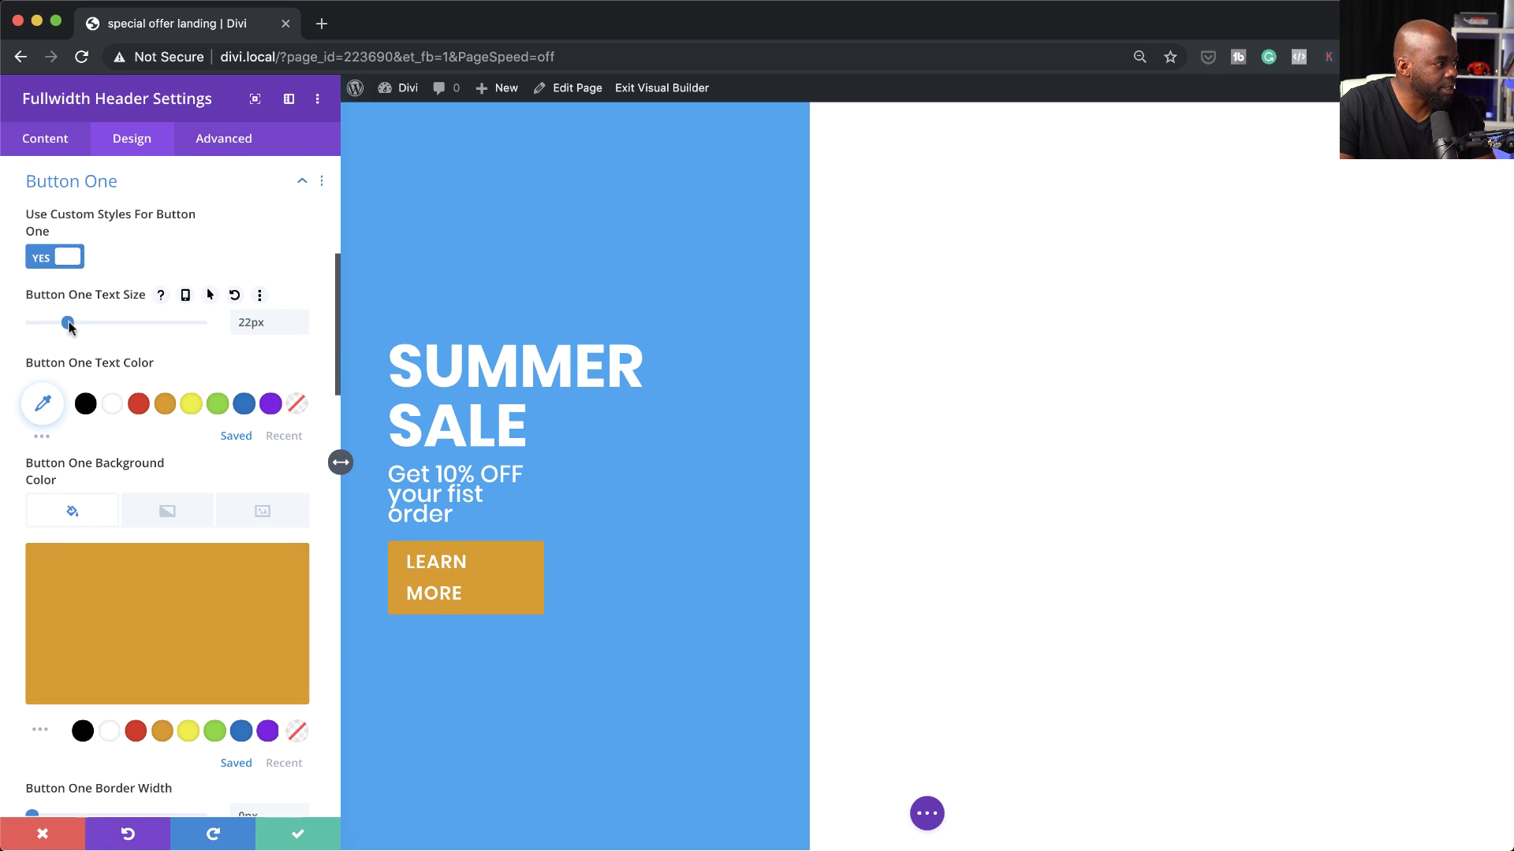
pyautogui.moveTo(67, 323); pyautogui.dragTo(66, 327)
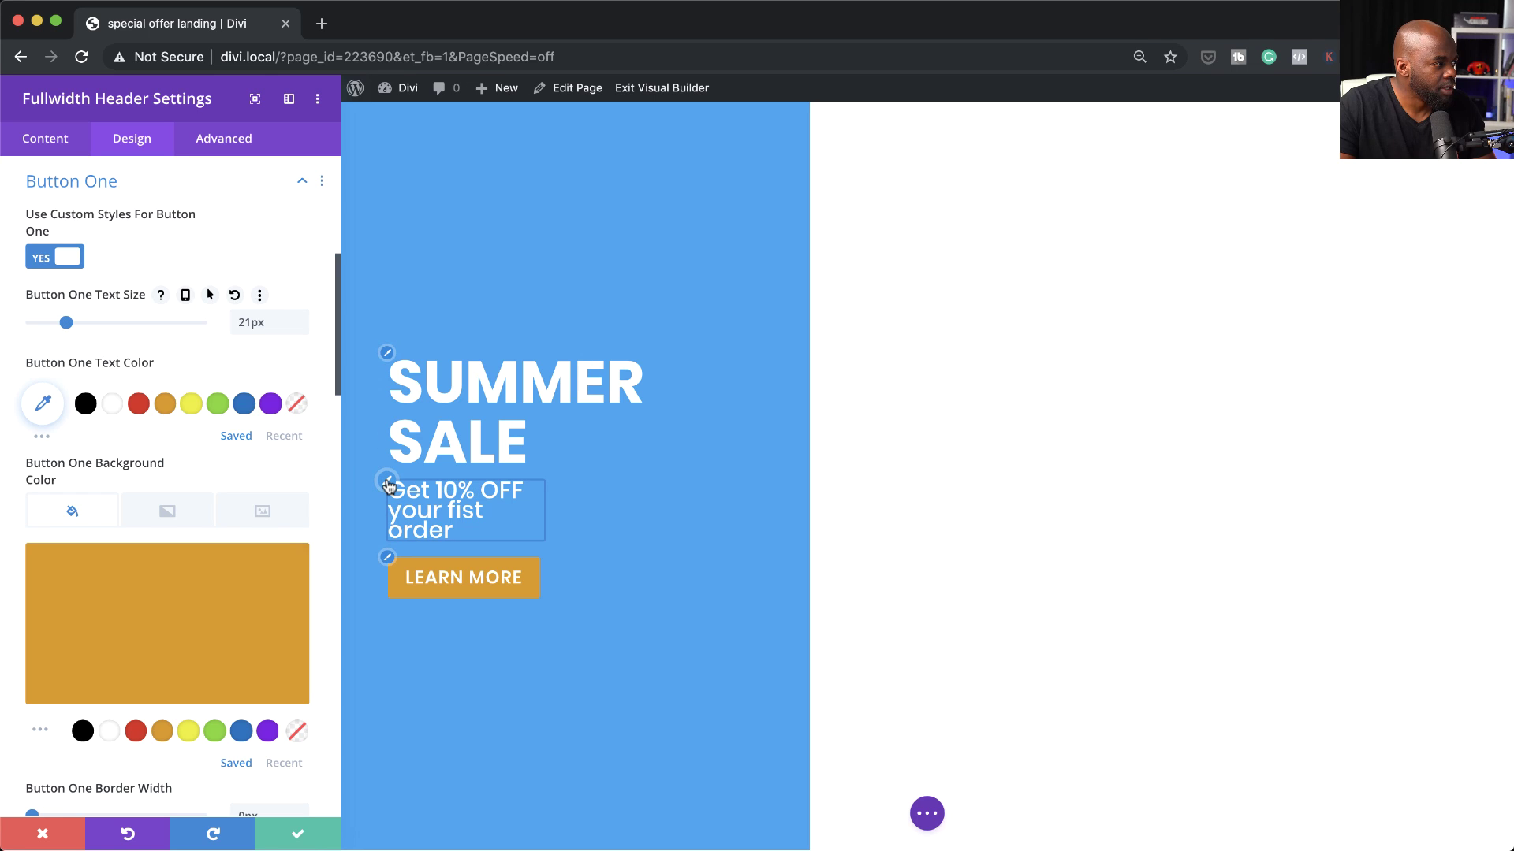
pyautogui.click(387, 481)
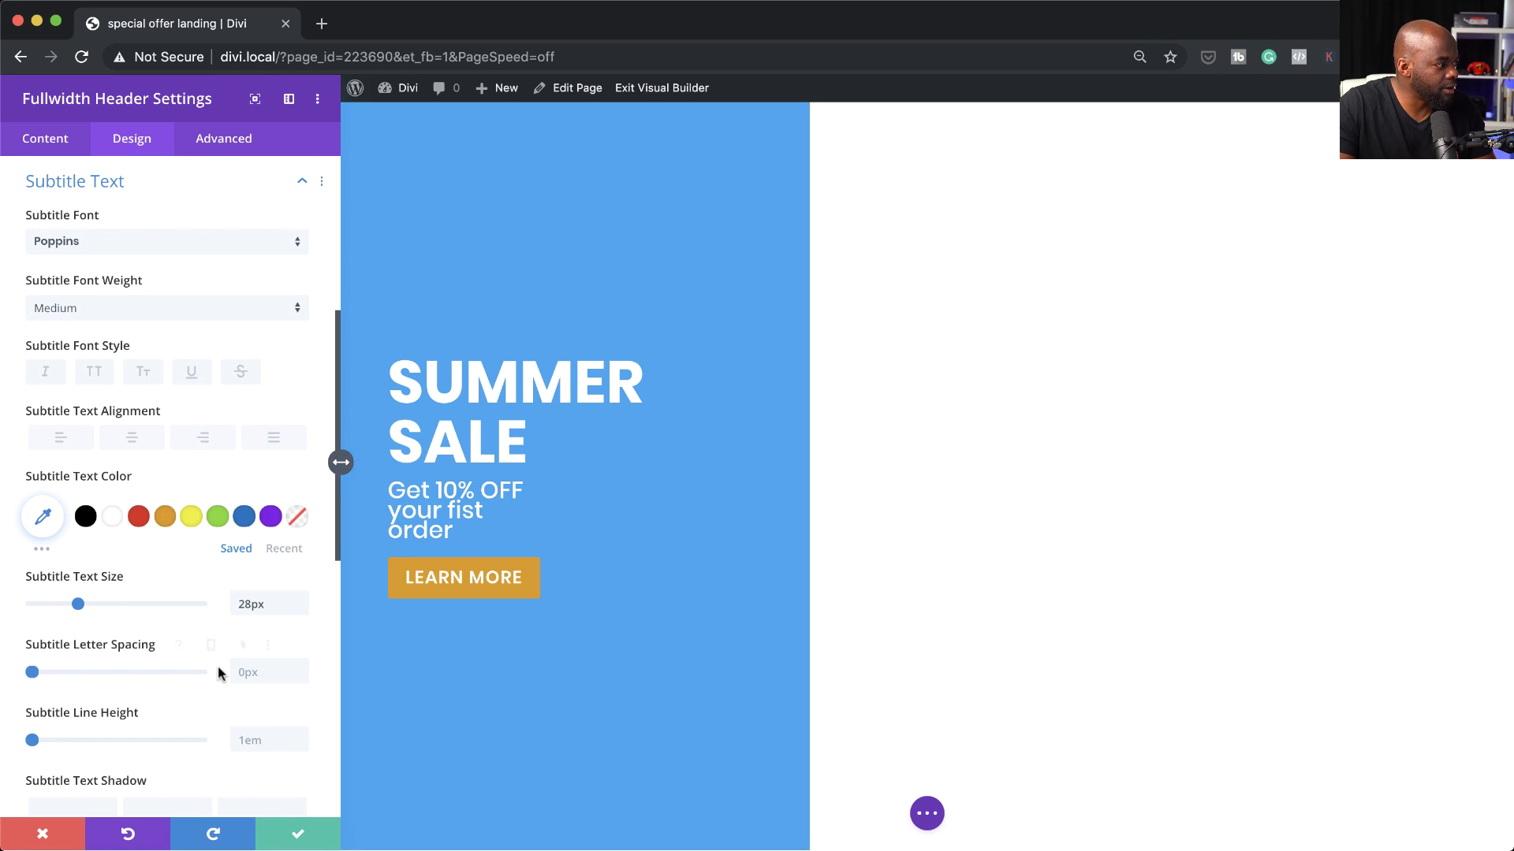
pyautogui.moveTo(32, 736); pyautogui.dragTo(40, 736)
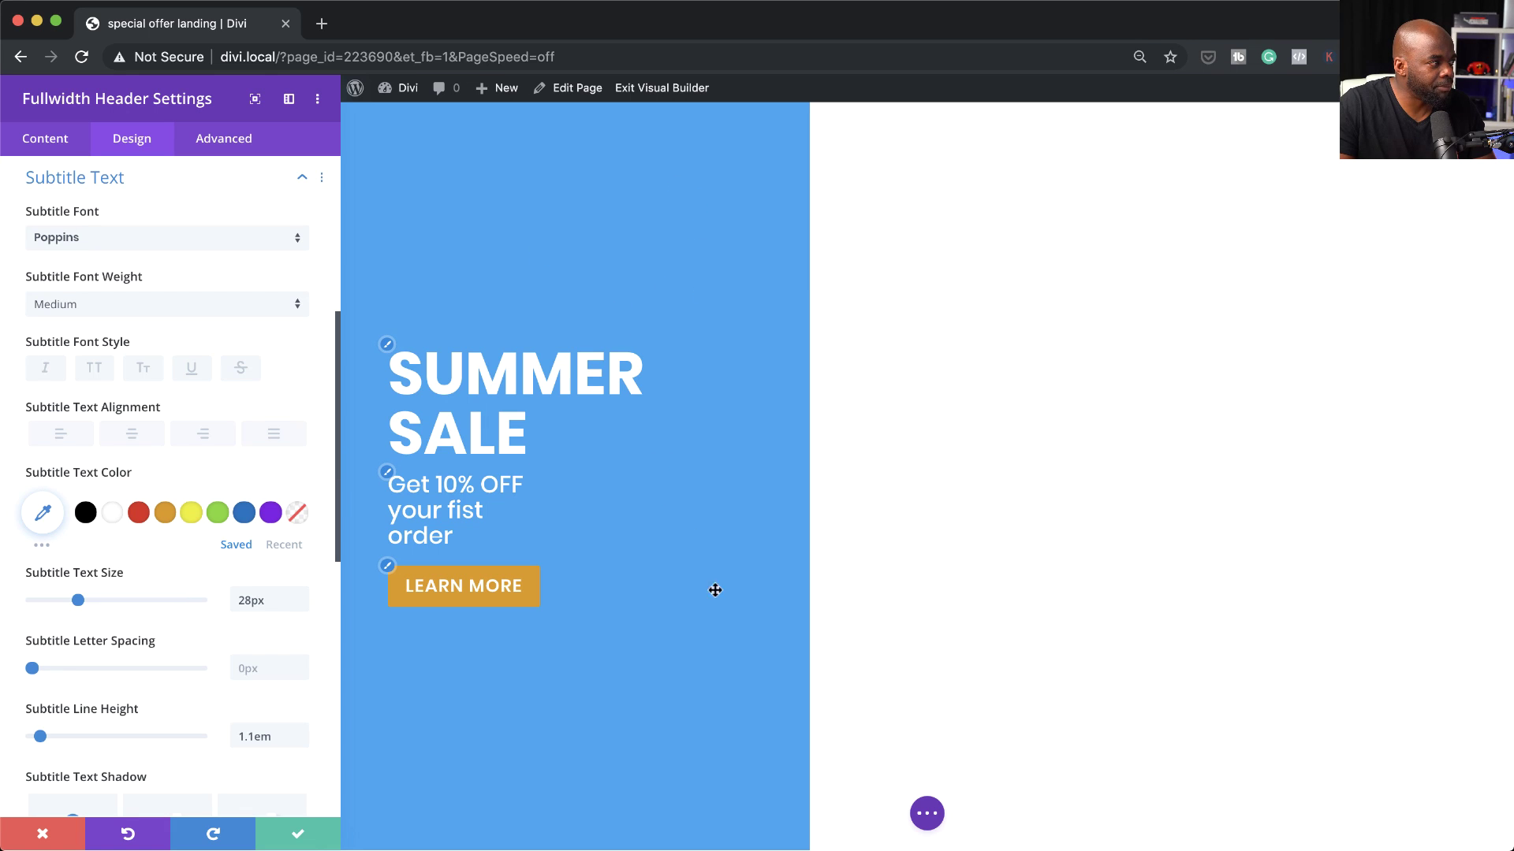
# Change the fullwidth header's background color to black.
pyautogui.click(48, 139)
pyautogui.click(63, 378)
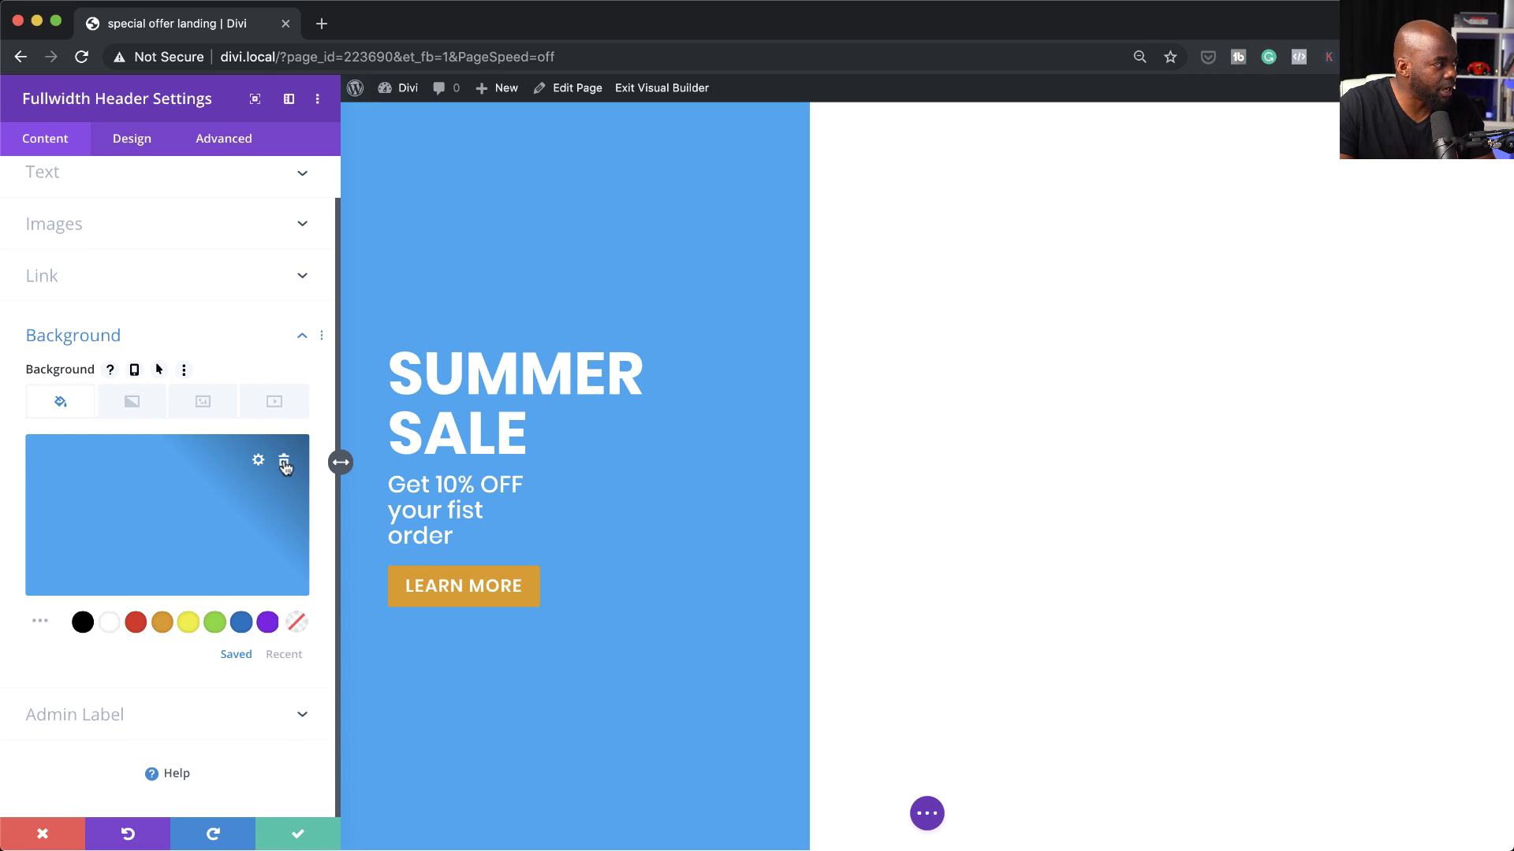
pyautogui.click(83, 624)
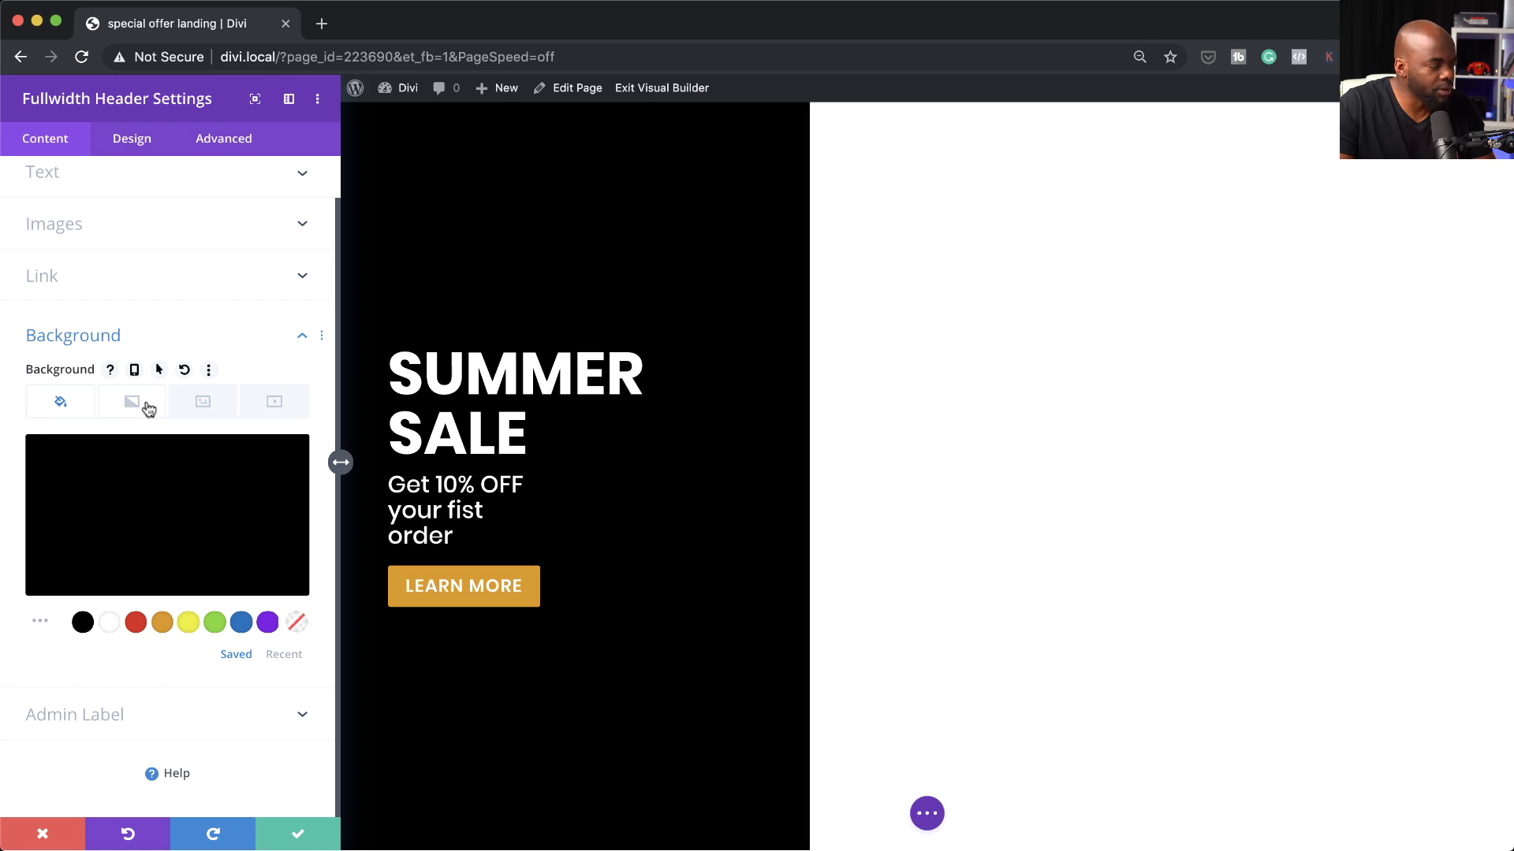
# Add the boots photo adult-adventure-blur-718981.jpg from the media library as the header's background image and save the header settings.
pyautogui.click(208, 406)
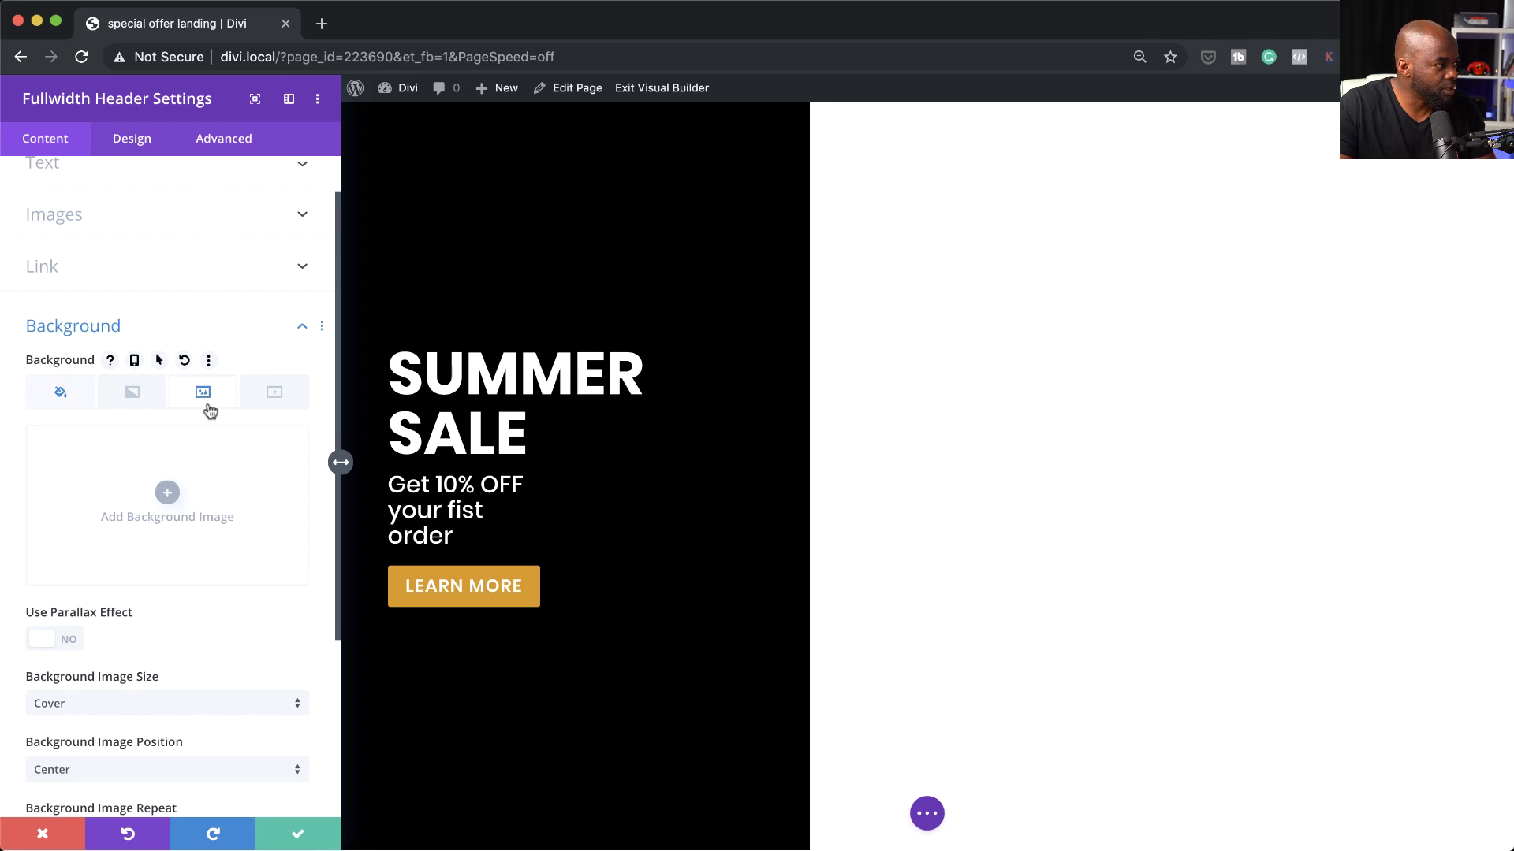
pyautogui.click(167, 494)
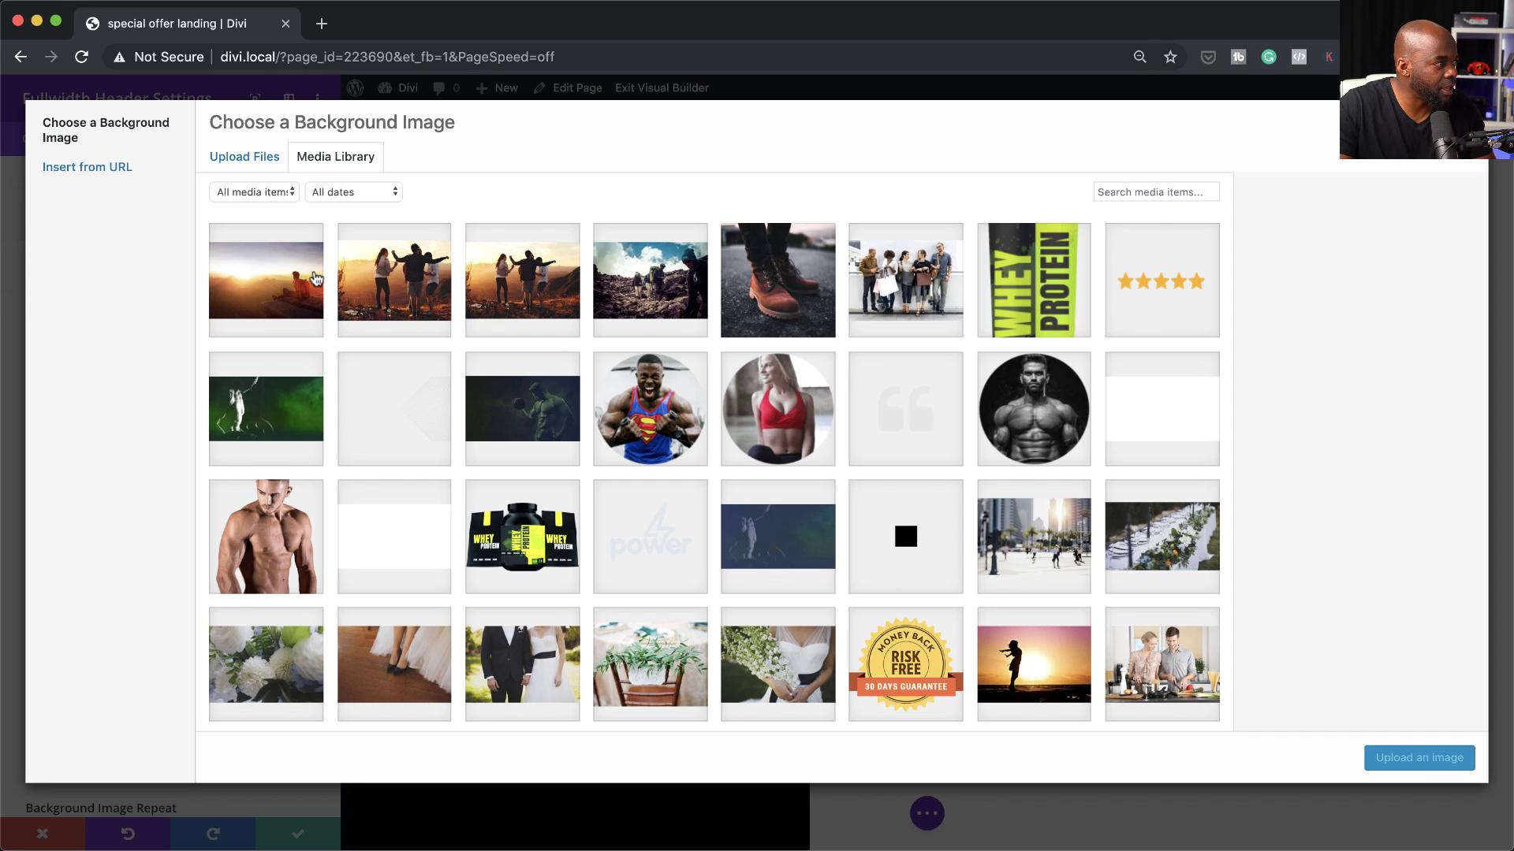
pyautogui.click(766, 296)
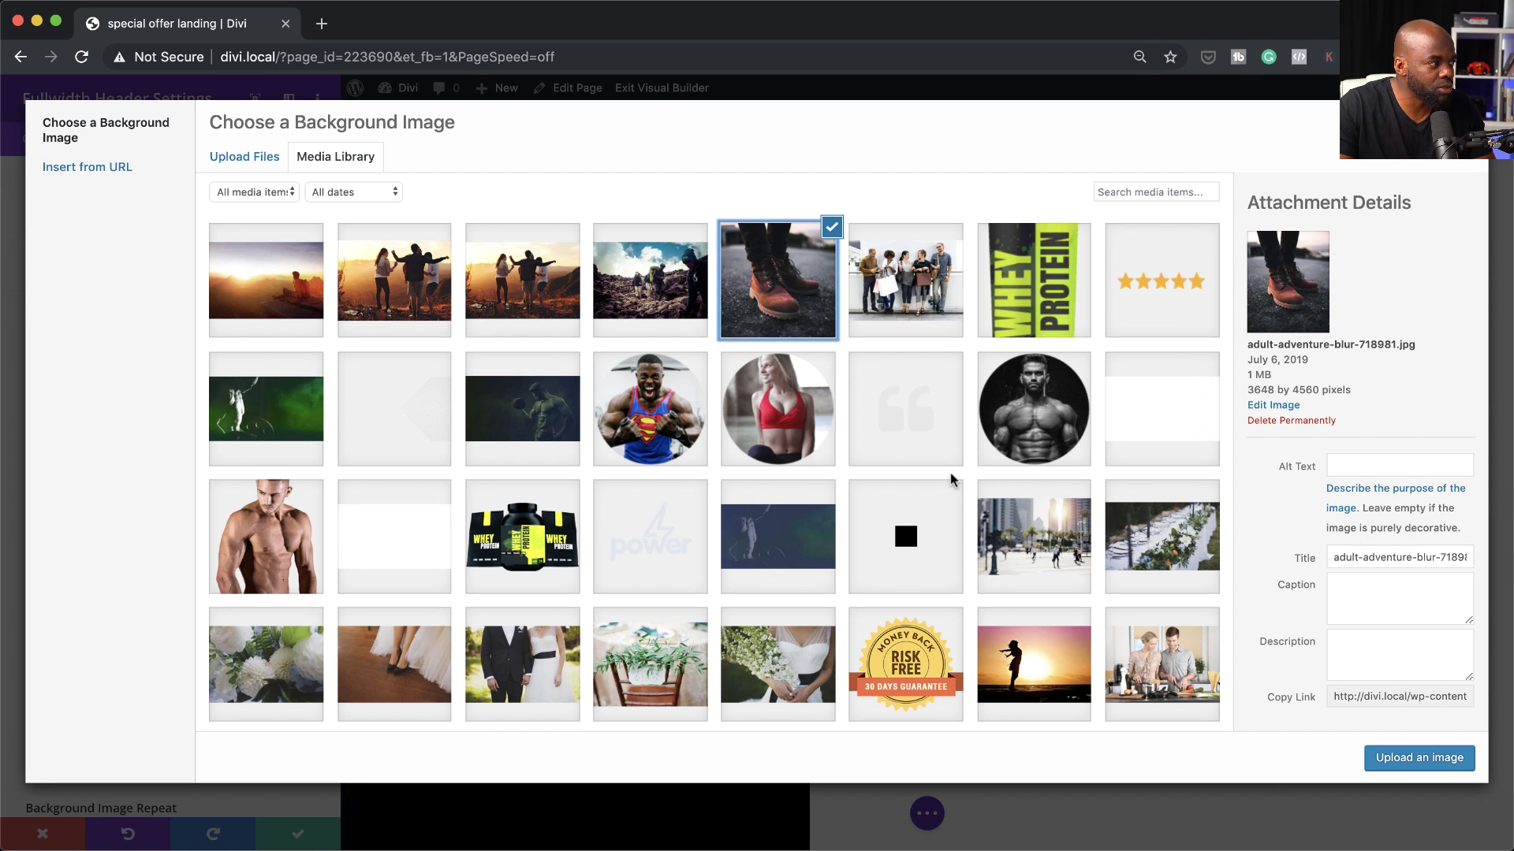
pyautogui.click(1441, 757)
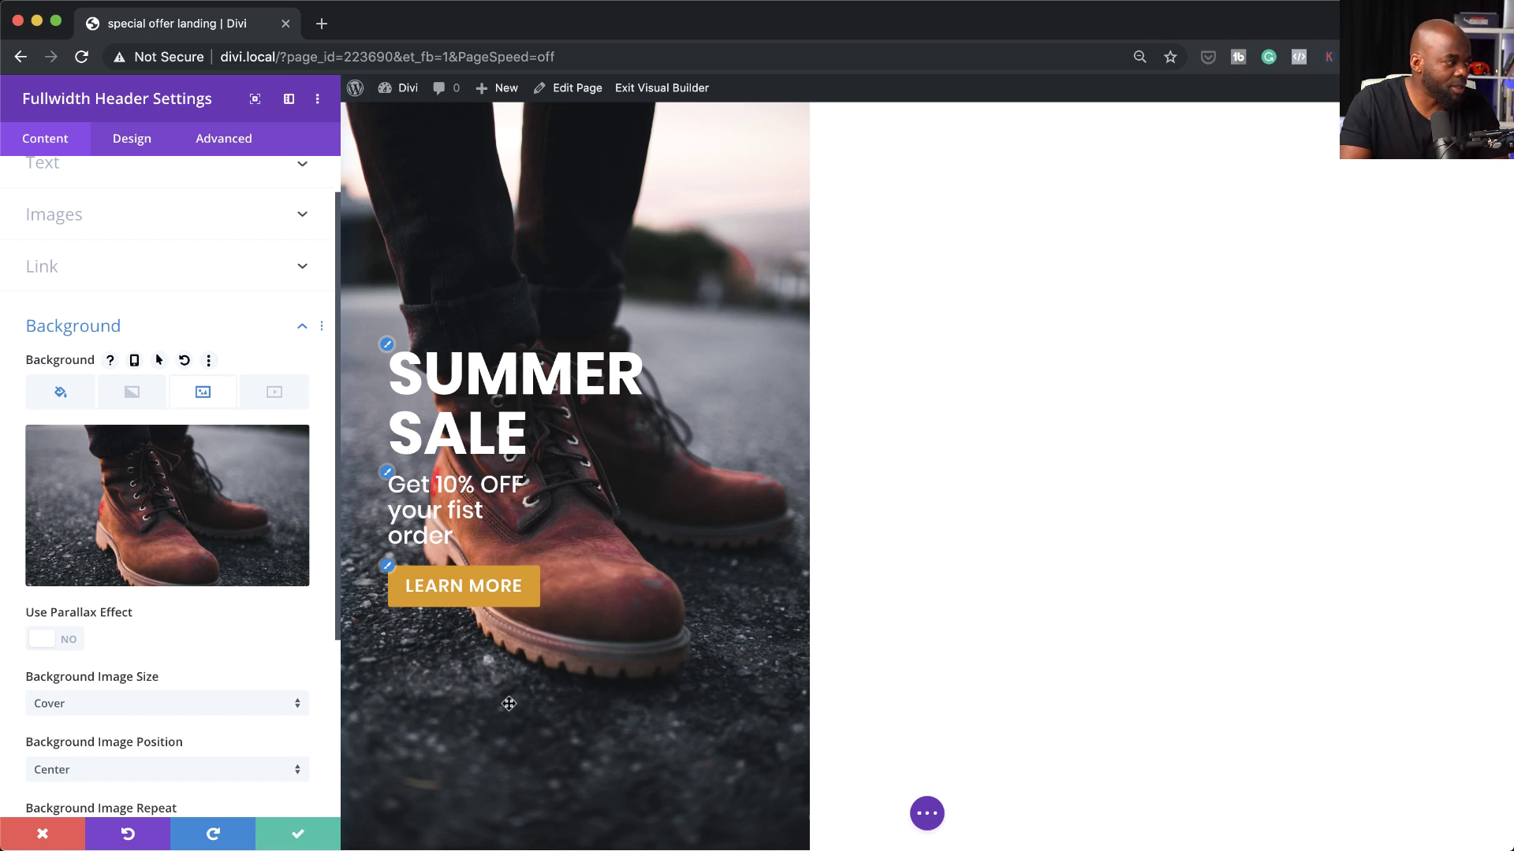
pyautogui.click(298, 834)
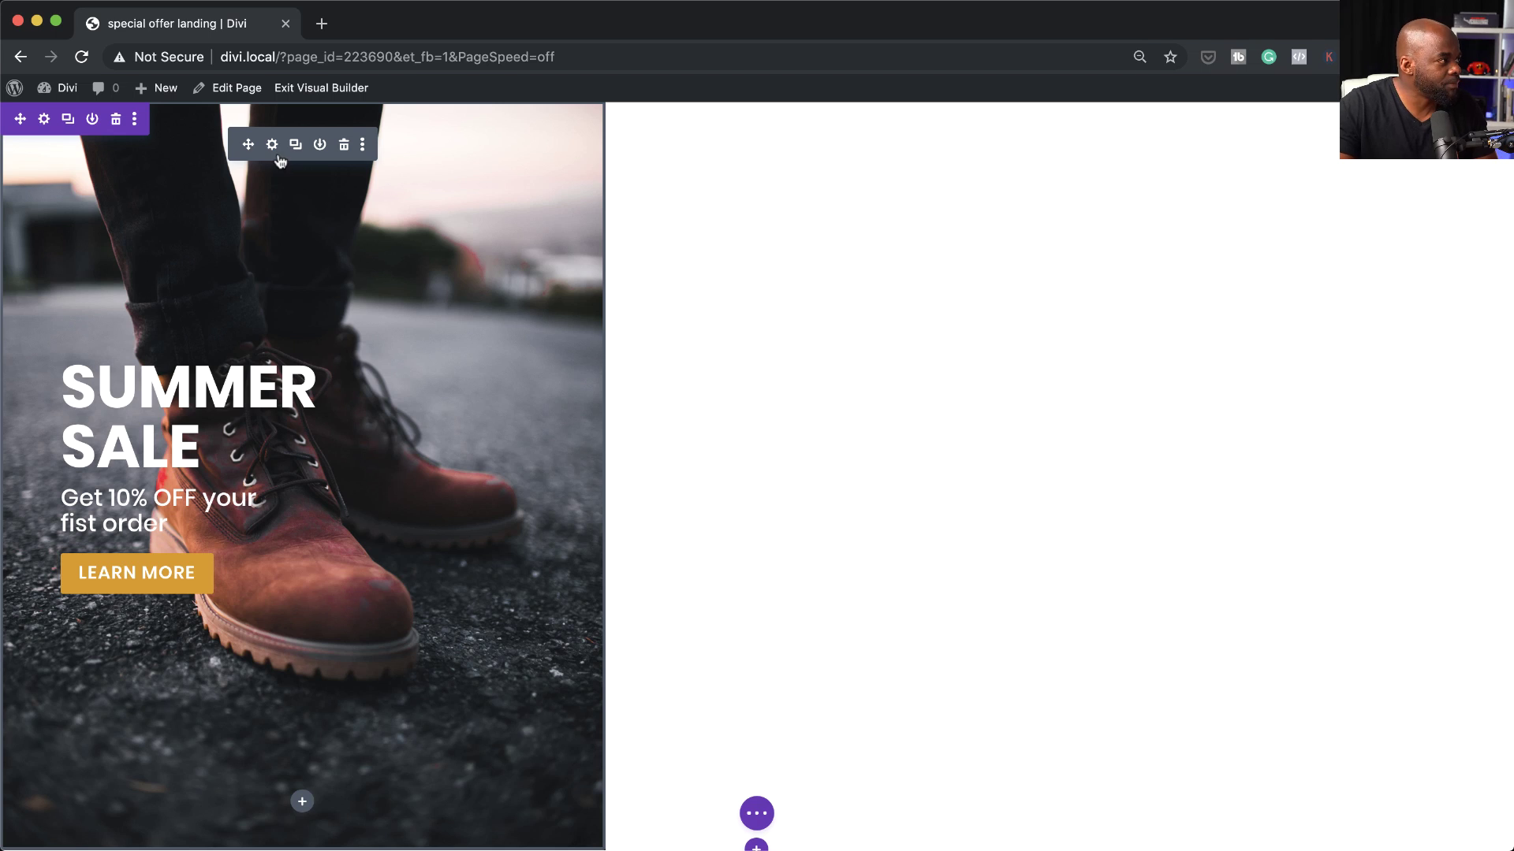
# Reopen the fullwidth header settings and set the background image blend to Multiply.
pyautogui.click(272, 145)
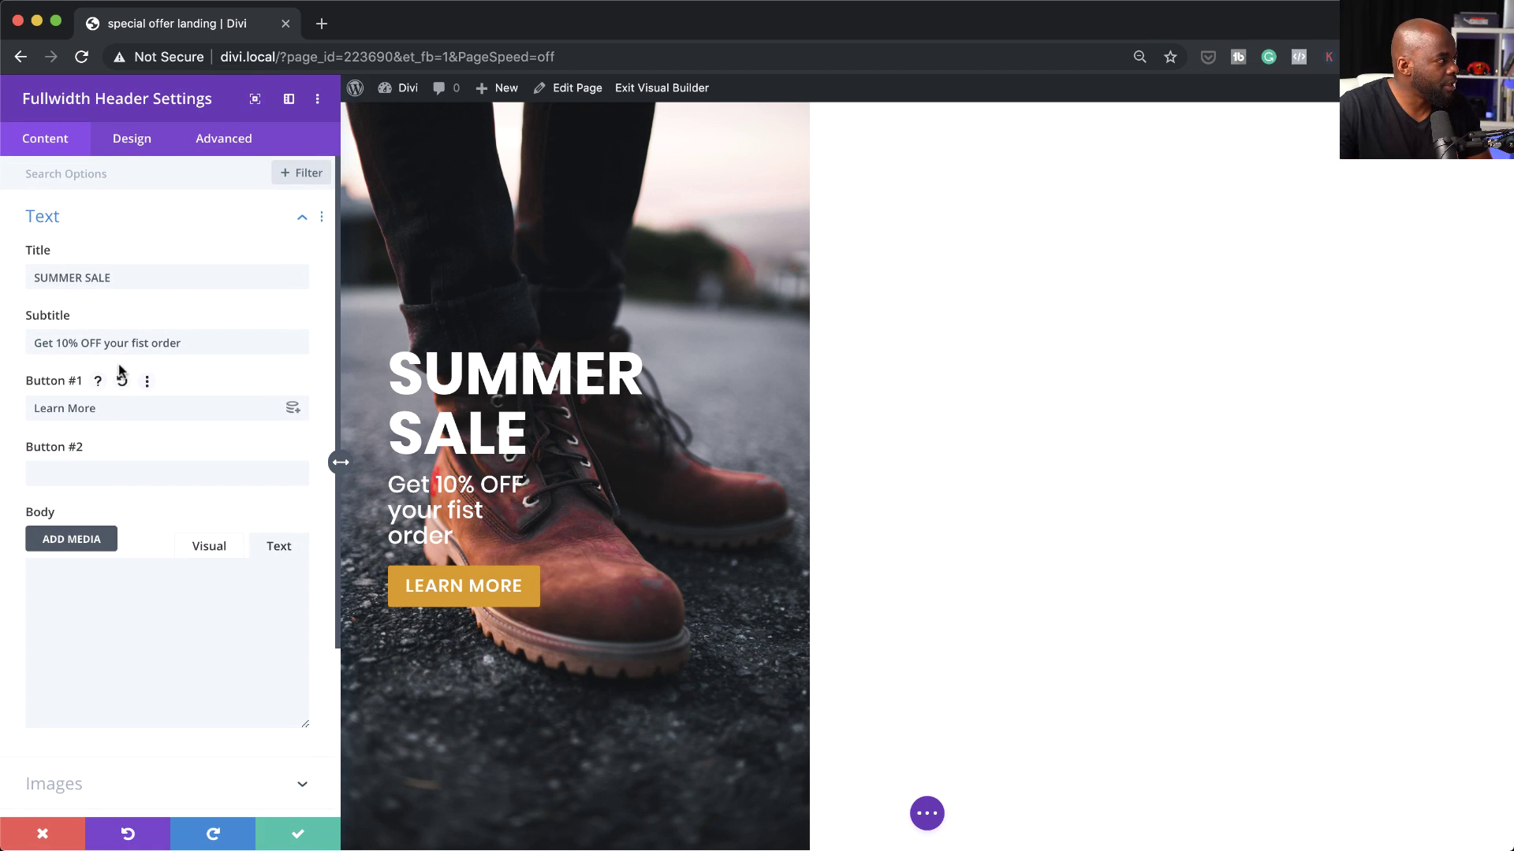
pyautogui.scroll(-1, 131, 620)
pyautogui.scroll(-3, 131, 620)
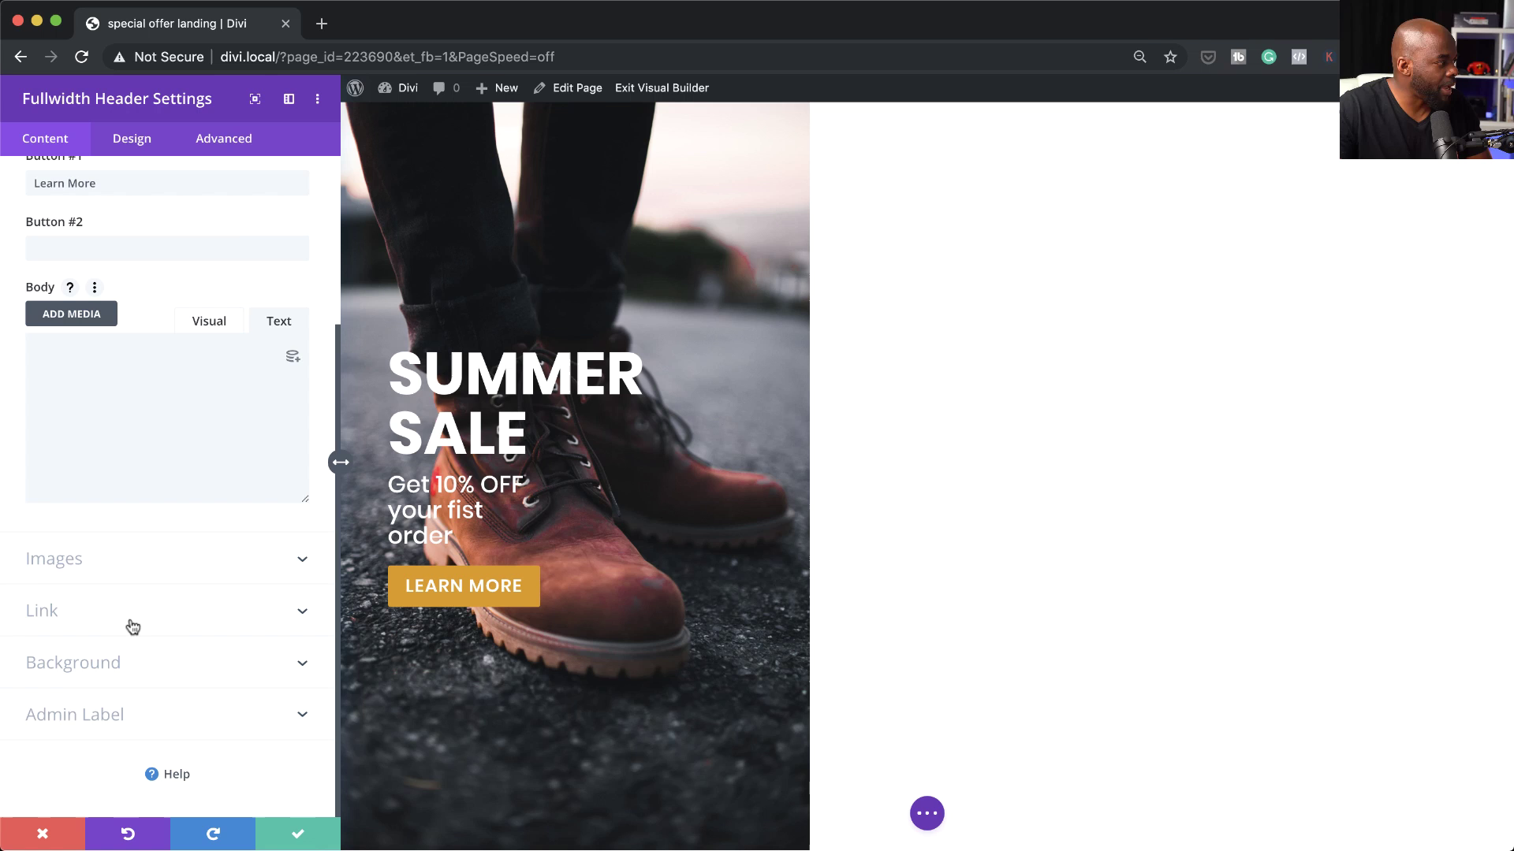
pyautogui.click(118, 665)
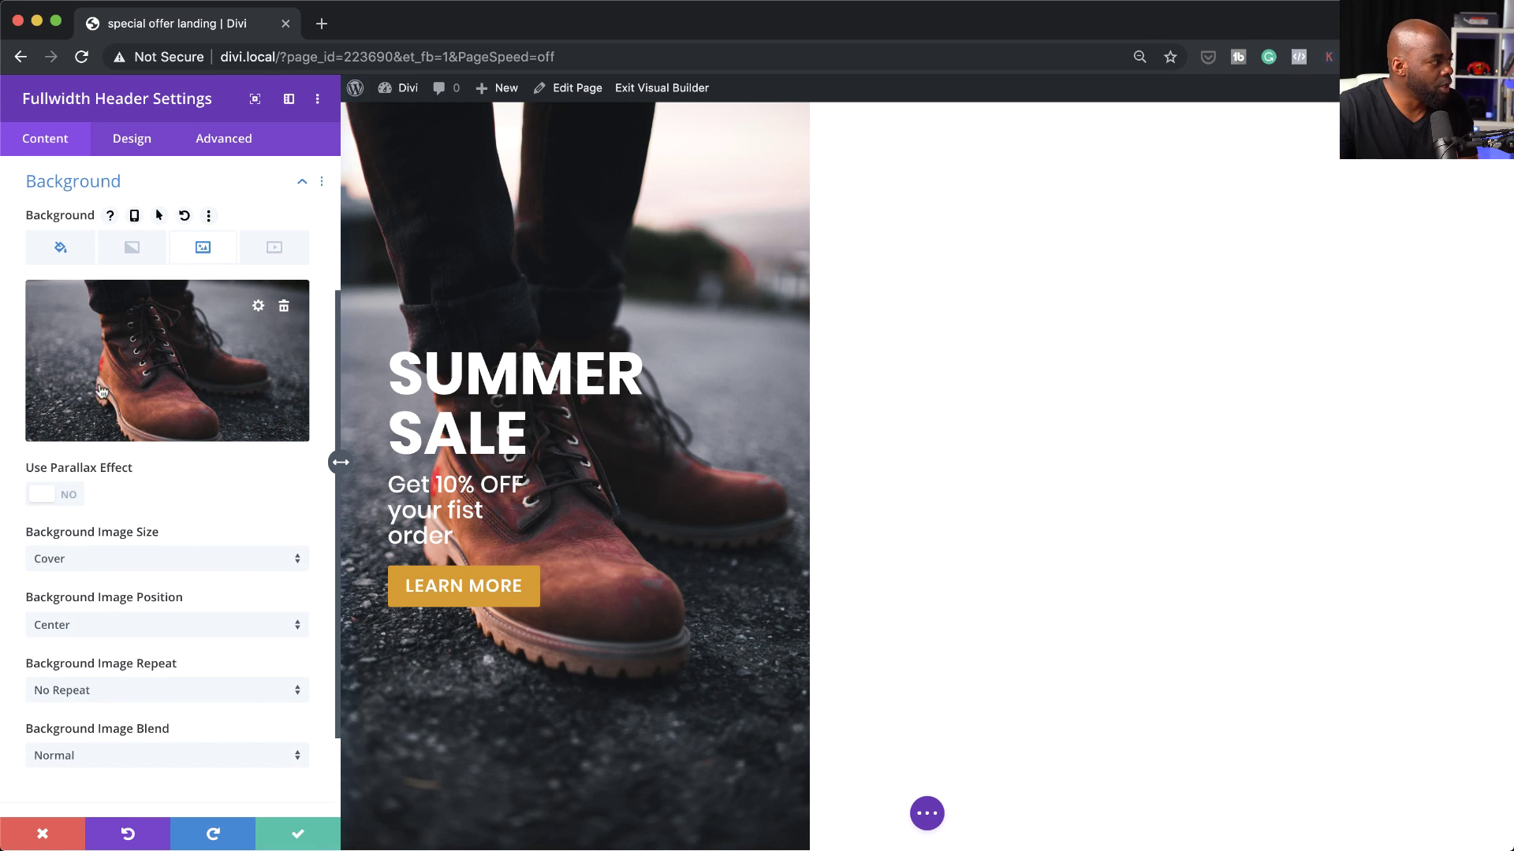
pyautogui.click(61, 248)
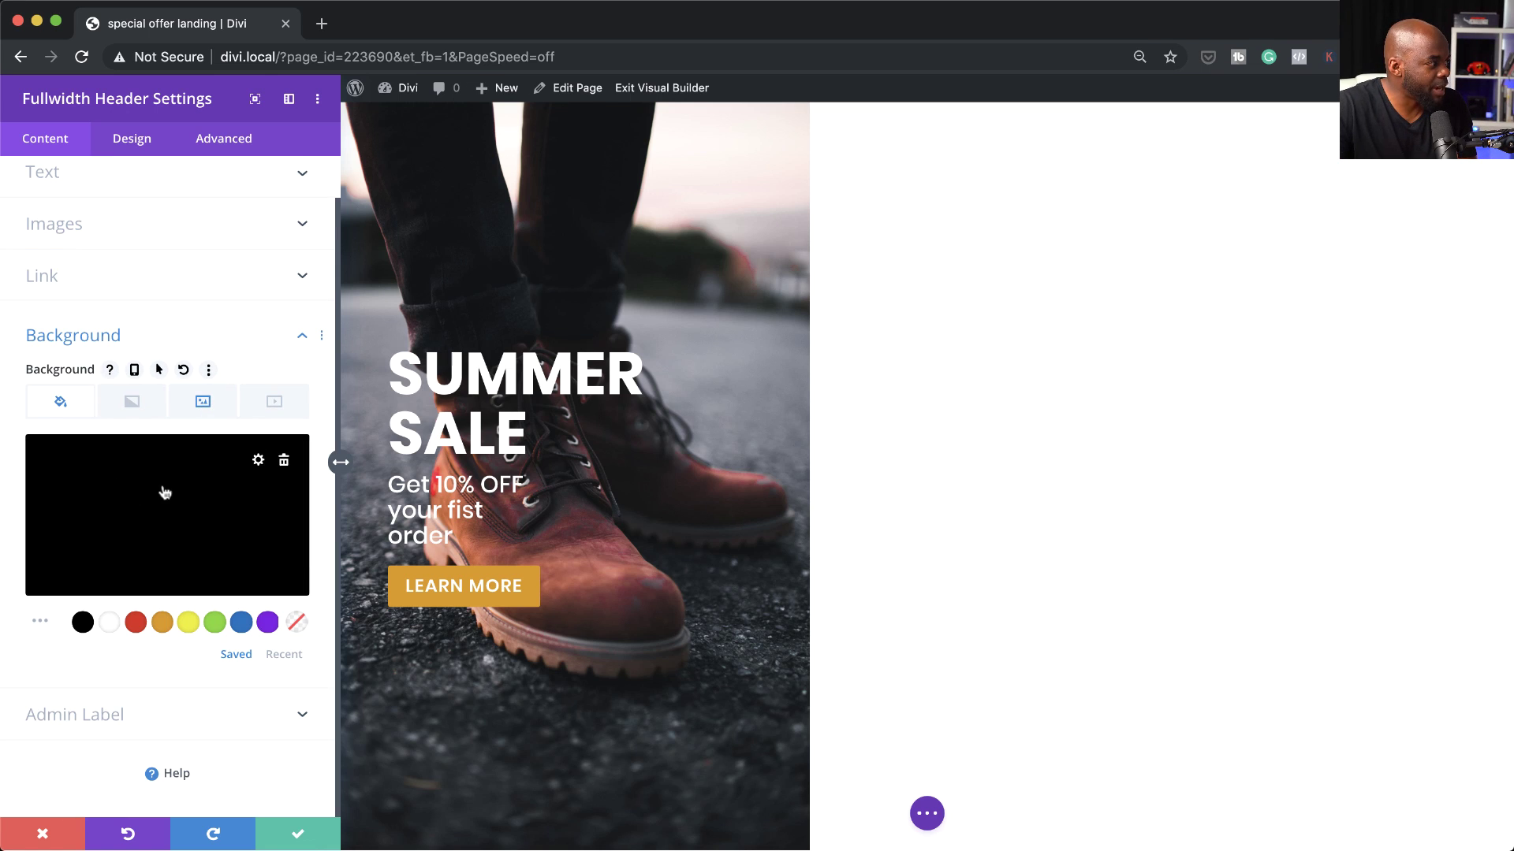
pyautogui.click(201, 403)
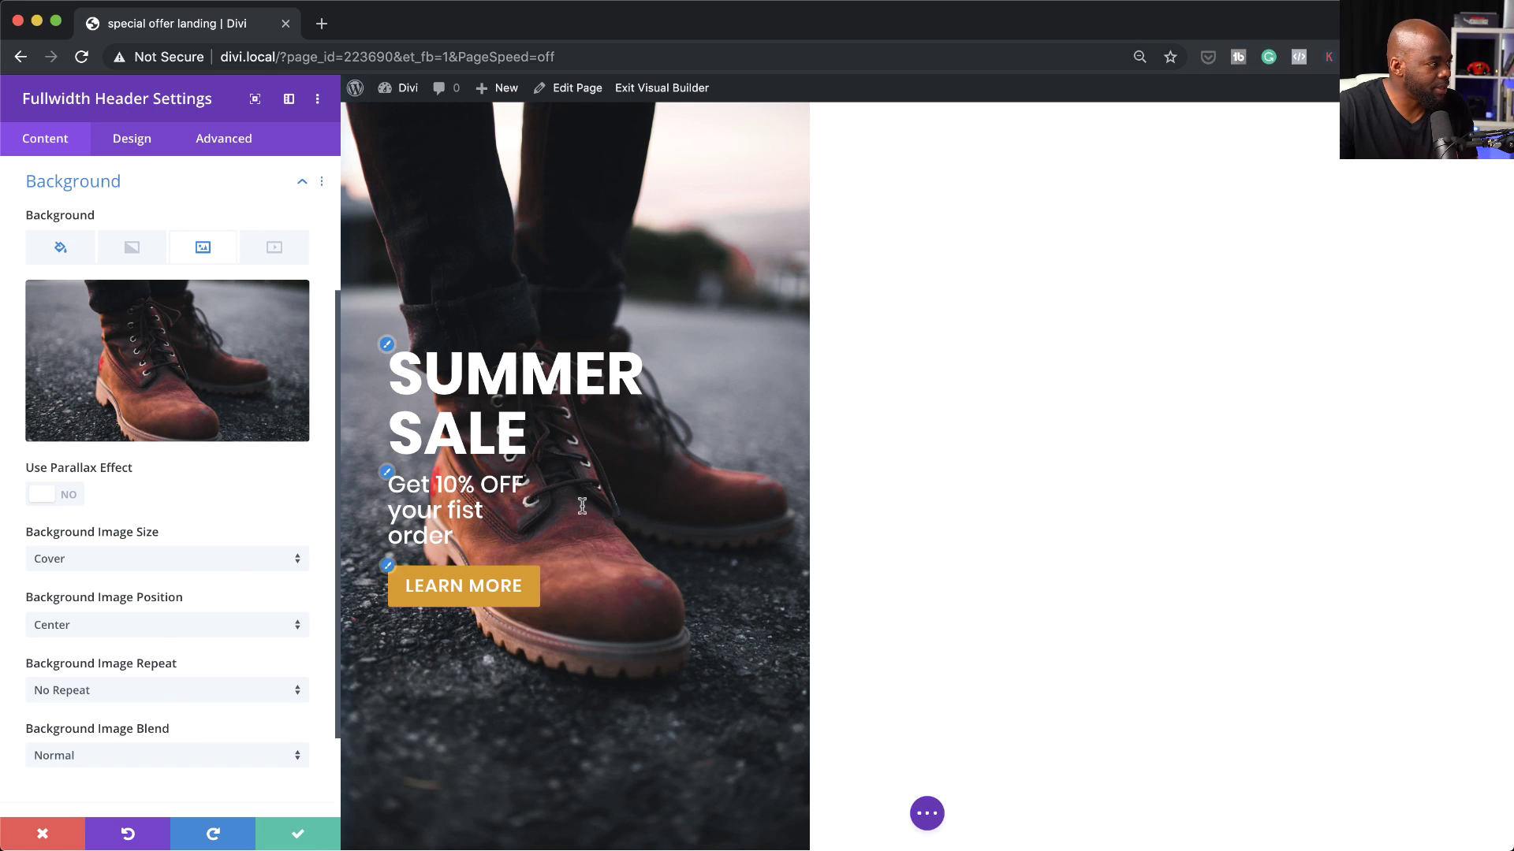
pyautogui.scroll(-3, 173, 651)
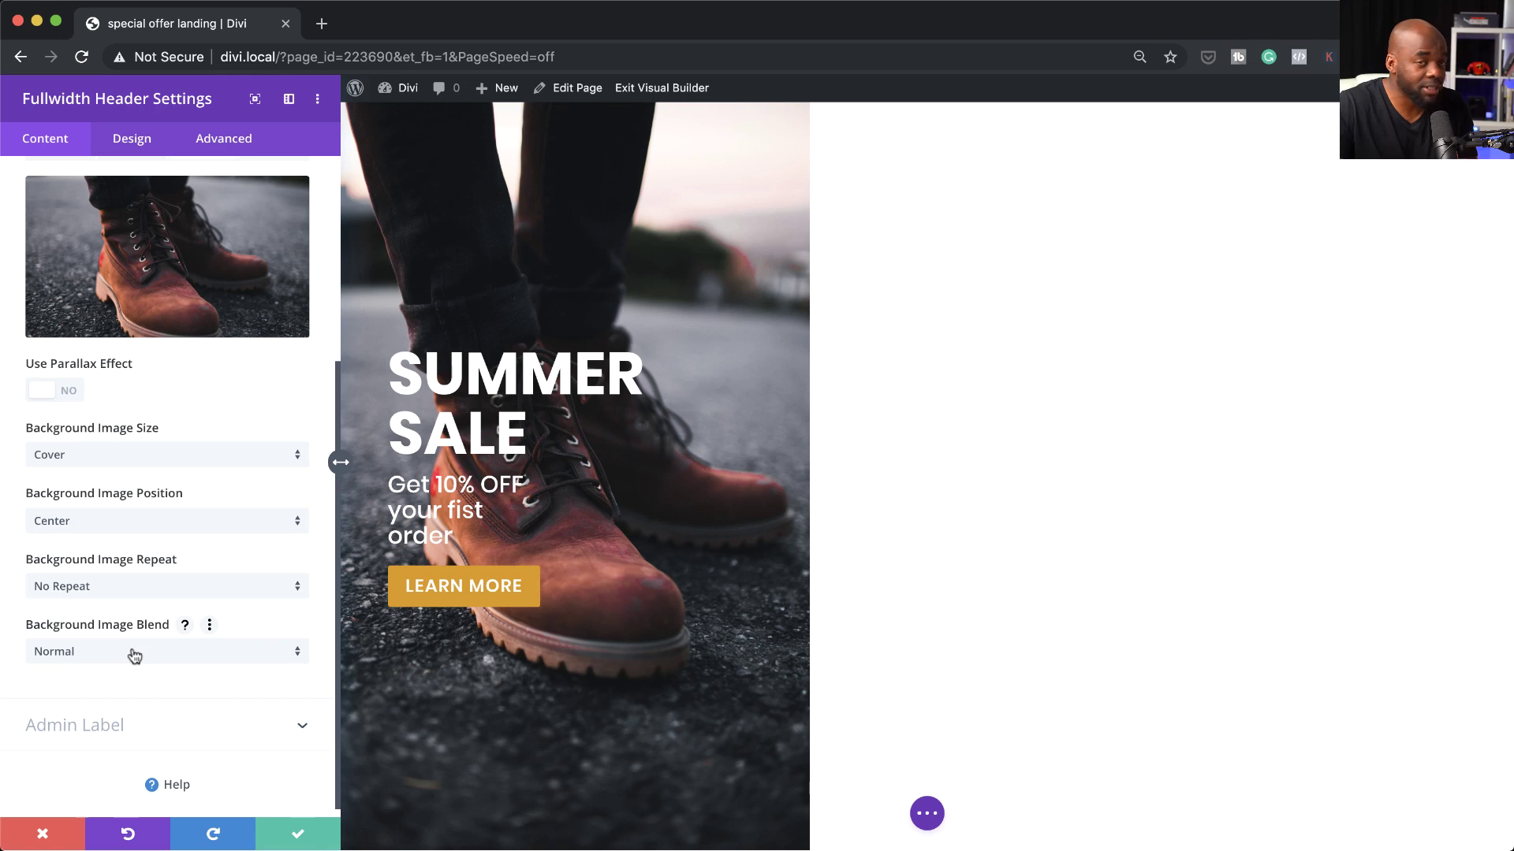
pyautogui.click(134, 655)
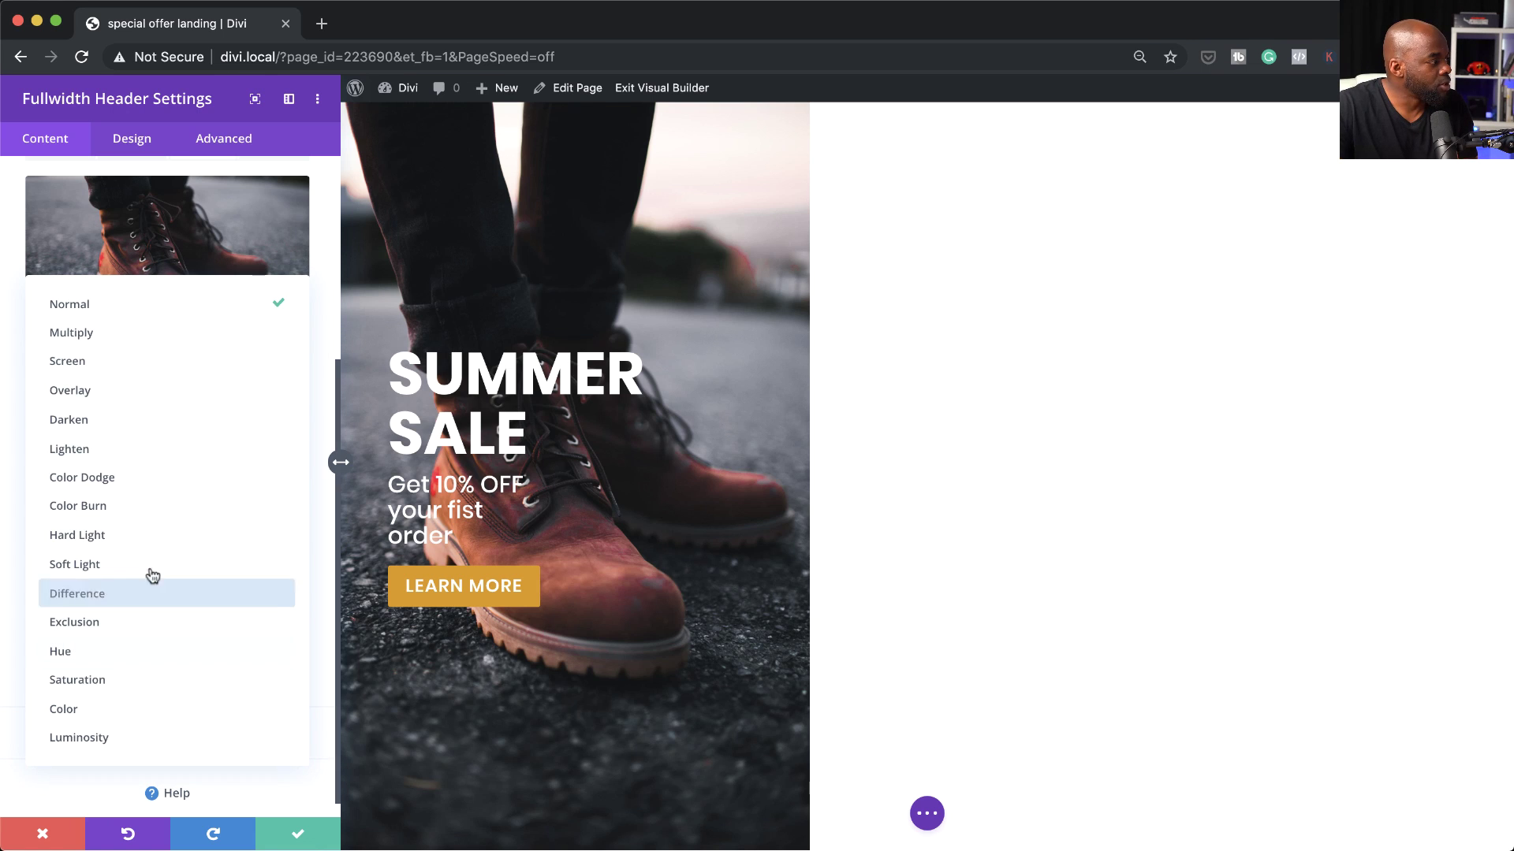
pyautogui.click(170, 341)
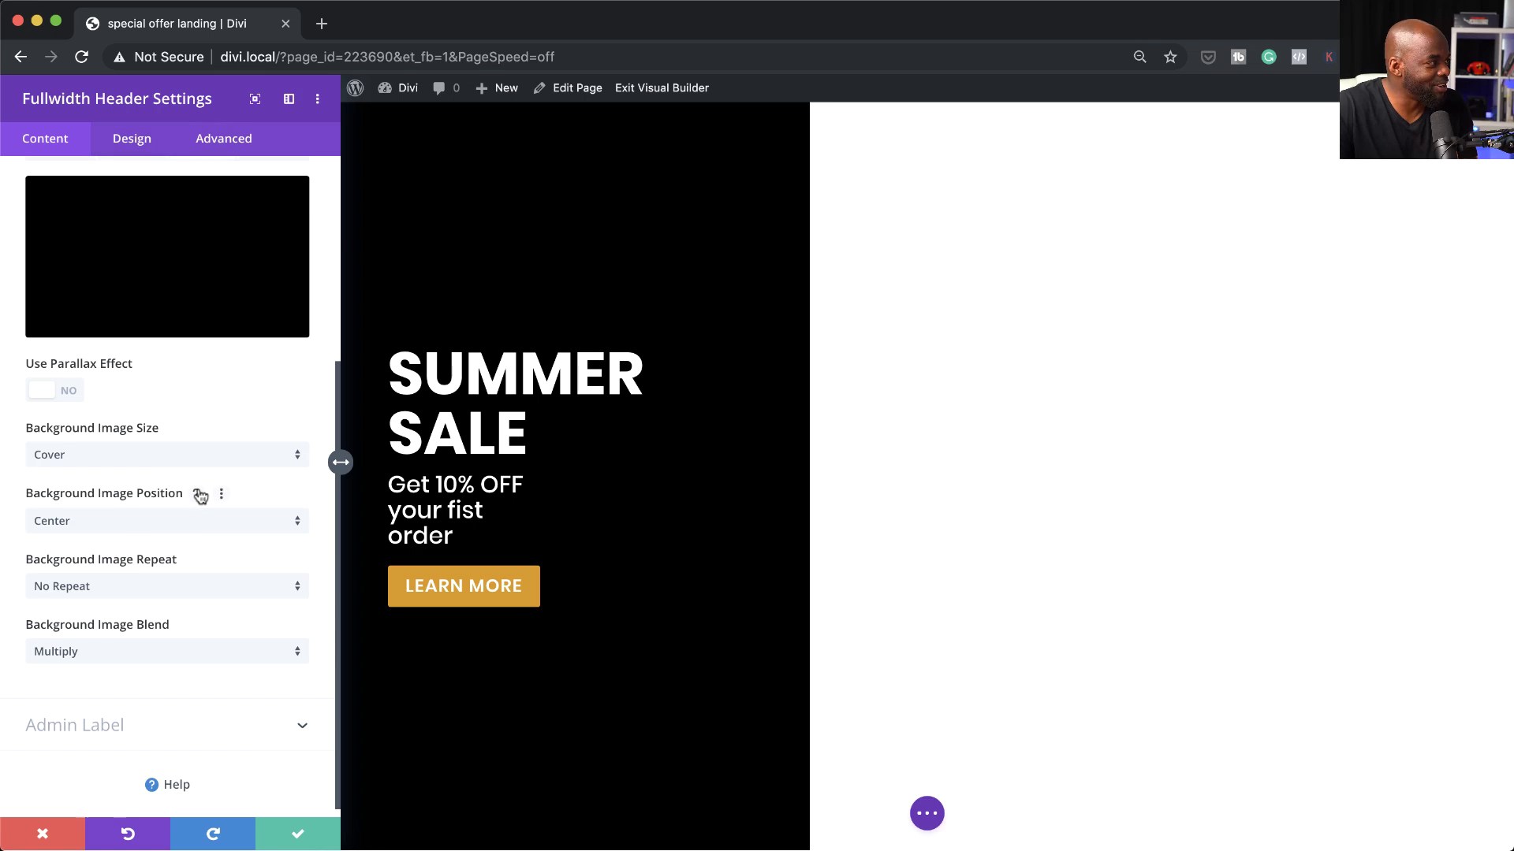
# Lower the opacity of the header's black background color to rgba(0,0,0,0.6) and save the header settings.
pyautogui.scroll(3, 197, 493)
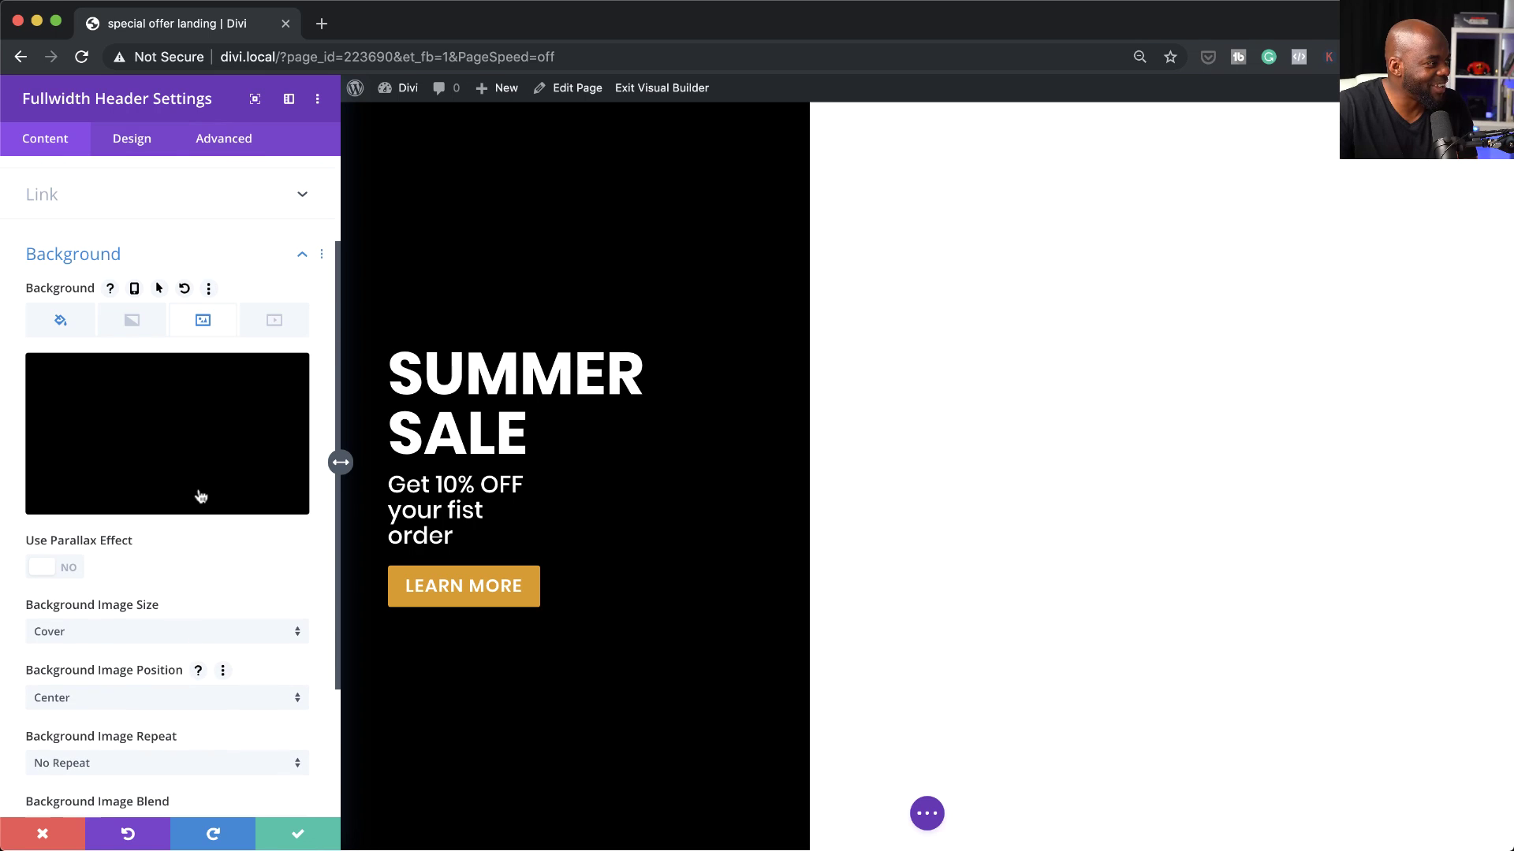
pyautogui.click(76, 325)
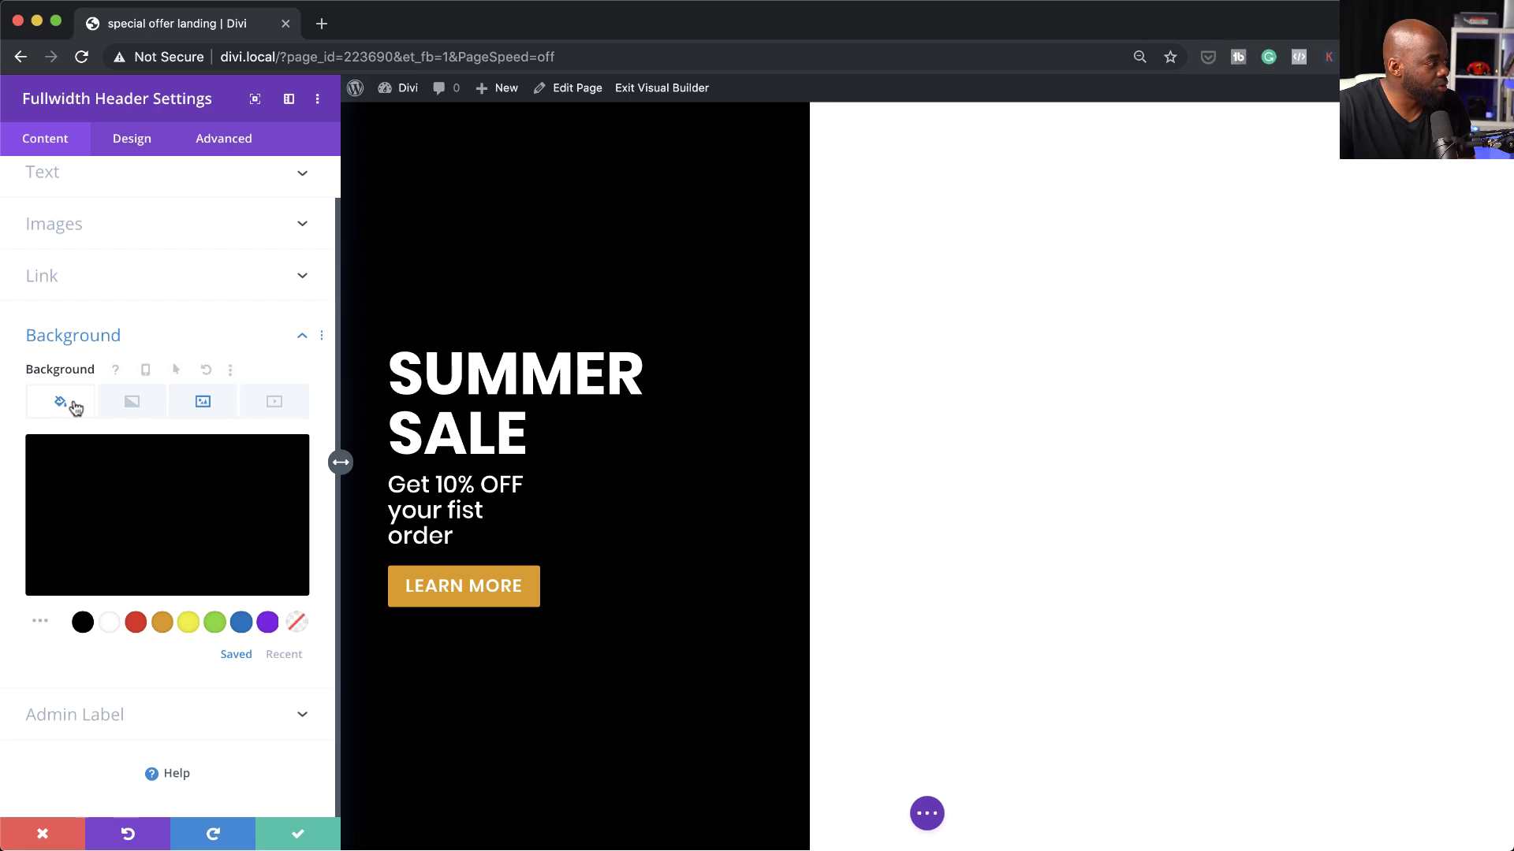
pyautogui.click(199, 482)
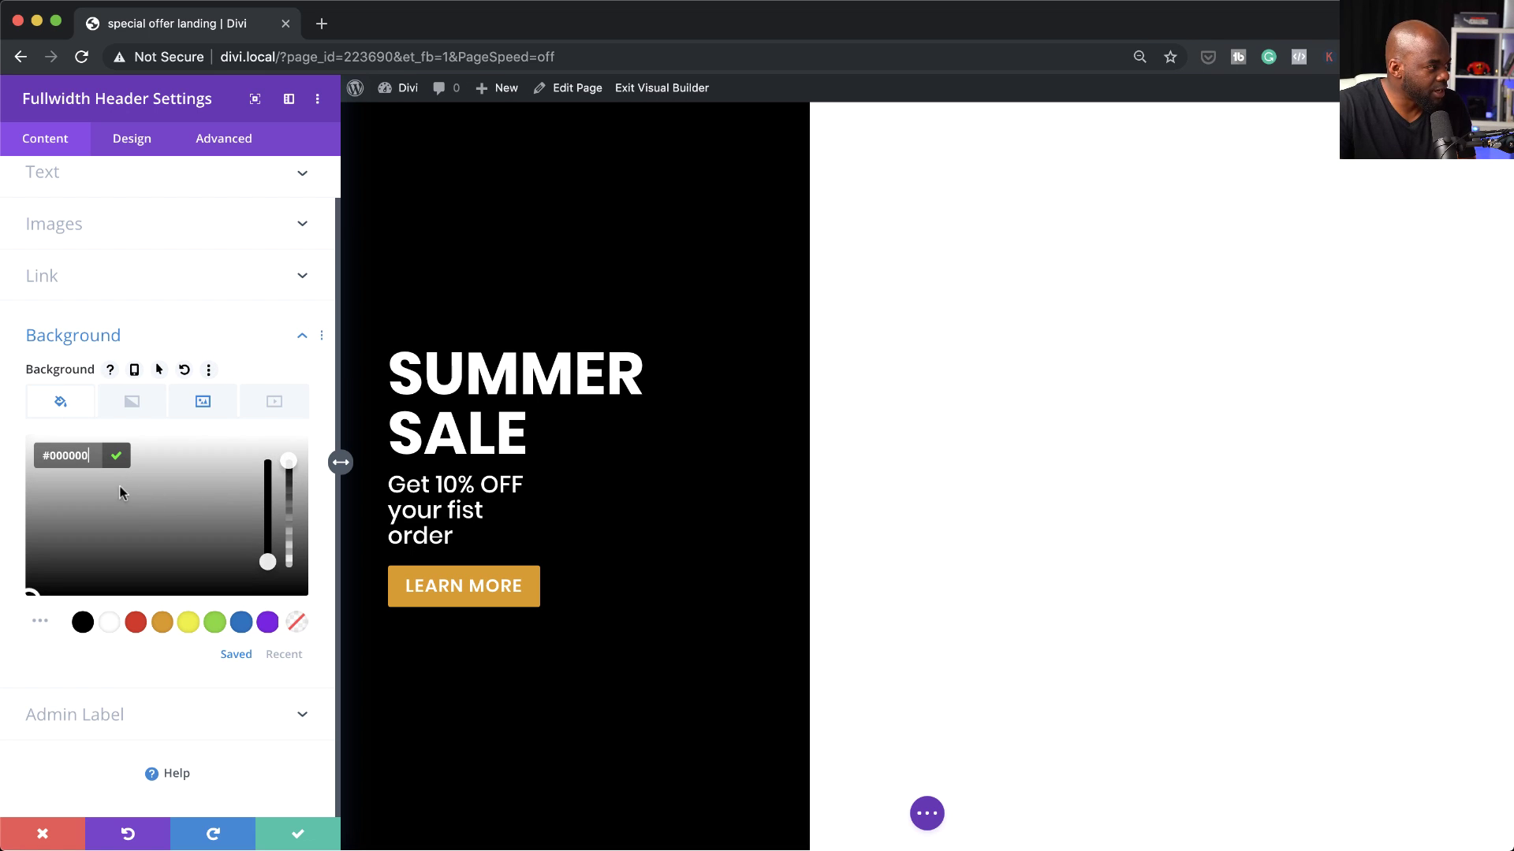
pyautogui.moveTo(288, 462); pyautogui.dragTo(295, 509)
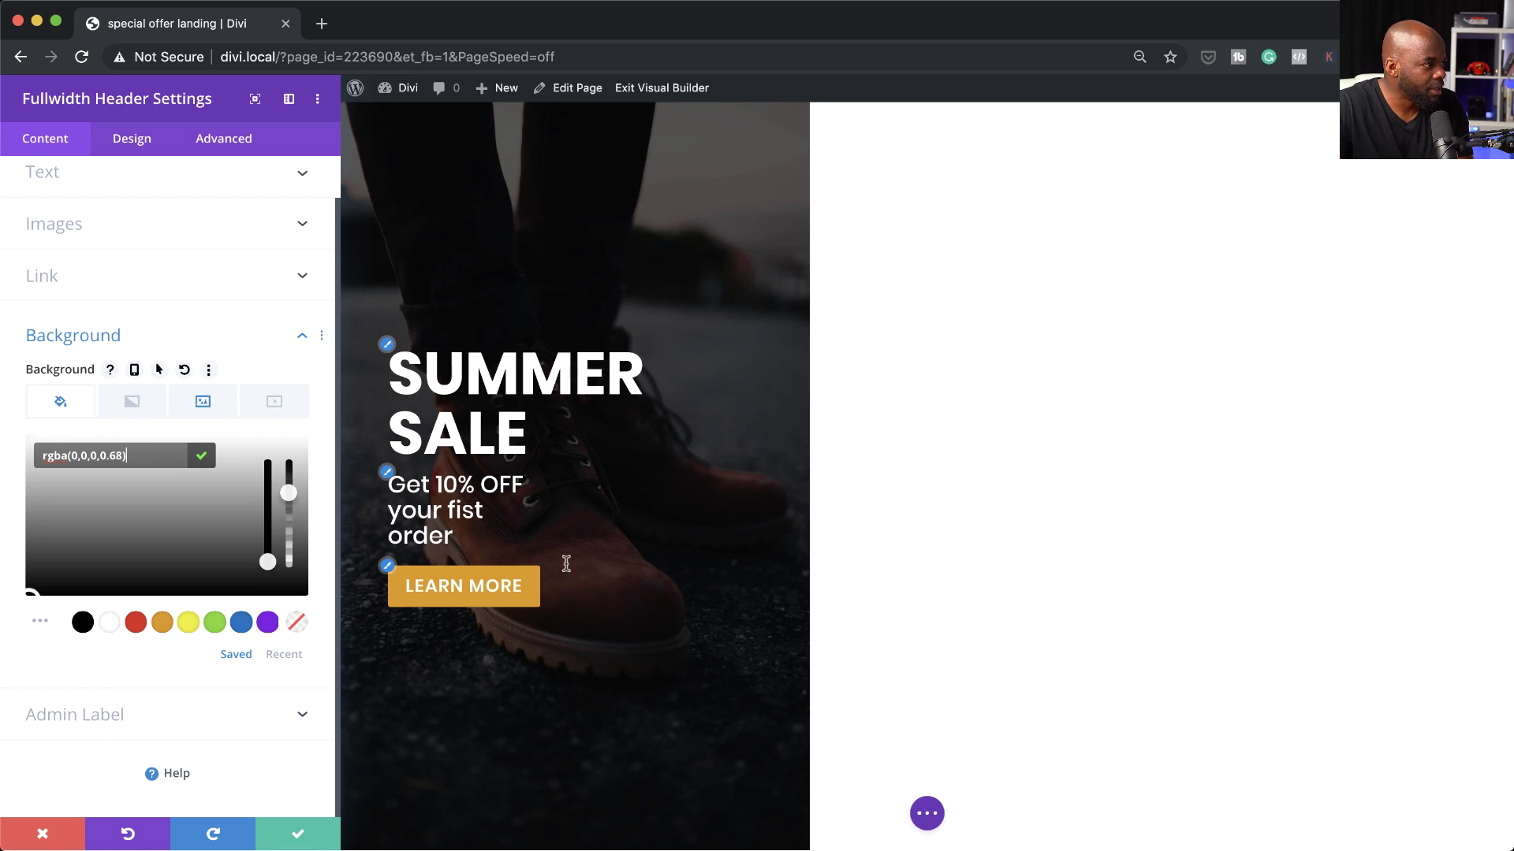
pyautogui.click(288, 489)
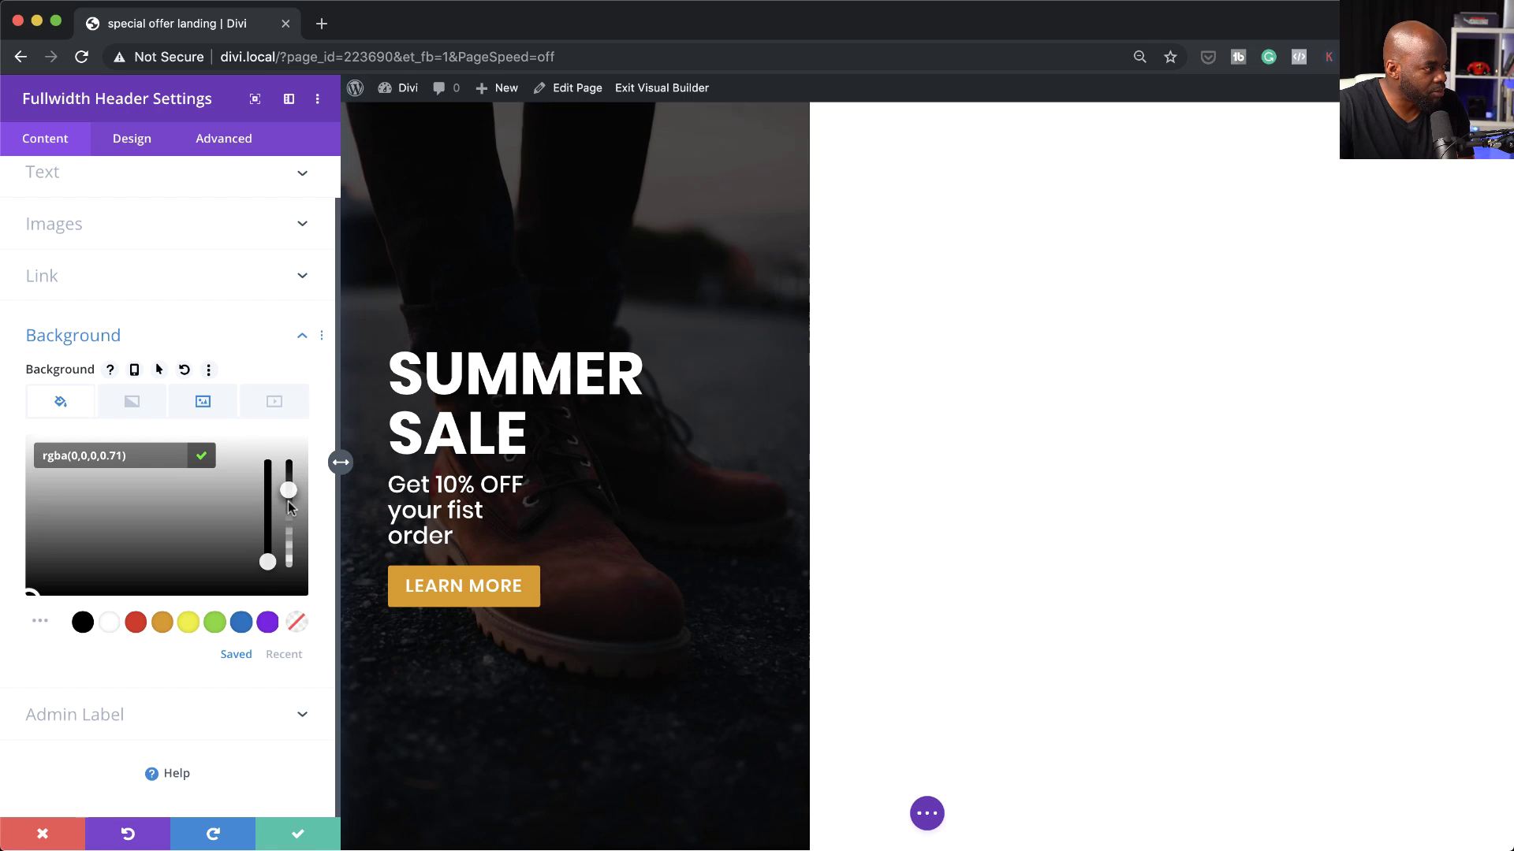
pyautogui.moveTo(290, 508); pyautogui.dragTo(292, 516)
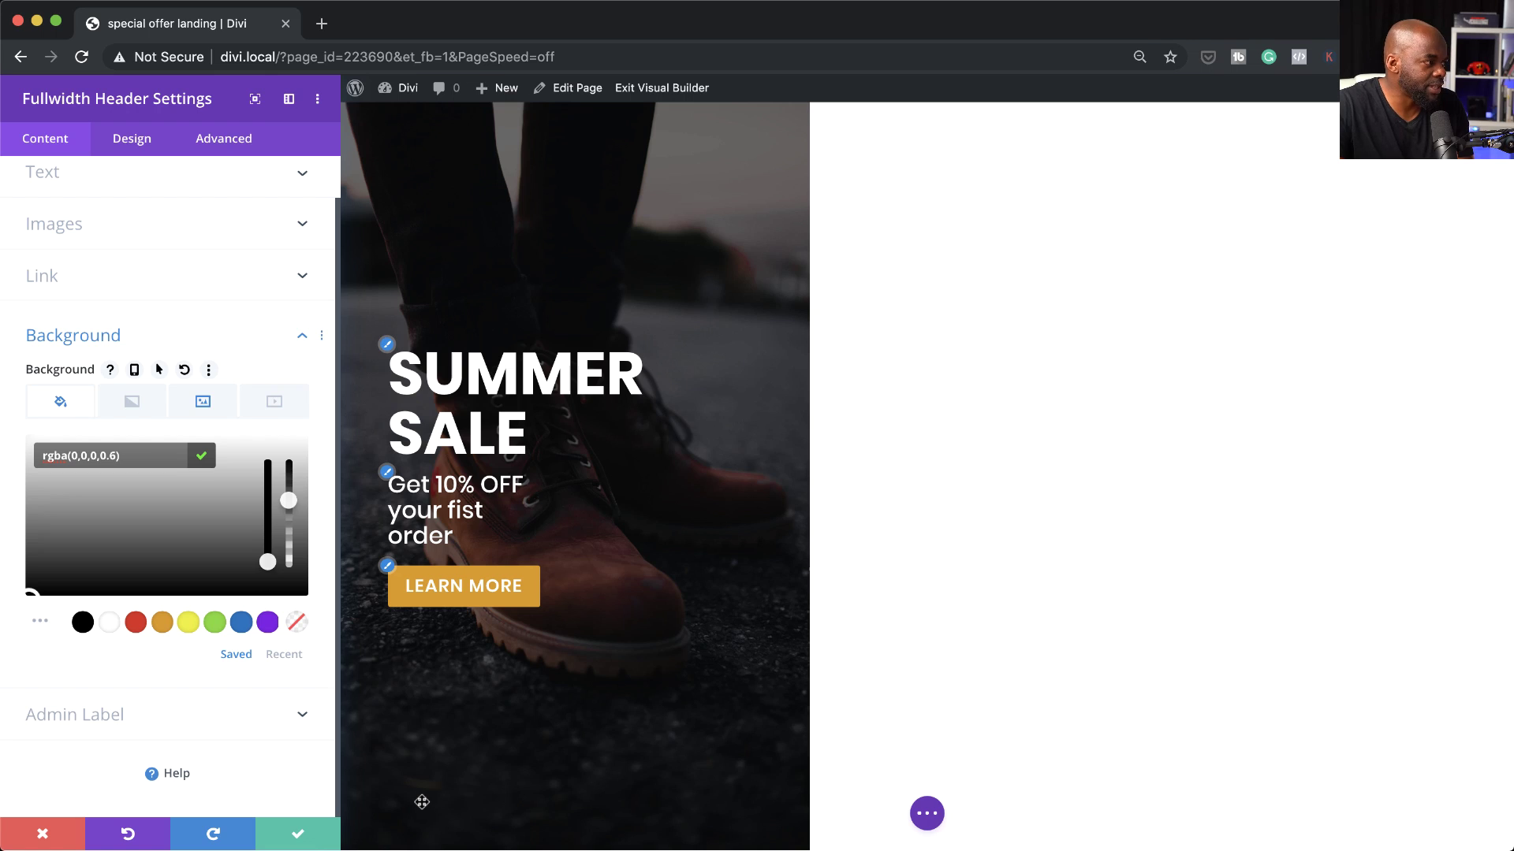
pyautogui.click(302, 837)
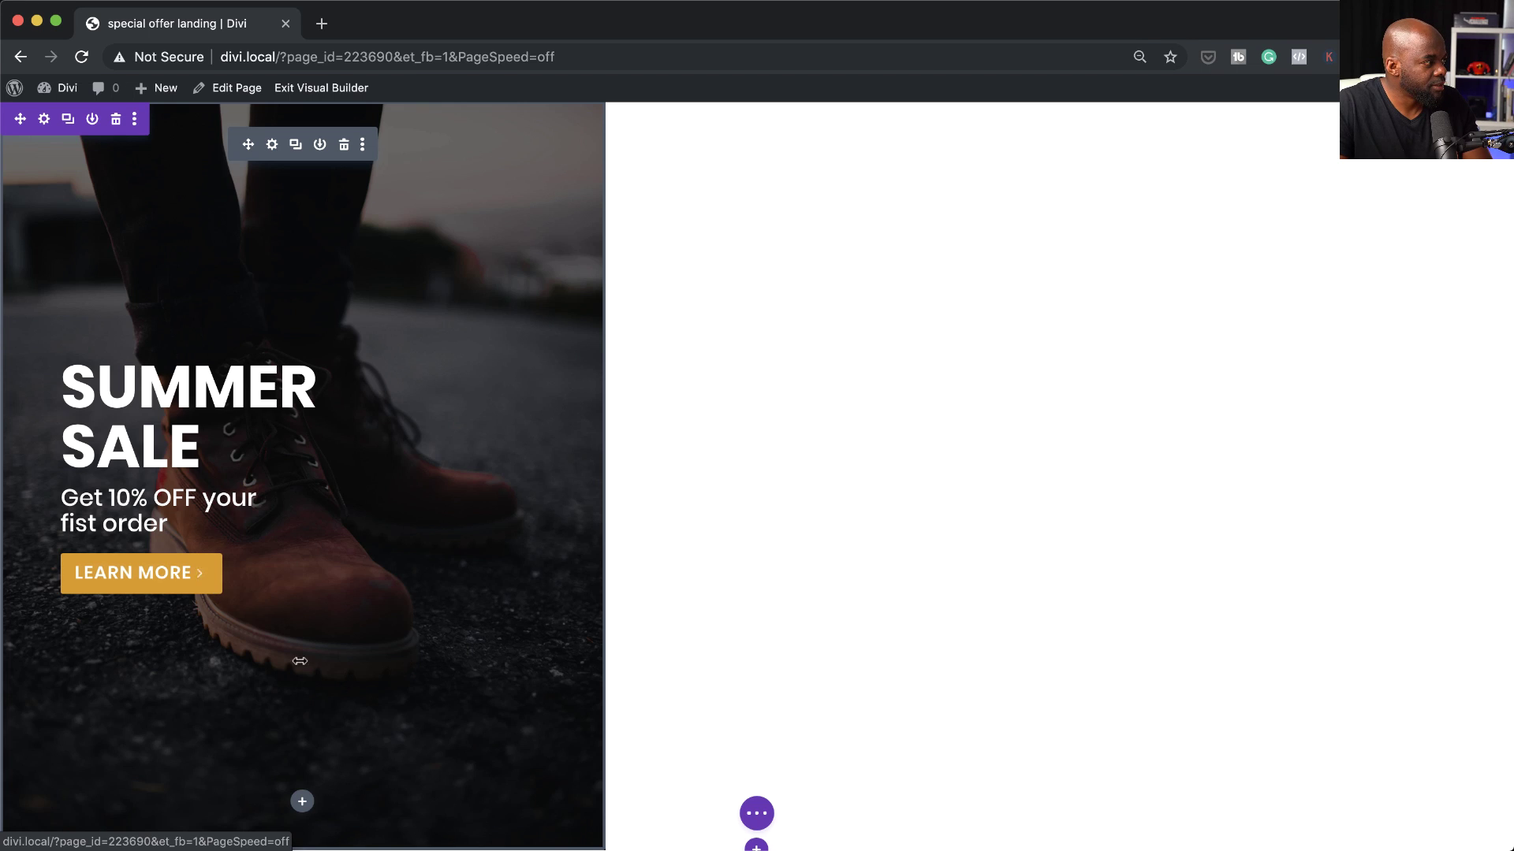
# Preview the landing page in tablet view and return to desktop view.
pyautogui.click(756, 814)
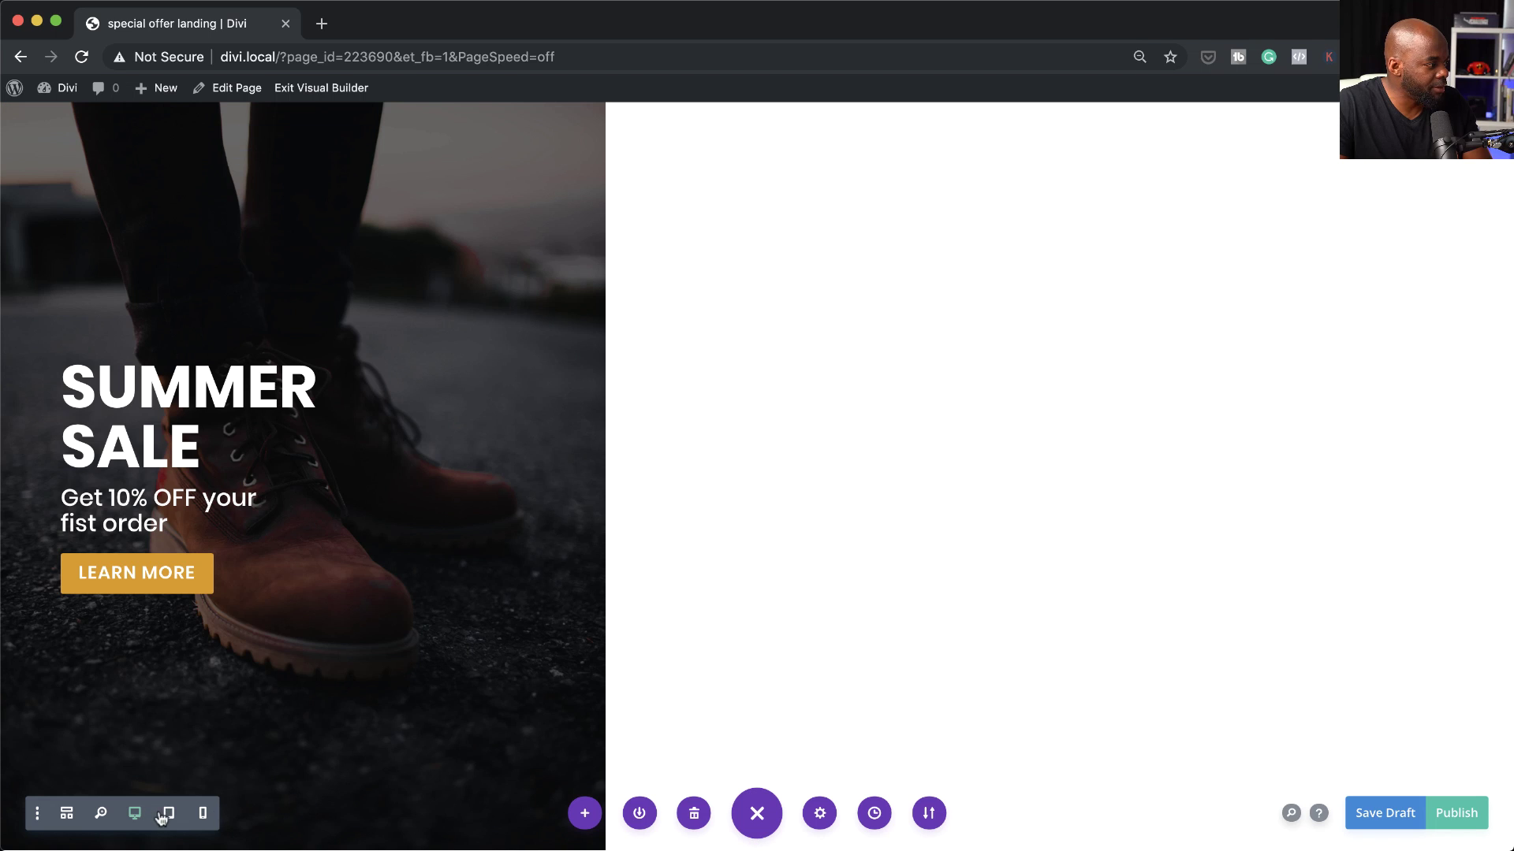
pyautogui.click(169, 816)
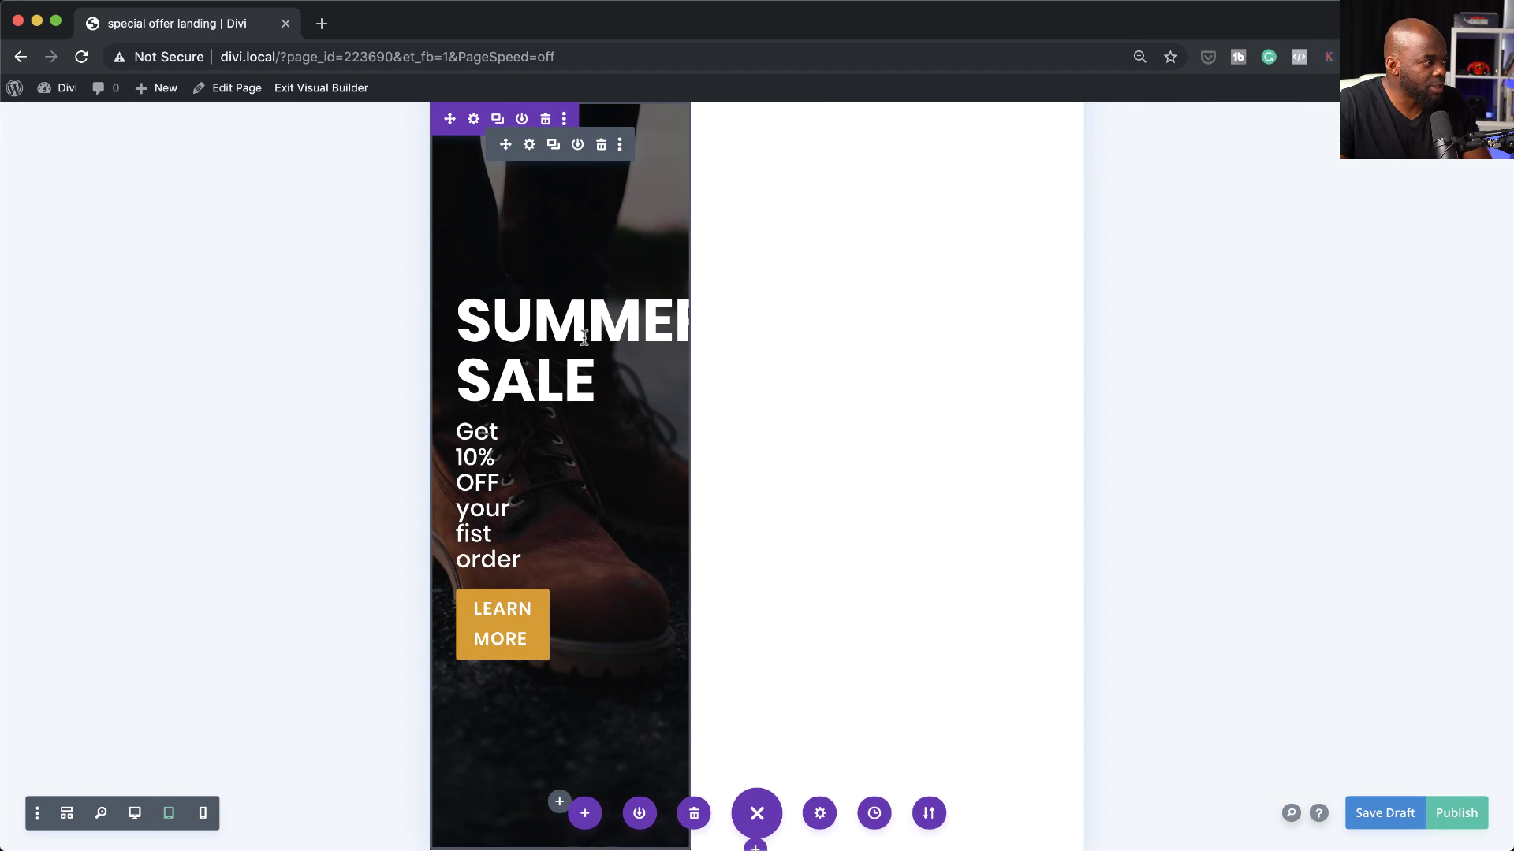
pyautogui.click(135, 814)
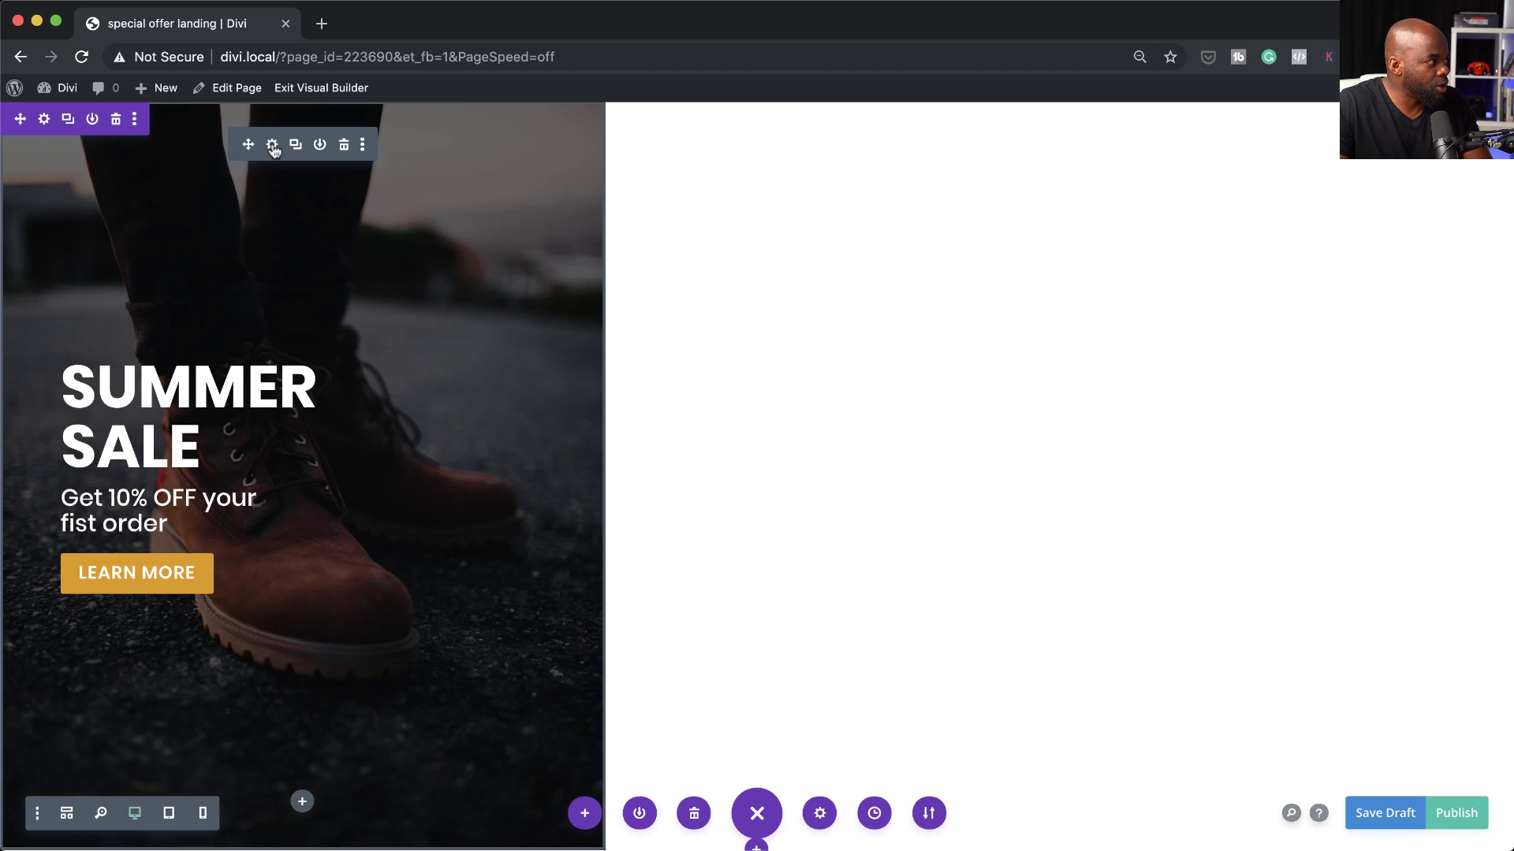
# Reopen the fullwidth header settings and set the title's text size for tablet to 52px.
pyautogui.click(275, 146)
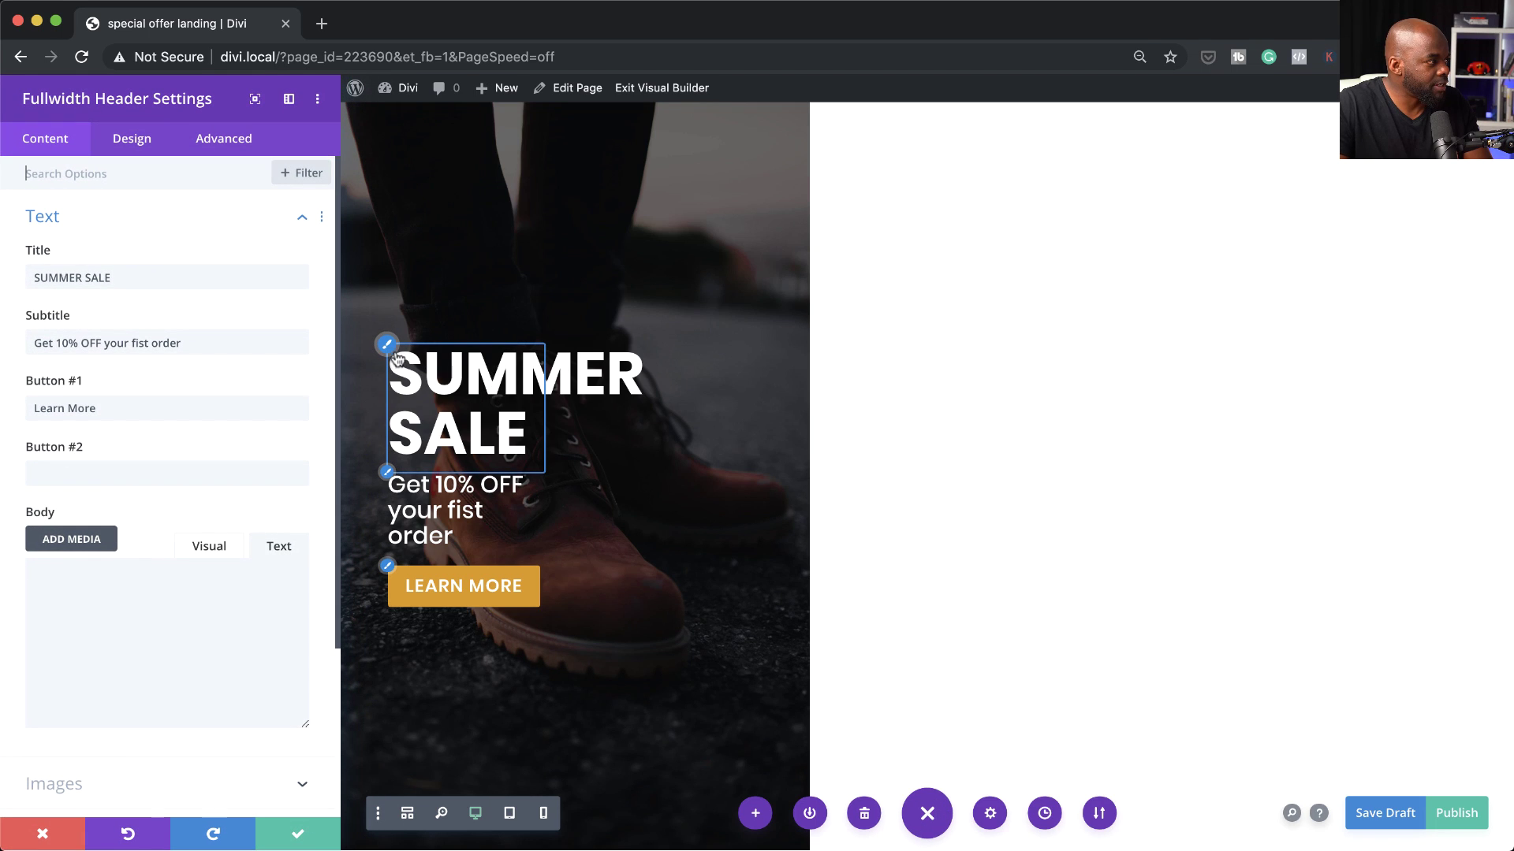
pyautogui.click(387, 345)
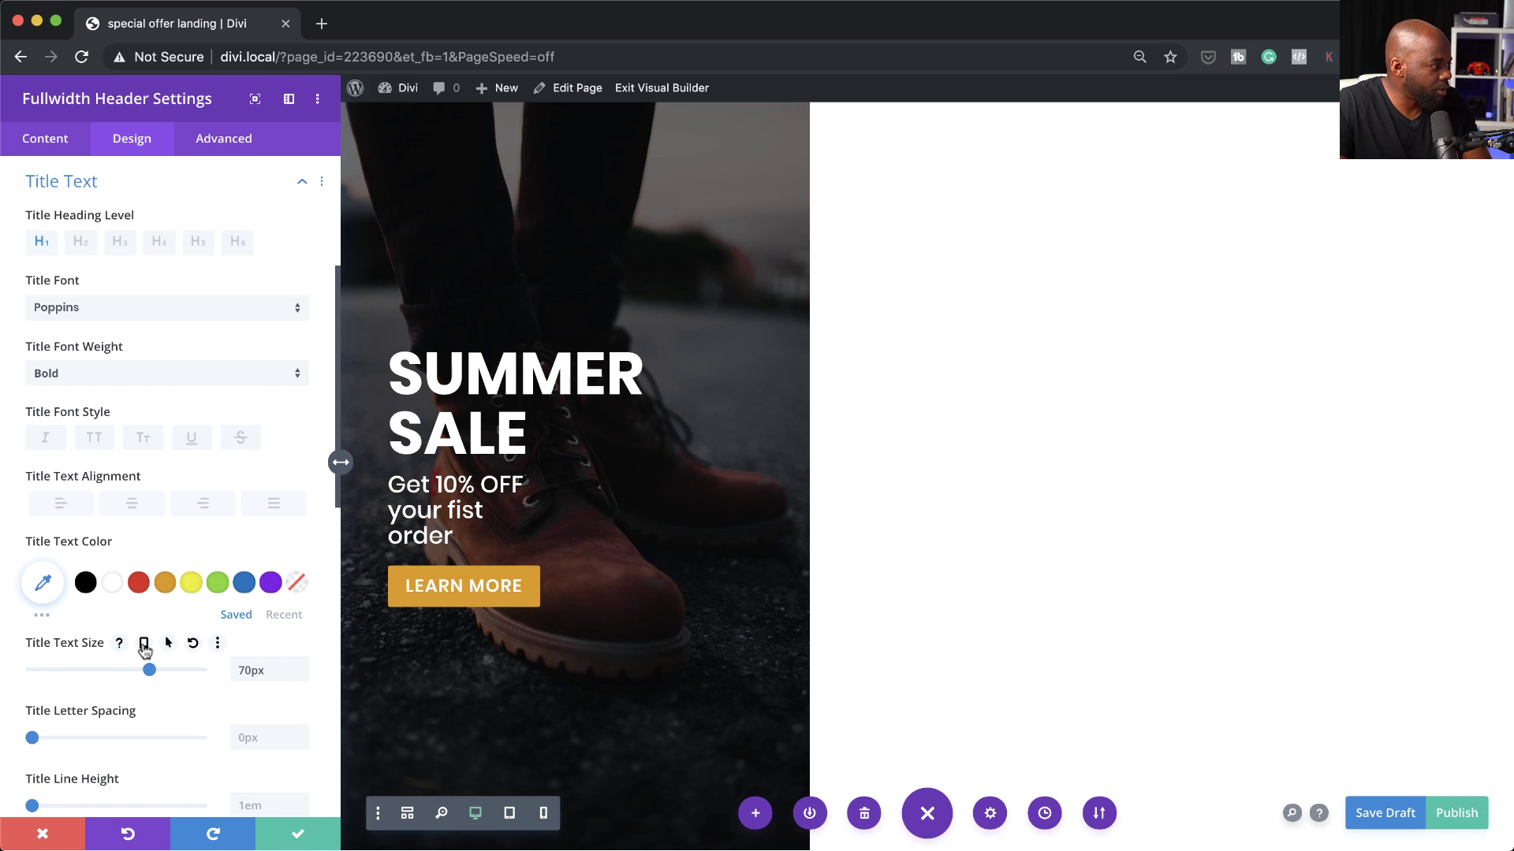
pyautogui.click(143, 643)
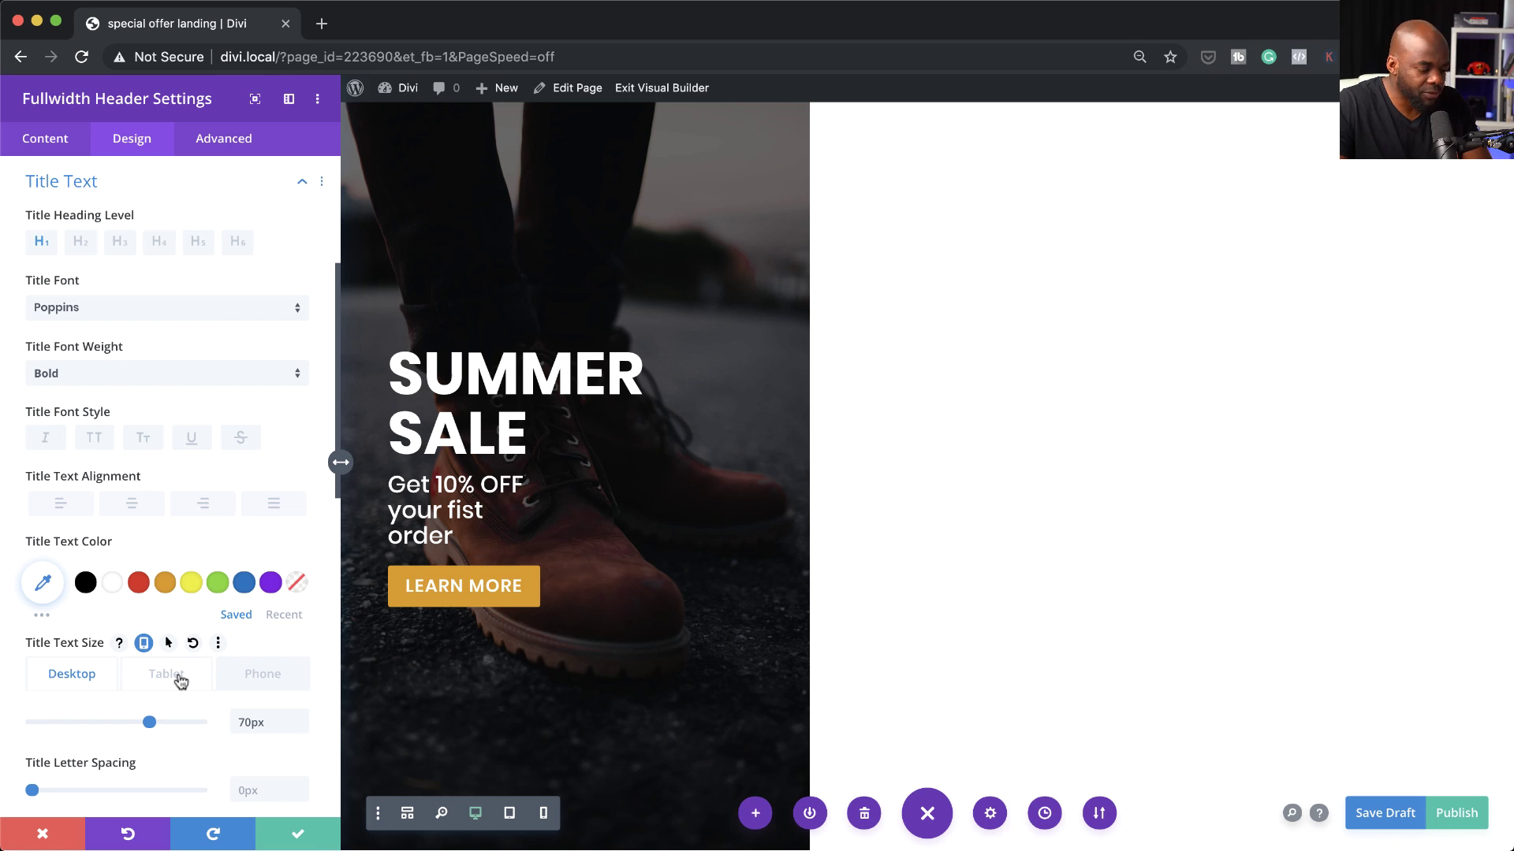
pyautogui.click(166, 674)
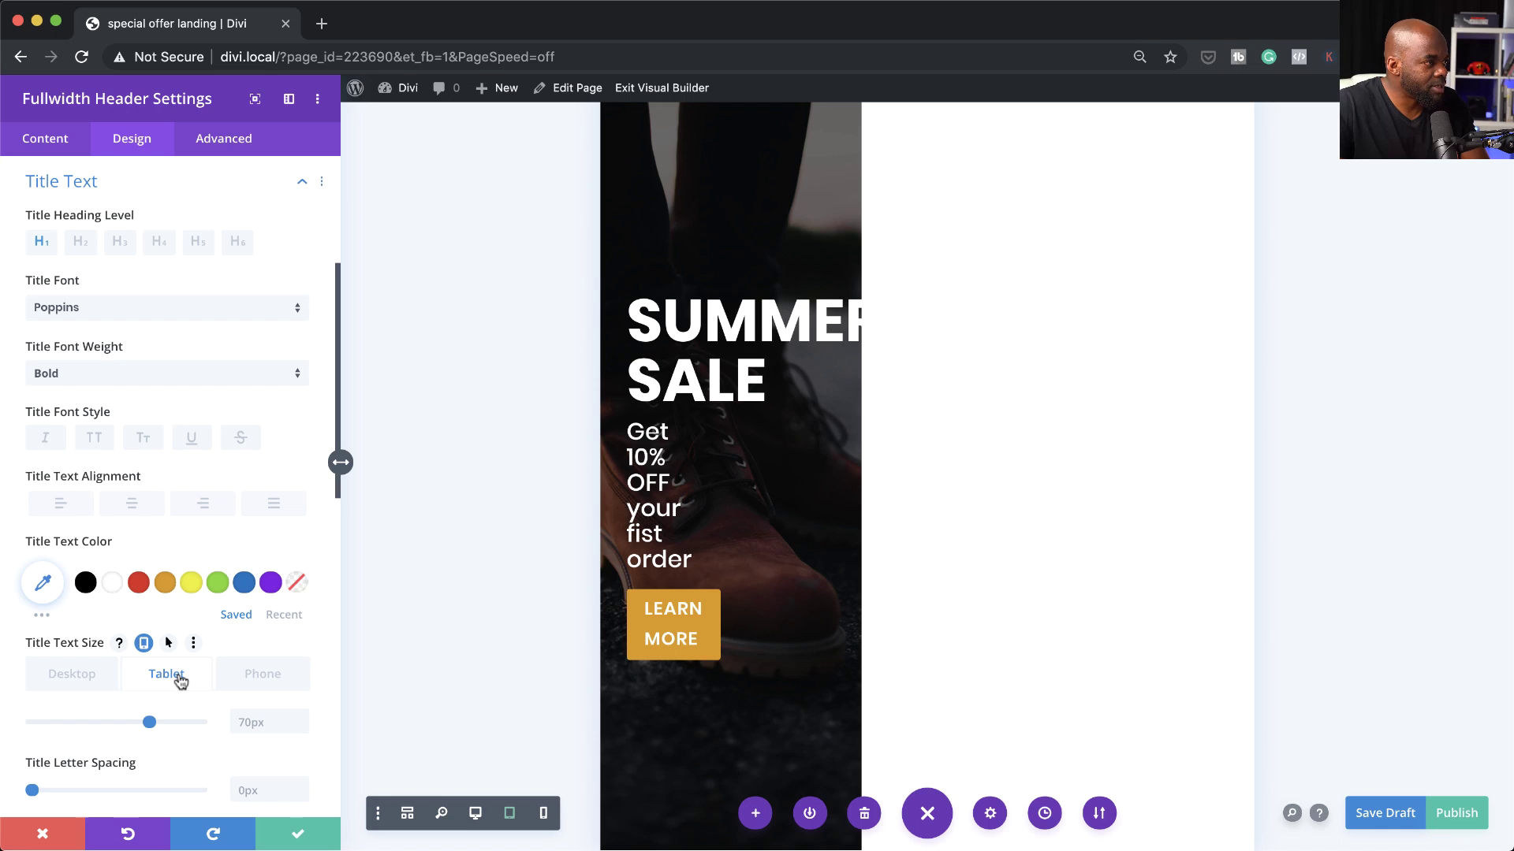
pyautogui.moveTo(146, 725); pyautogui.dragTo(119, 725)
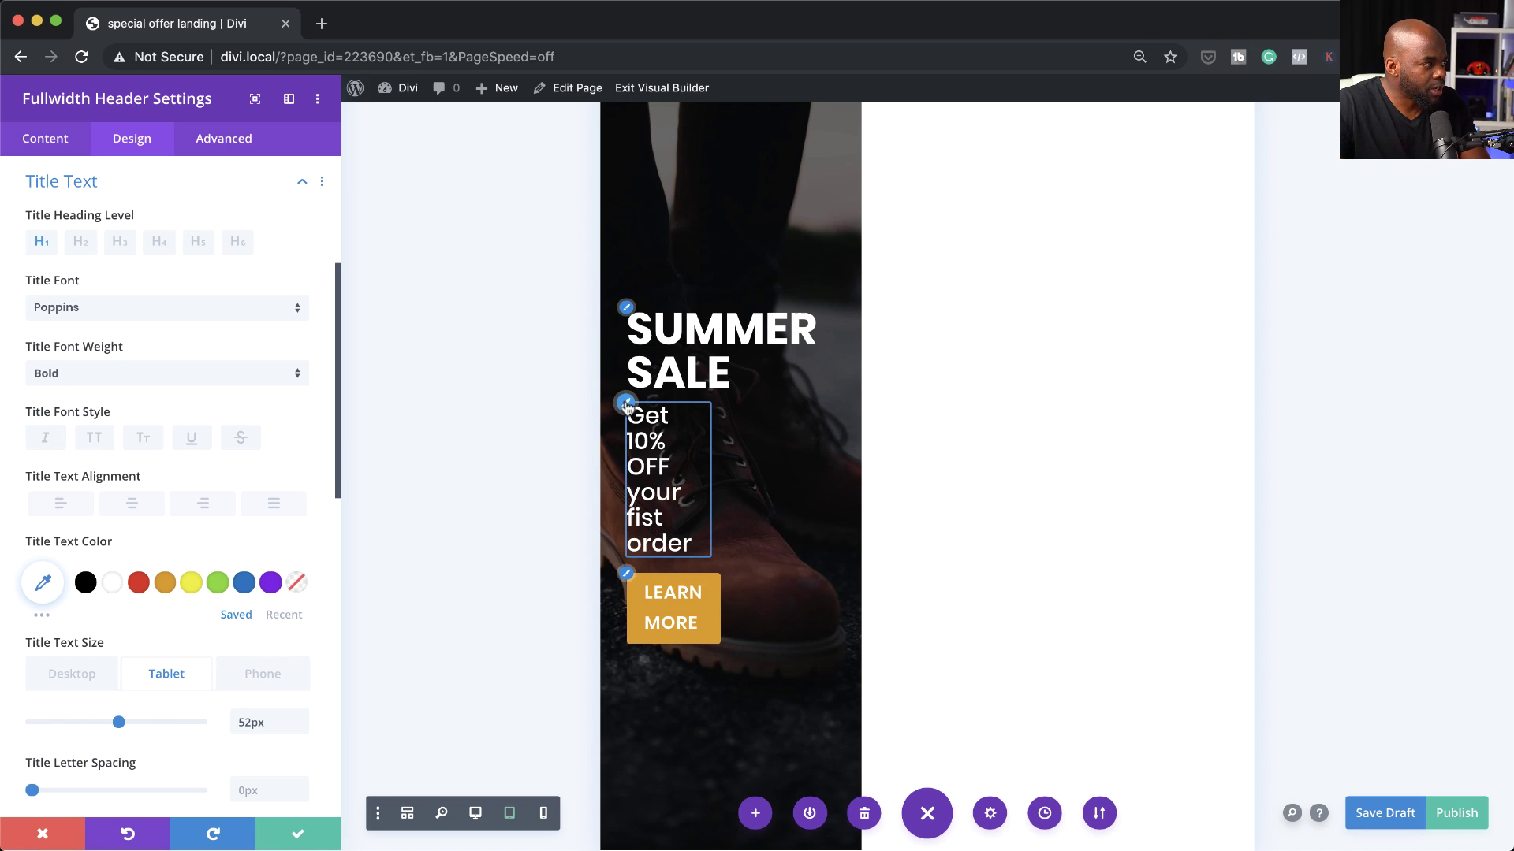
# Enable responsive values for the subtitle's text size and set it to 19px for tablet.
pyautogui.click(626, 404)
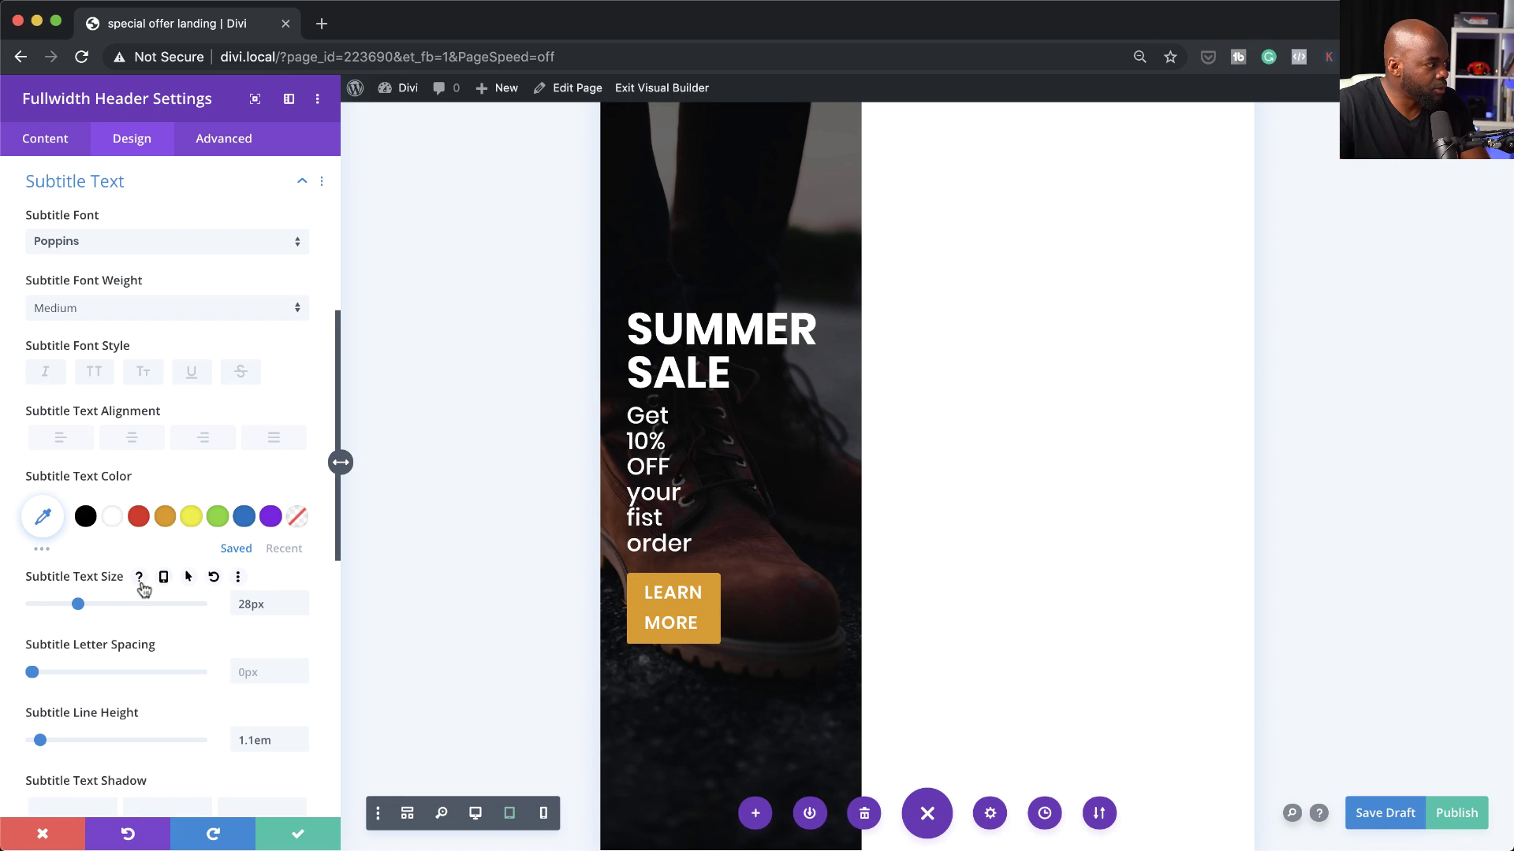
pyautogui.click(163, 577)
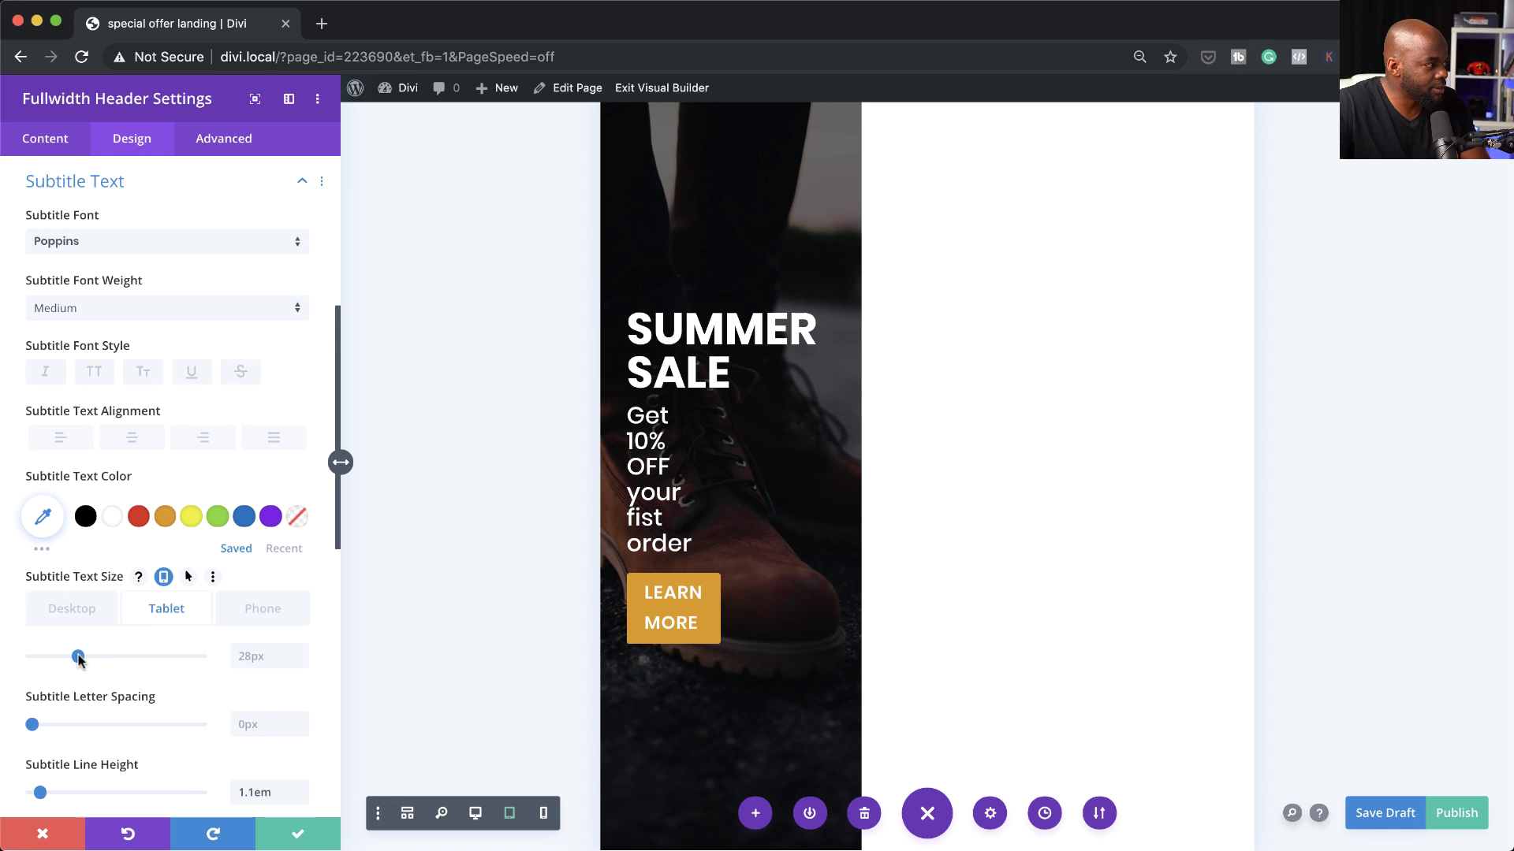
pyautogui.moveTo(78, 659)
pyautogui.mouseDown()
pyautogui.moveTo(95, 656)
pyautogui.moveTo(62, 657)
pyautogui.mouseUp()
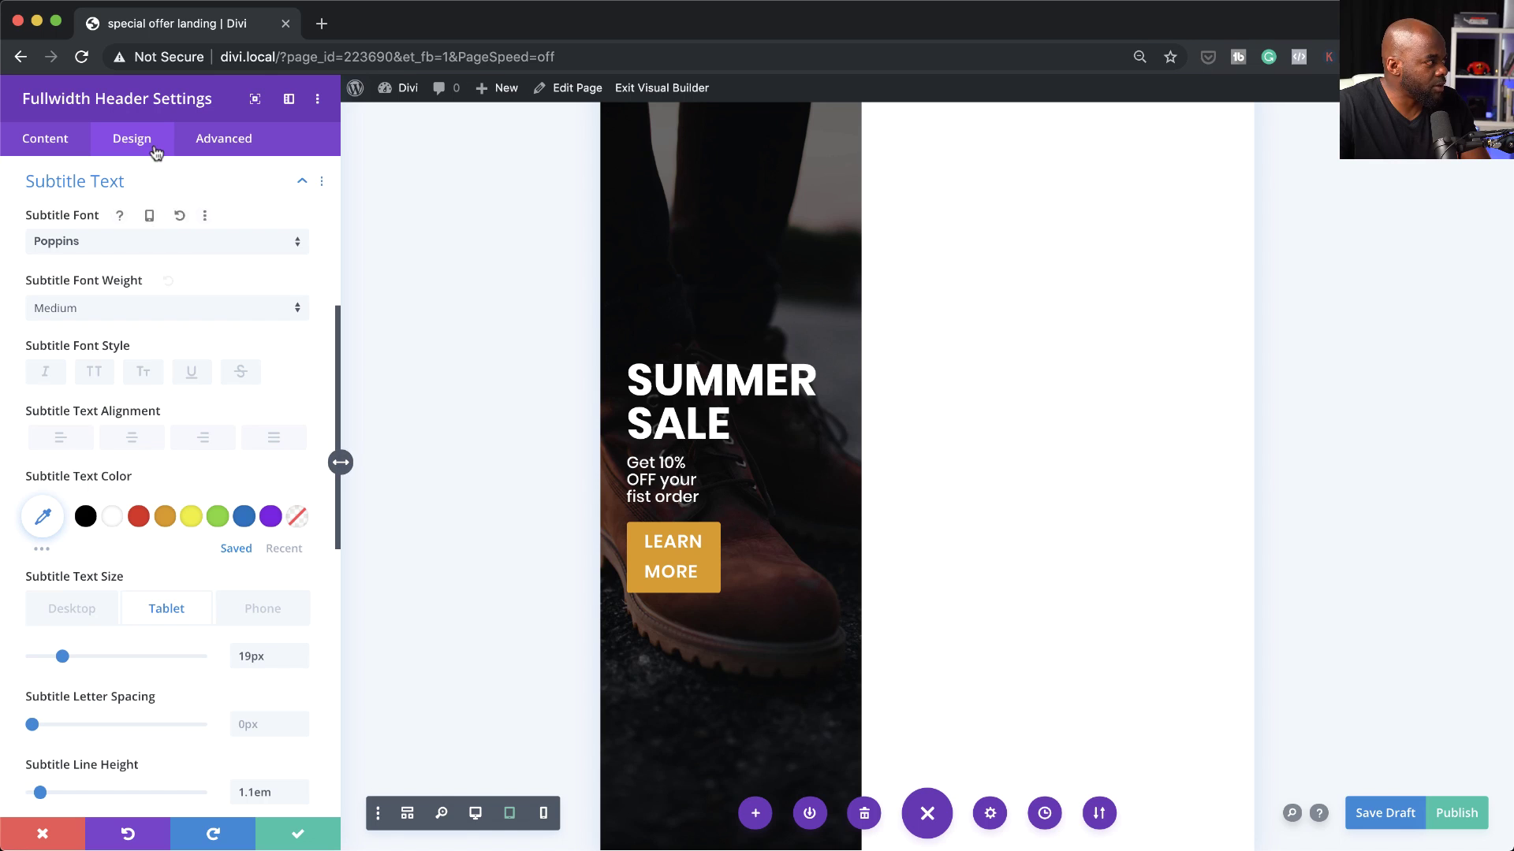
# Size the header to 68% width on tablet and 74% on phone, with a content width of 60%.
pyautogui.scroll(-10, 246, 638)
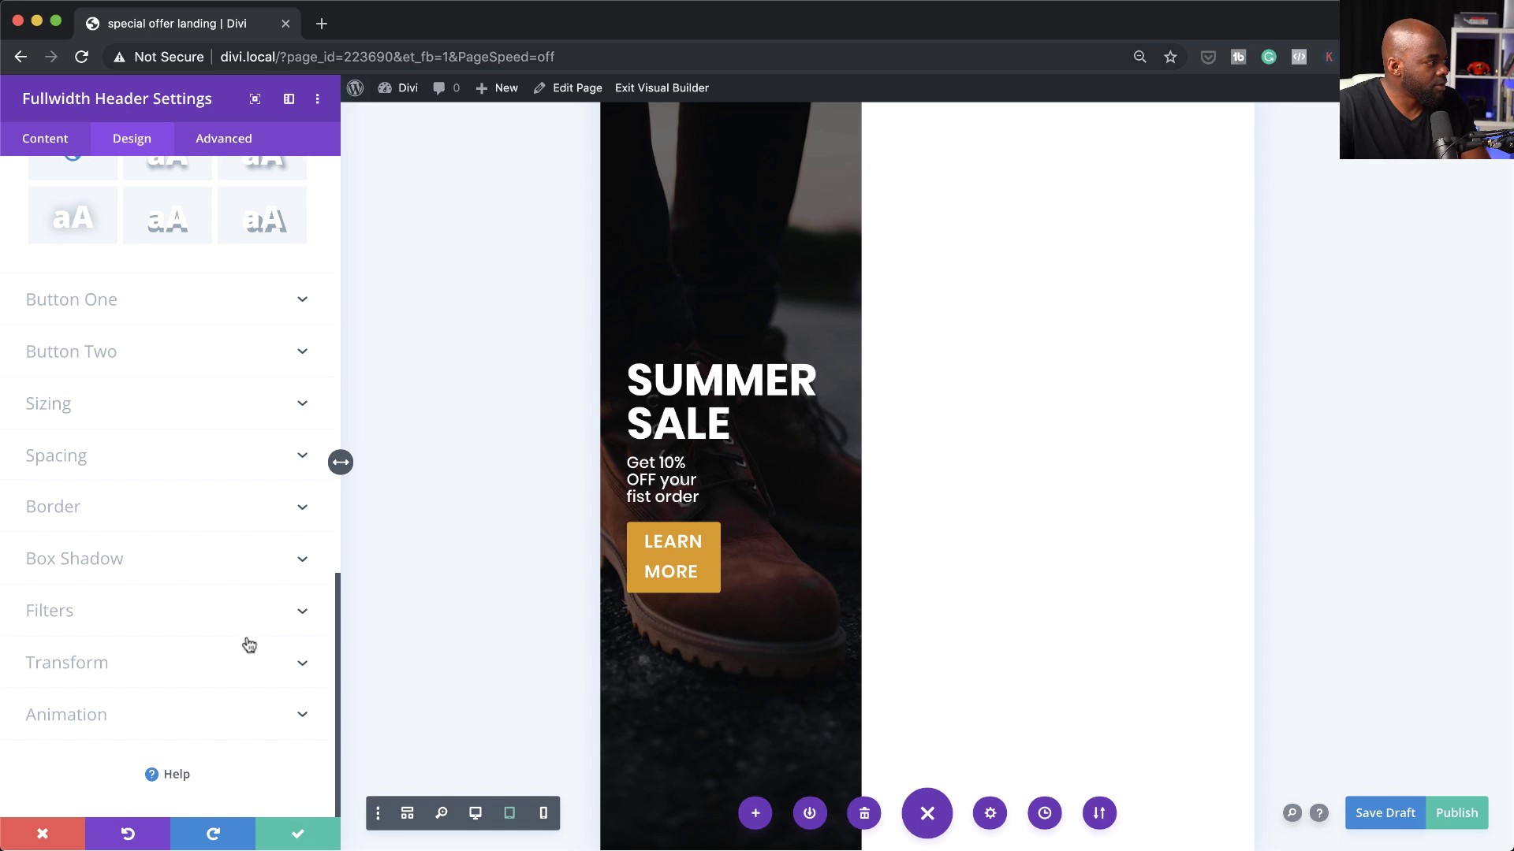
pyautogui.click(123, 416)
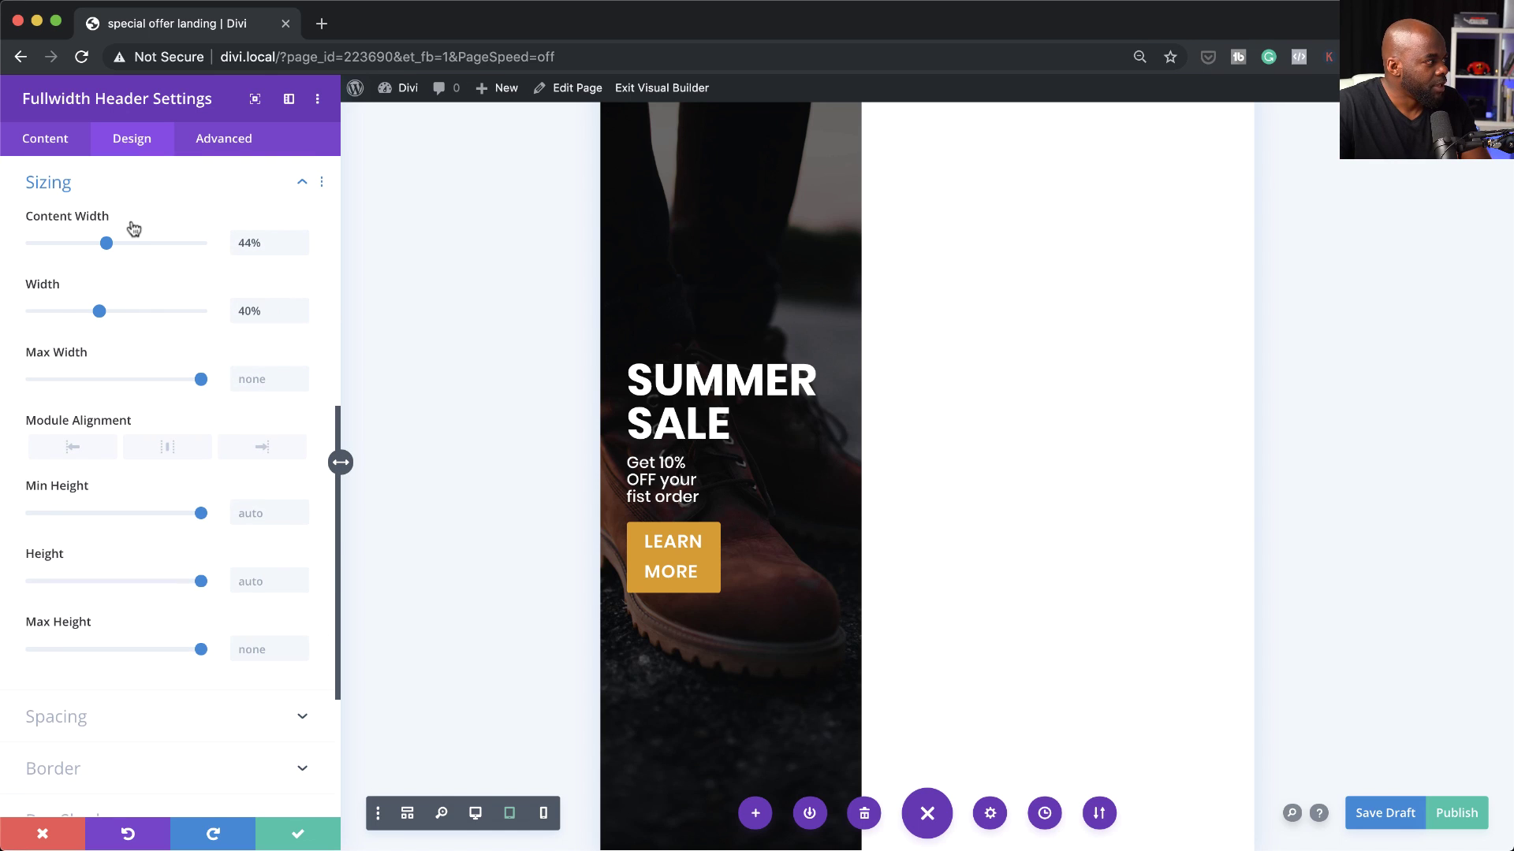
pyautogui.moveTo(143, 223)
pyautogui.moveTo(102, 296)
pyautogui.click(100, 285)
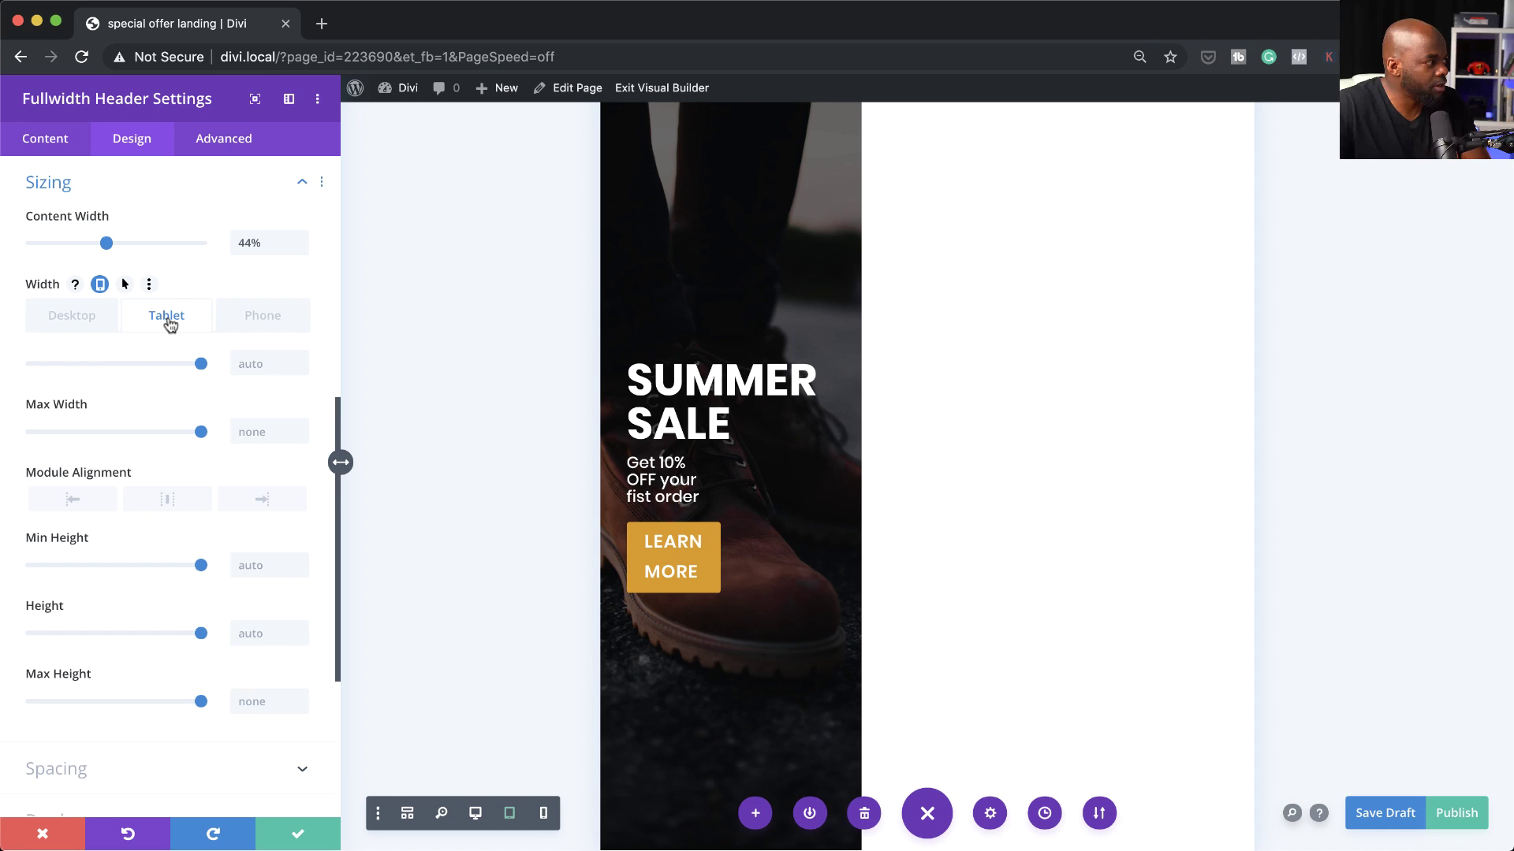
pyautogui.moveTo(201, 365); pyautogui.dragTo(116, 364)
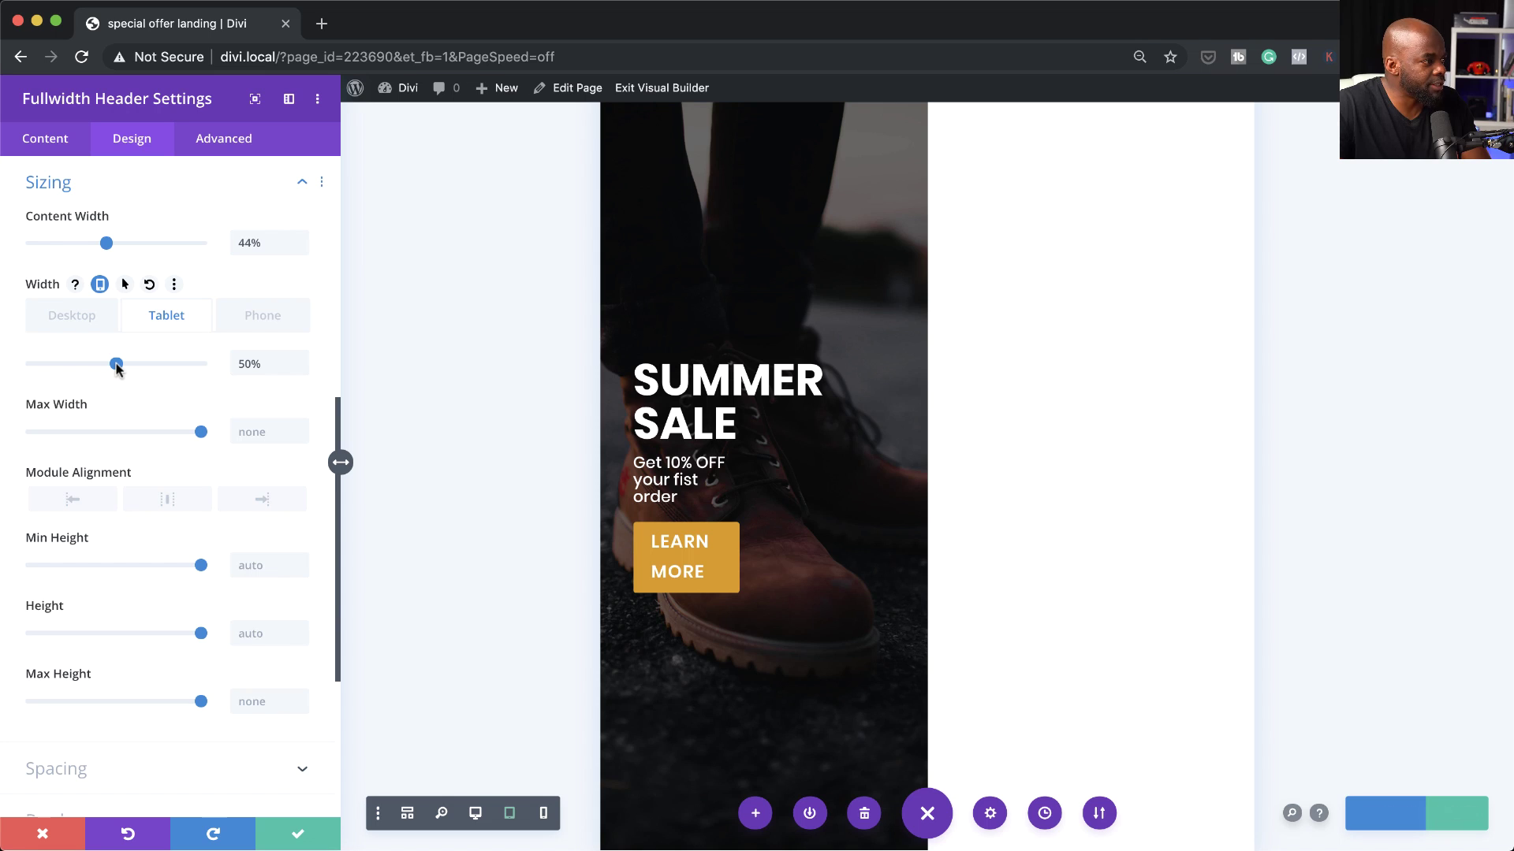
pyautogui.moveTo(117, 367); pyautogui.dragTo(146, 368)
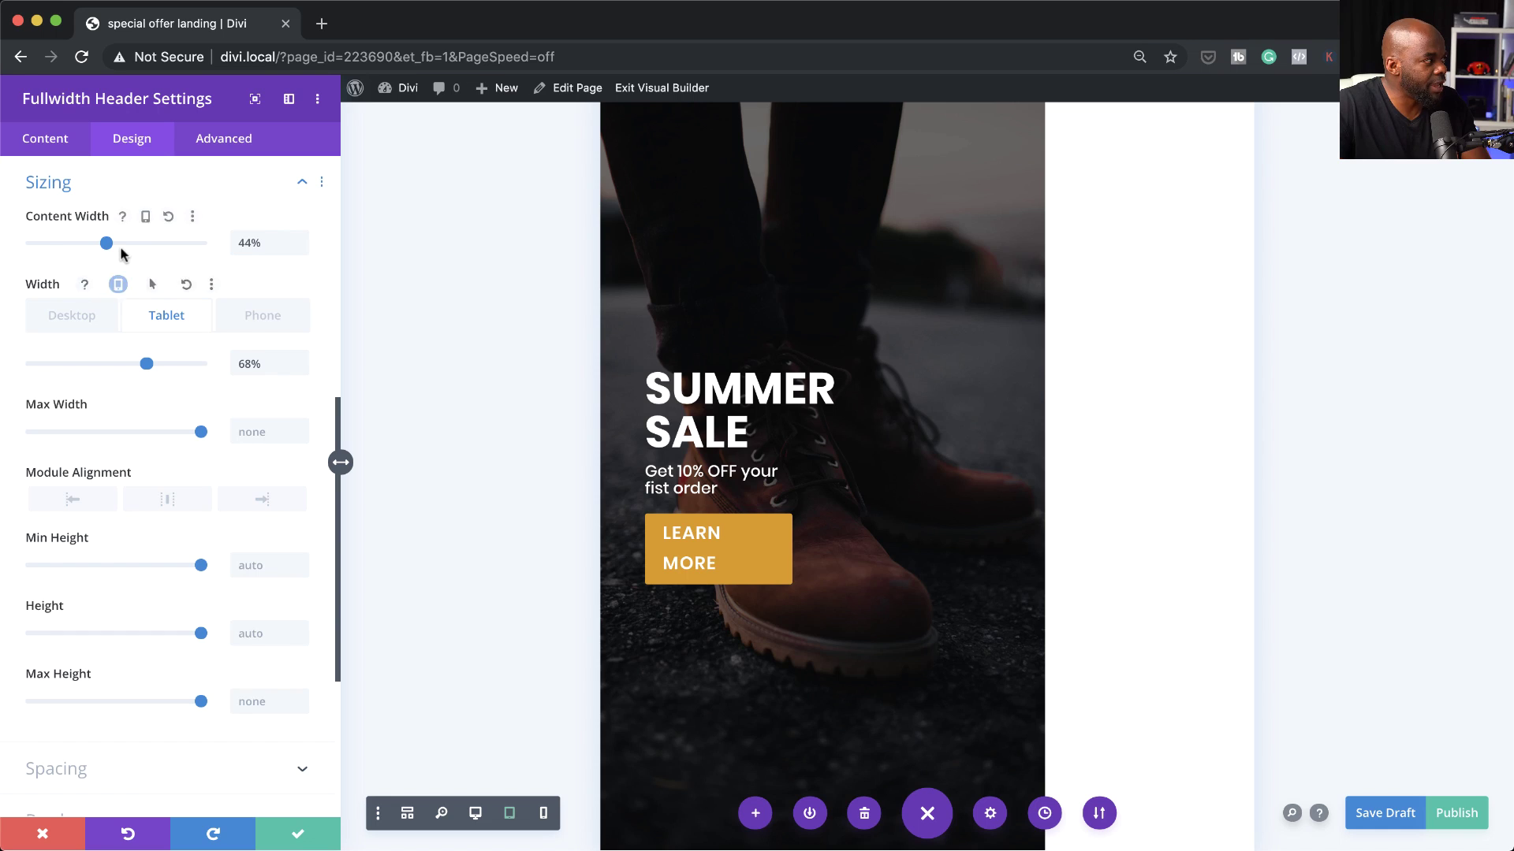
pyautogui.moveTo(108, 244); pyautogui.dragTo(133, 245)
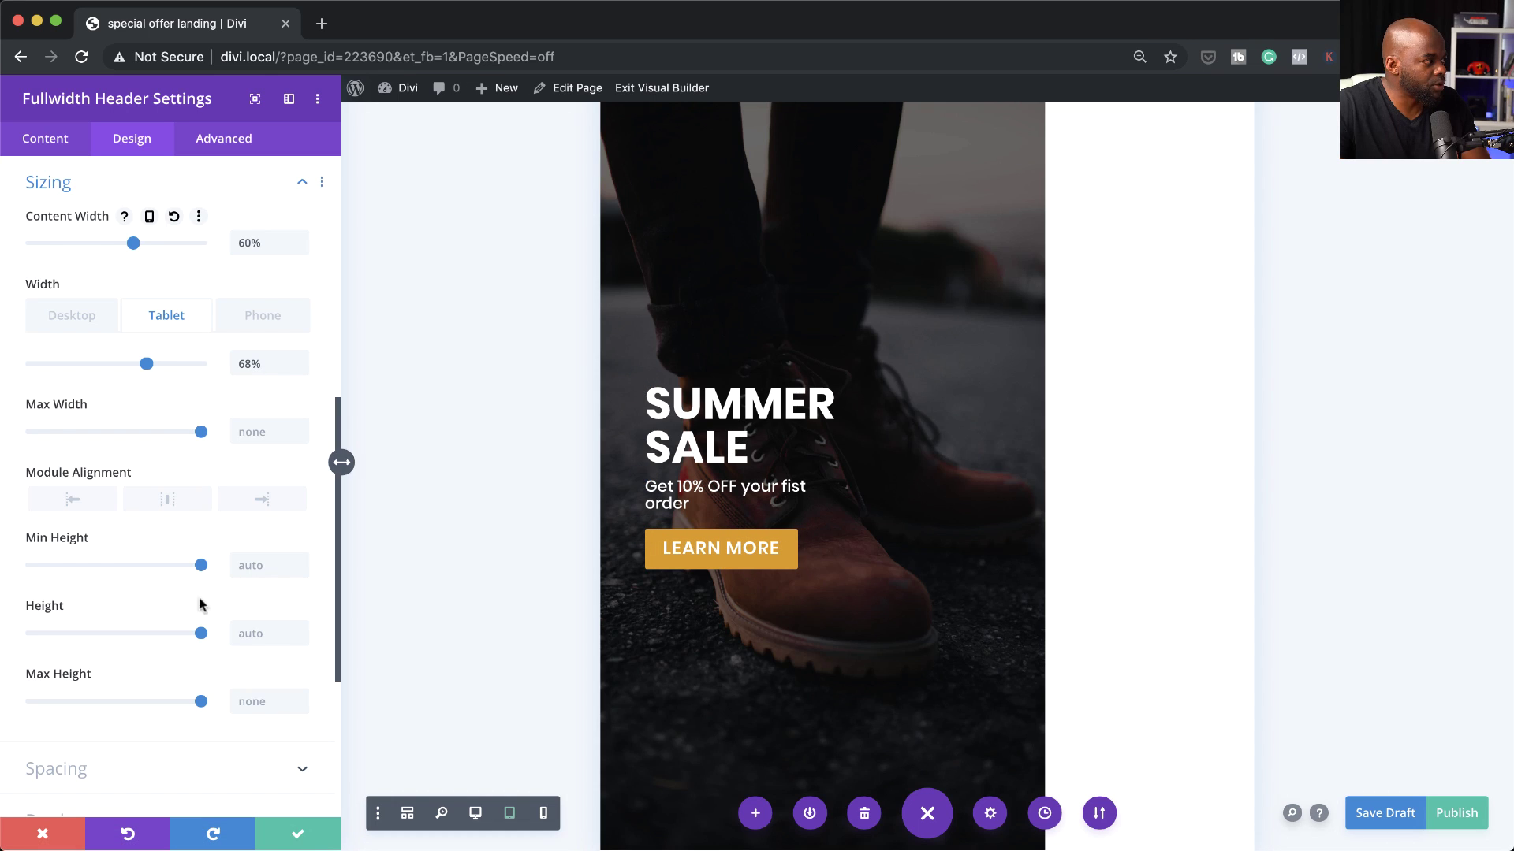
pyautogui.click(272, 323)
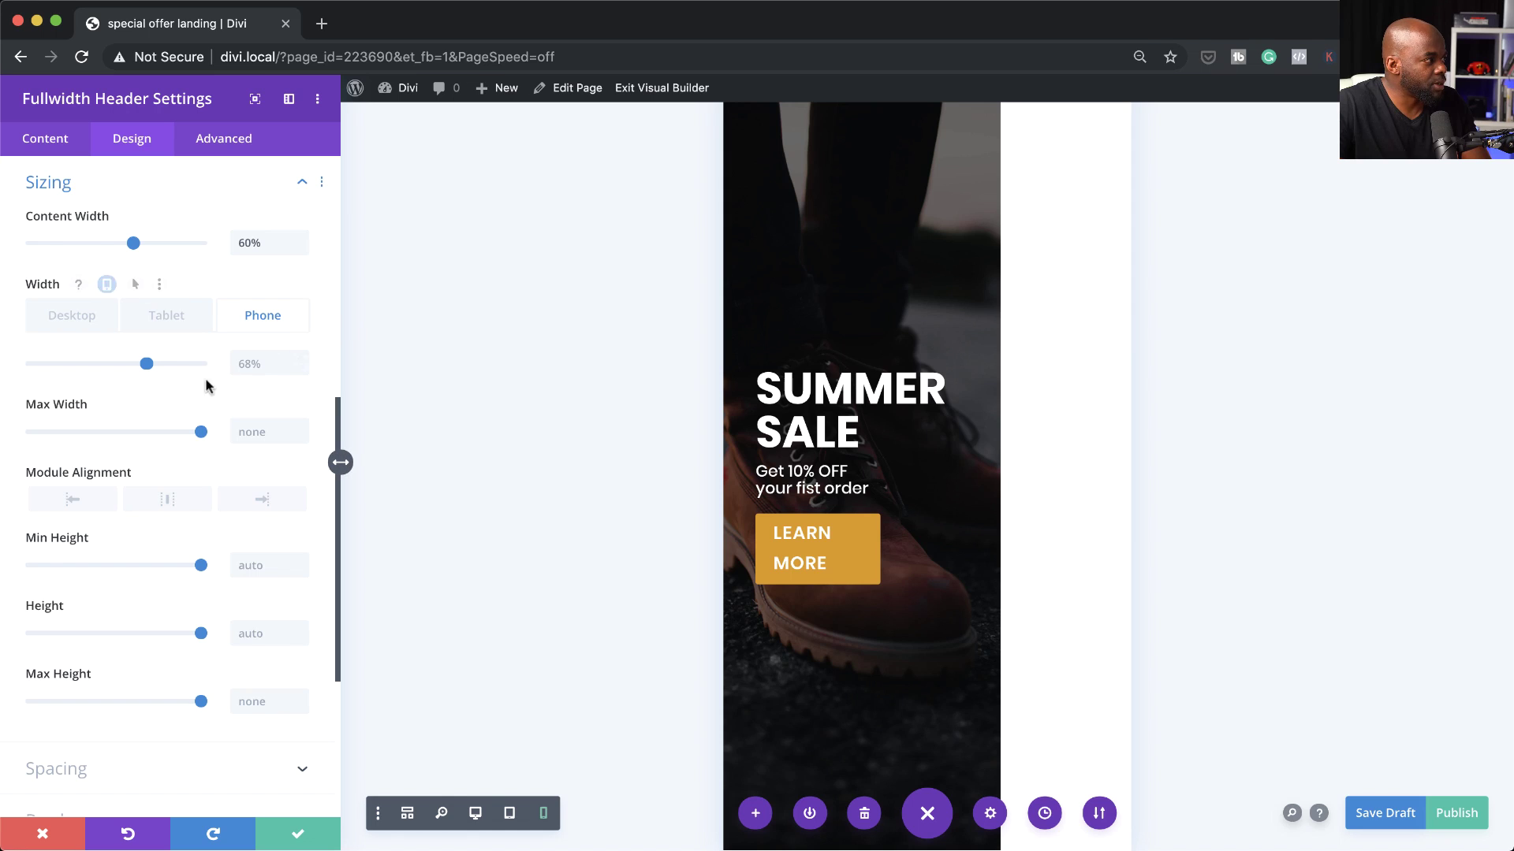
pyautogui.moveTo(145, 364); pyautogui.dragTo(157, 365)
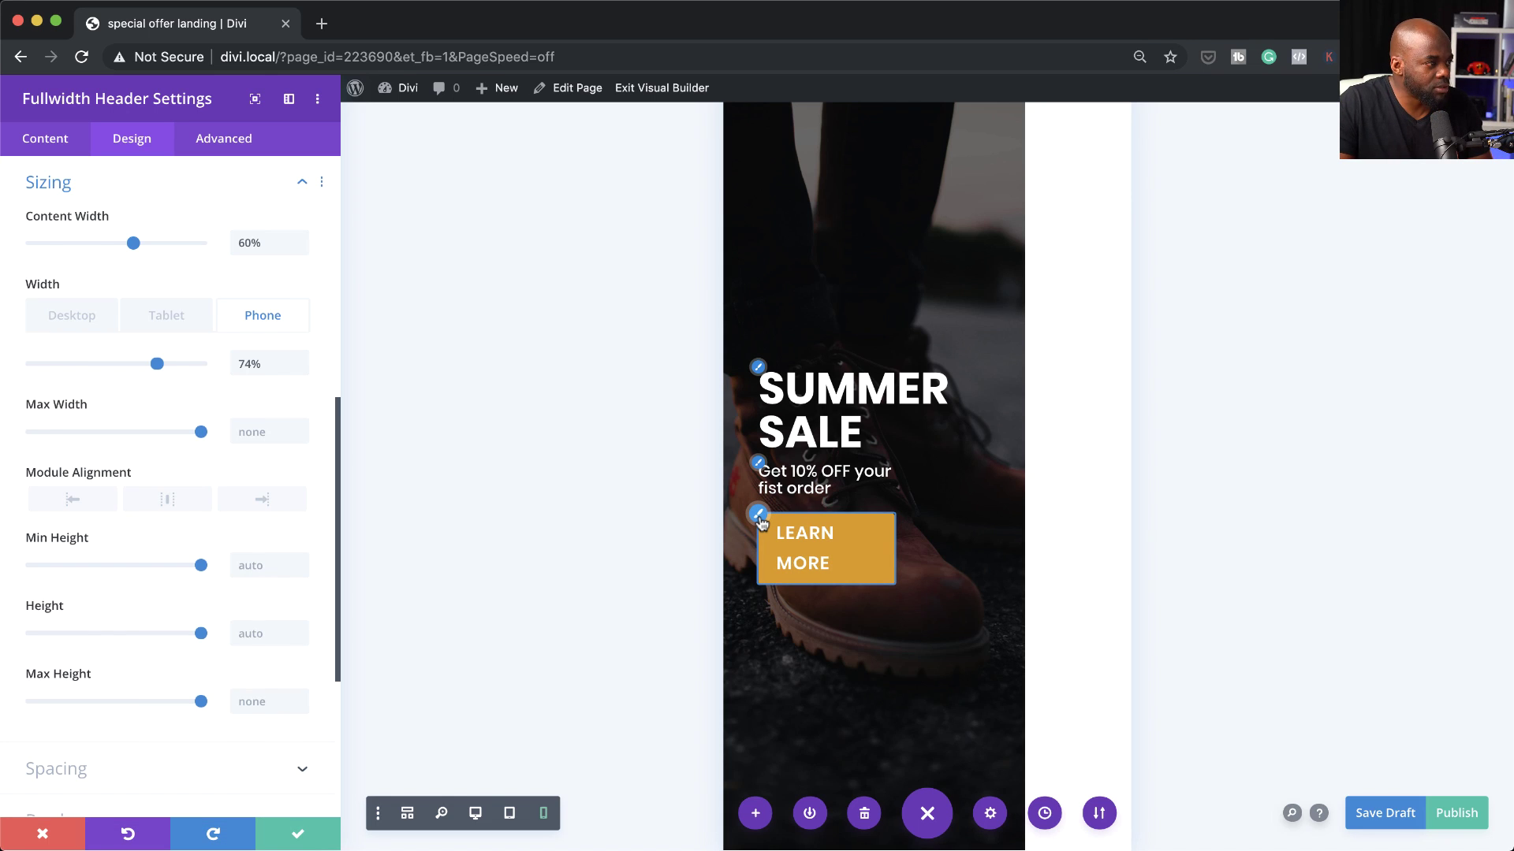
# Enable responsive values for Button One's text size and set it to 18px for phone.
pyautogui.click(759, 516)
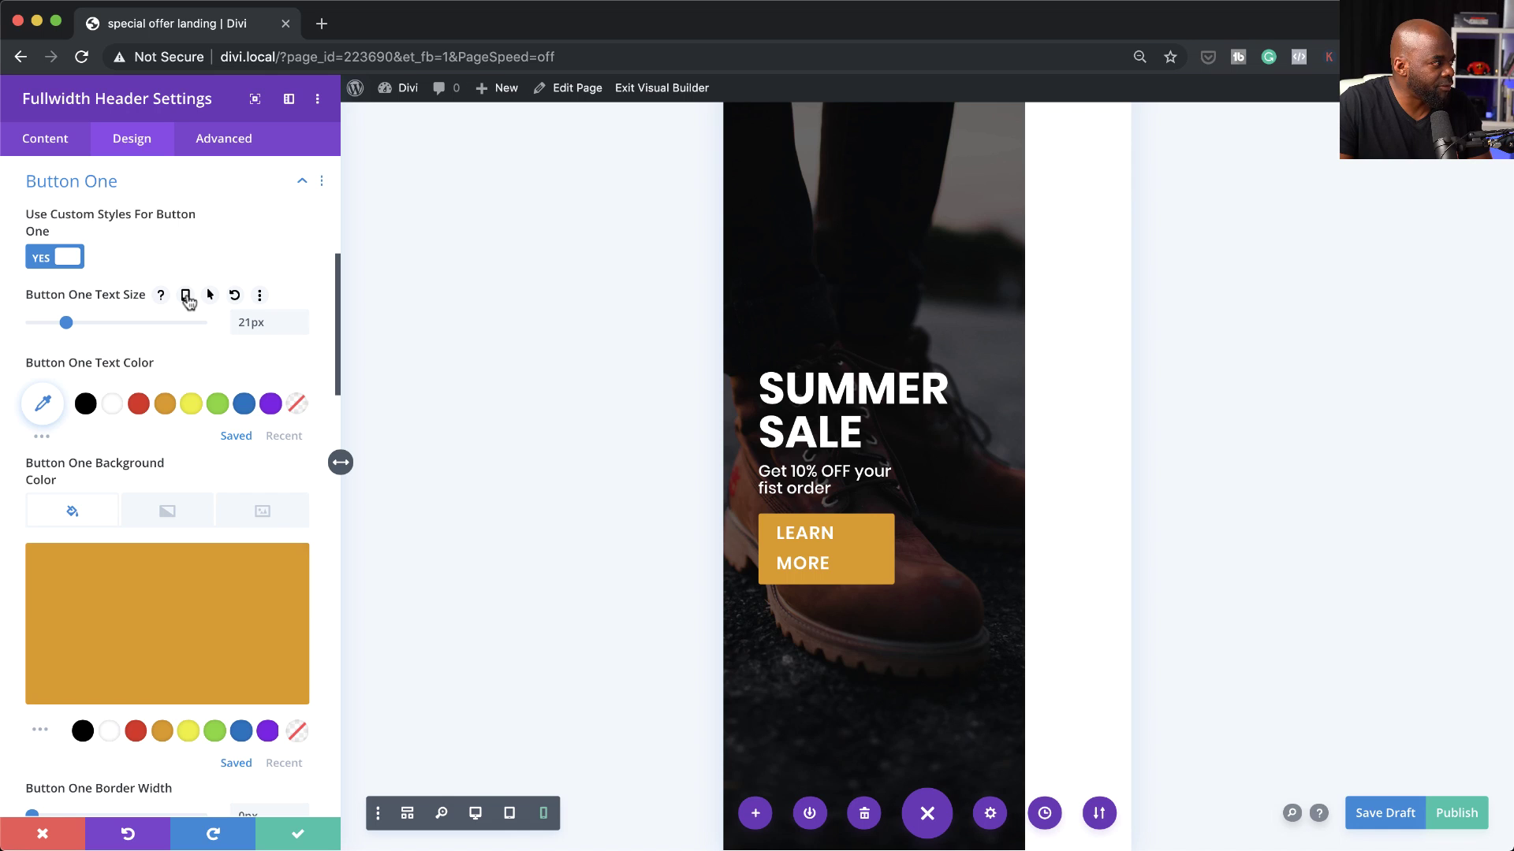
pyautogui.click(186, 296)
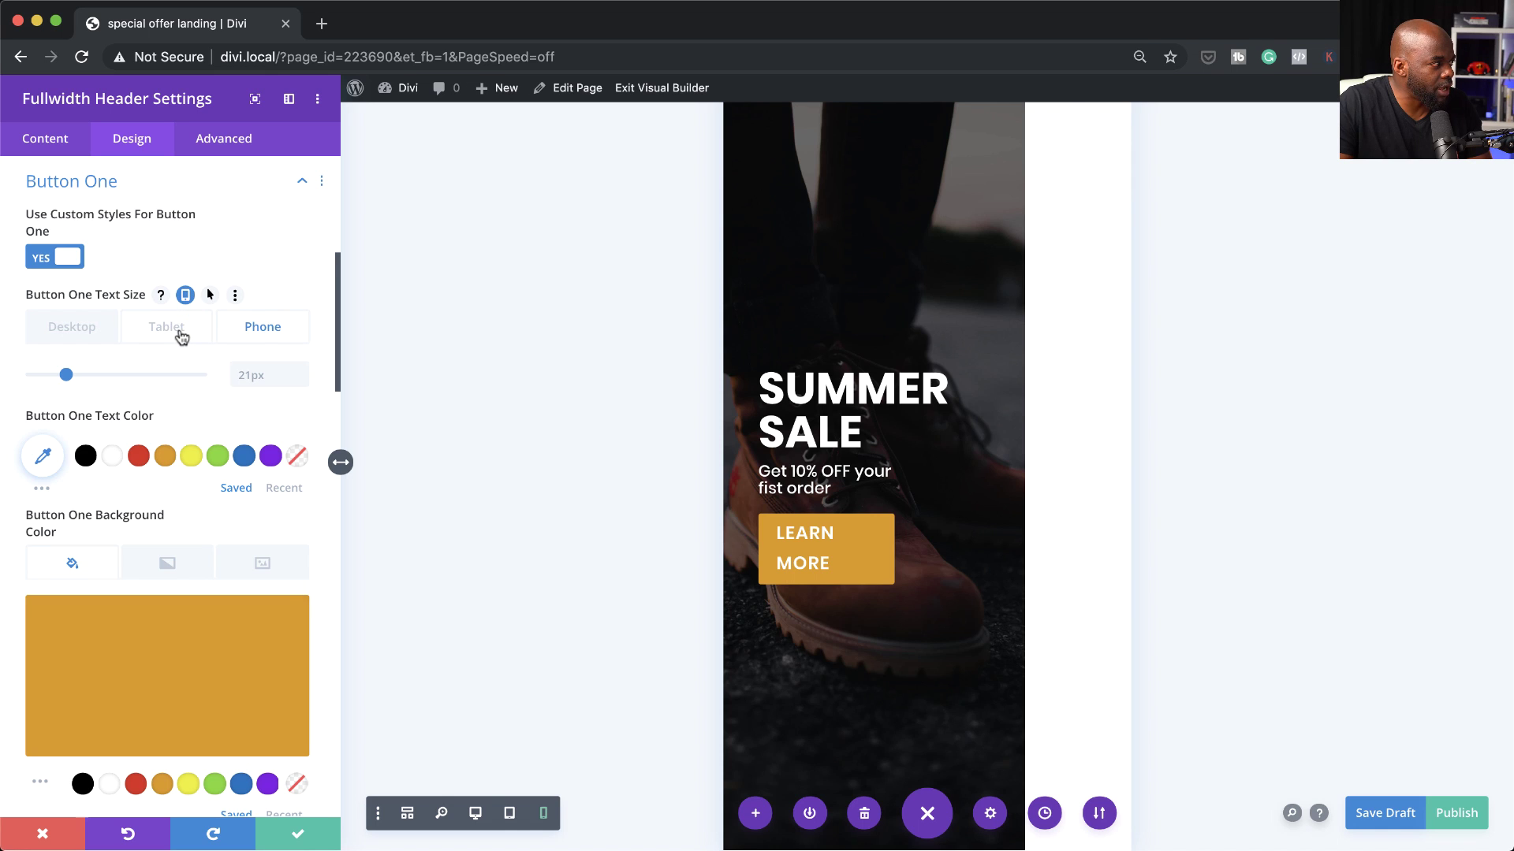
pyautogui.click(181, 336)
pyautogui.click(260, 326)
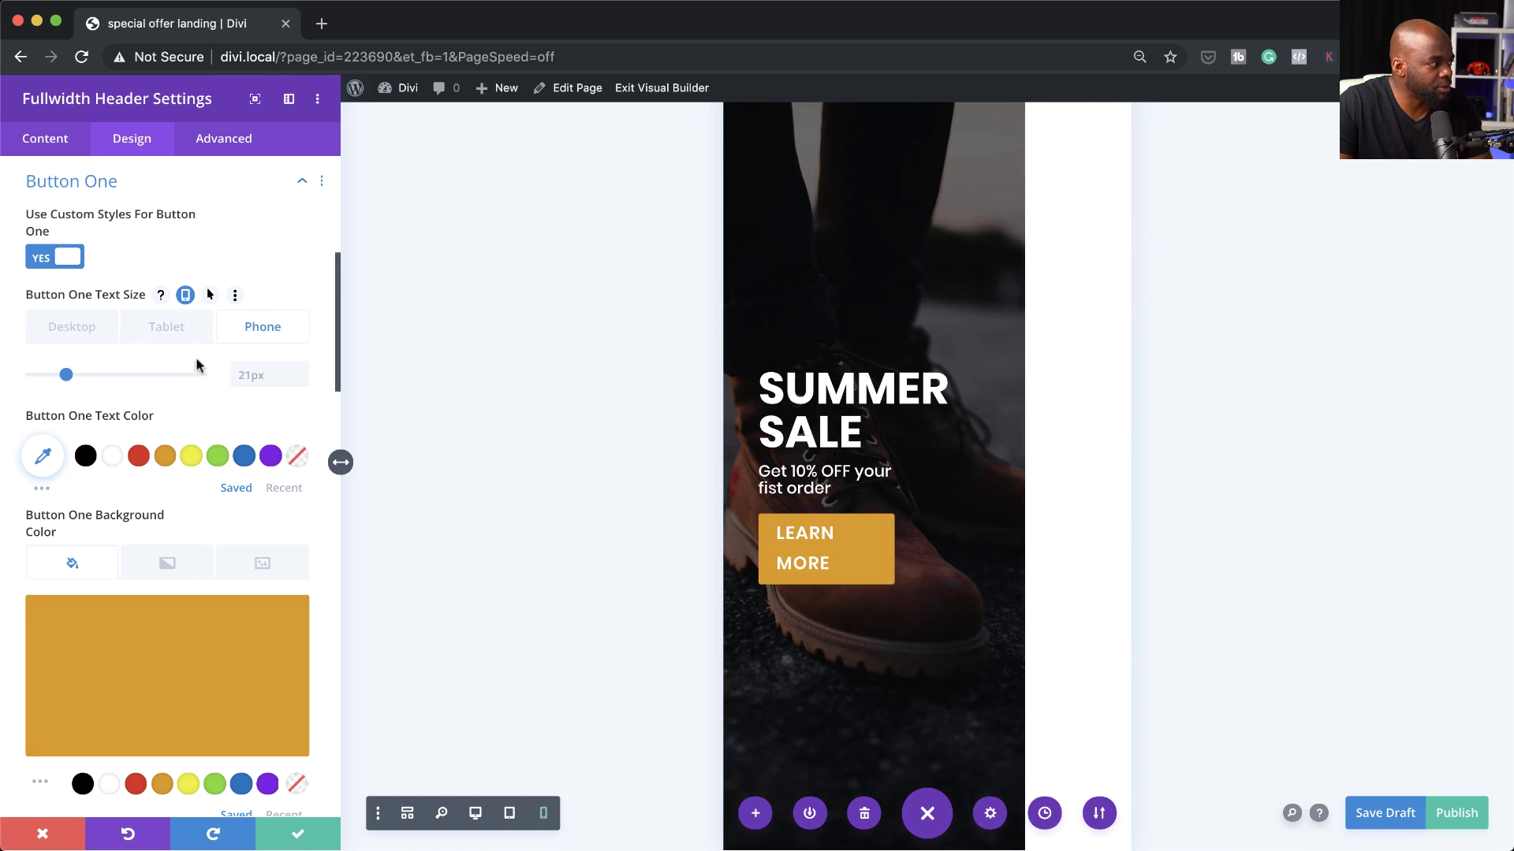
pyautogui.moveTo(66, 376); pyautogui.dragTo(61, 376)
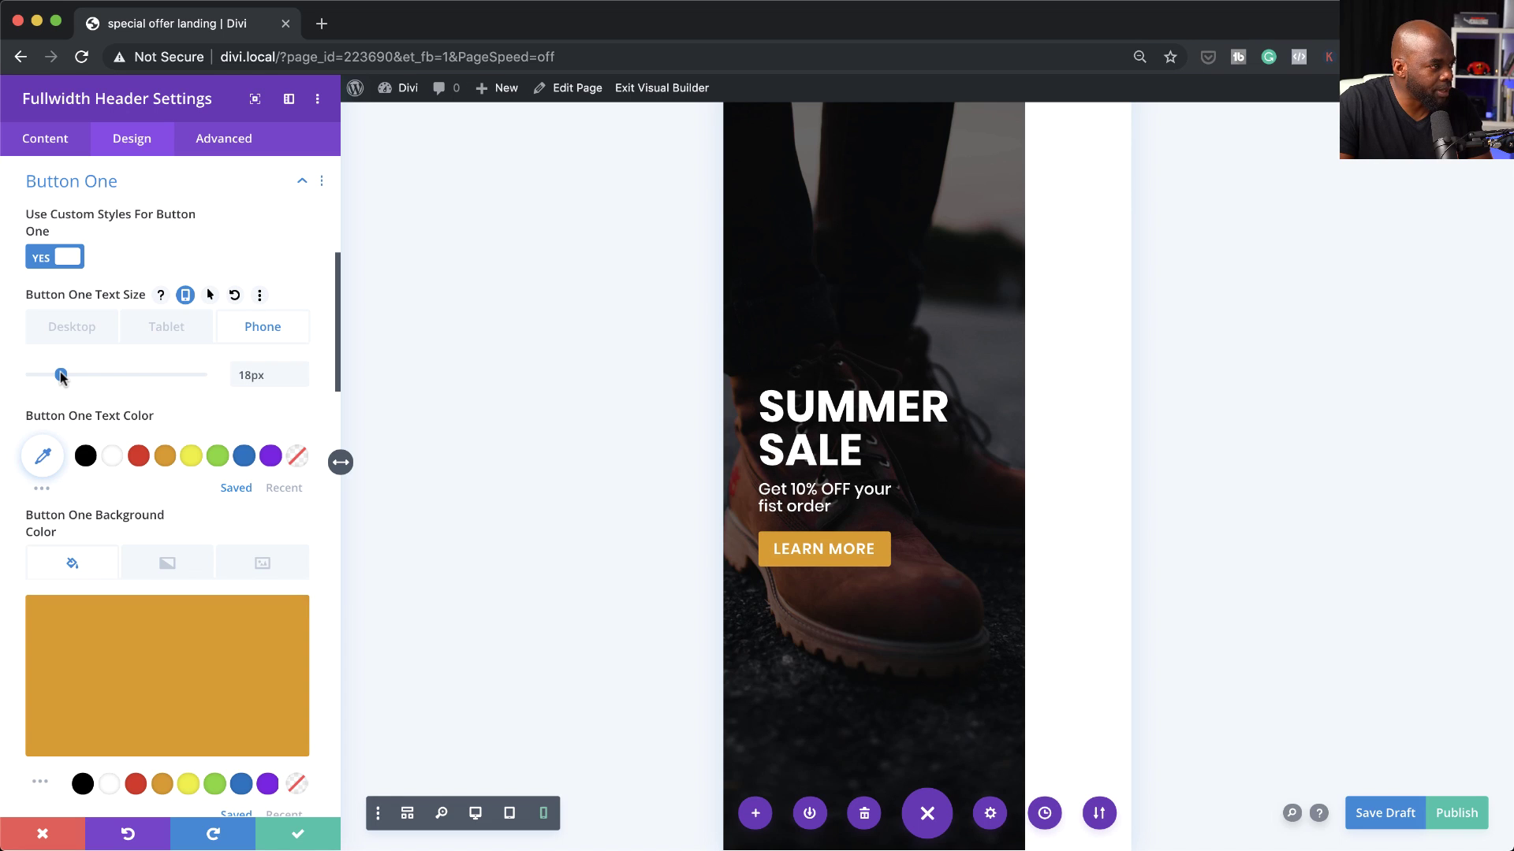
# Save the page and set the subtitle's line height for phone to 1.4em.
pyautogui.click(758, 488)
pyautogui.hotkey('ctrl', 's')
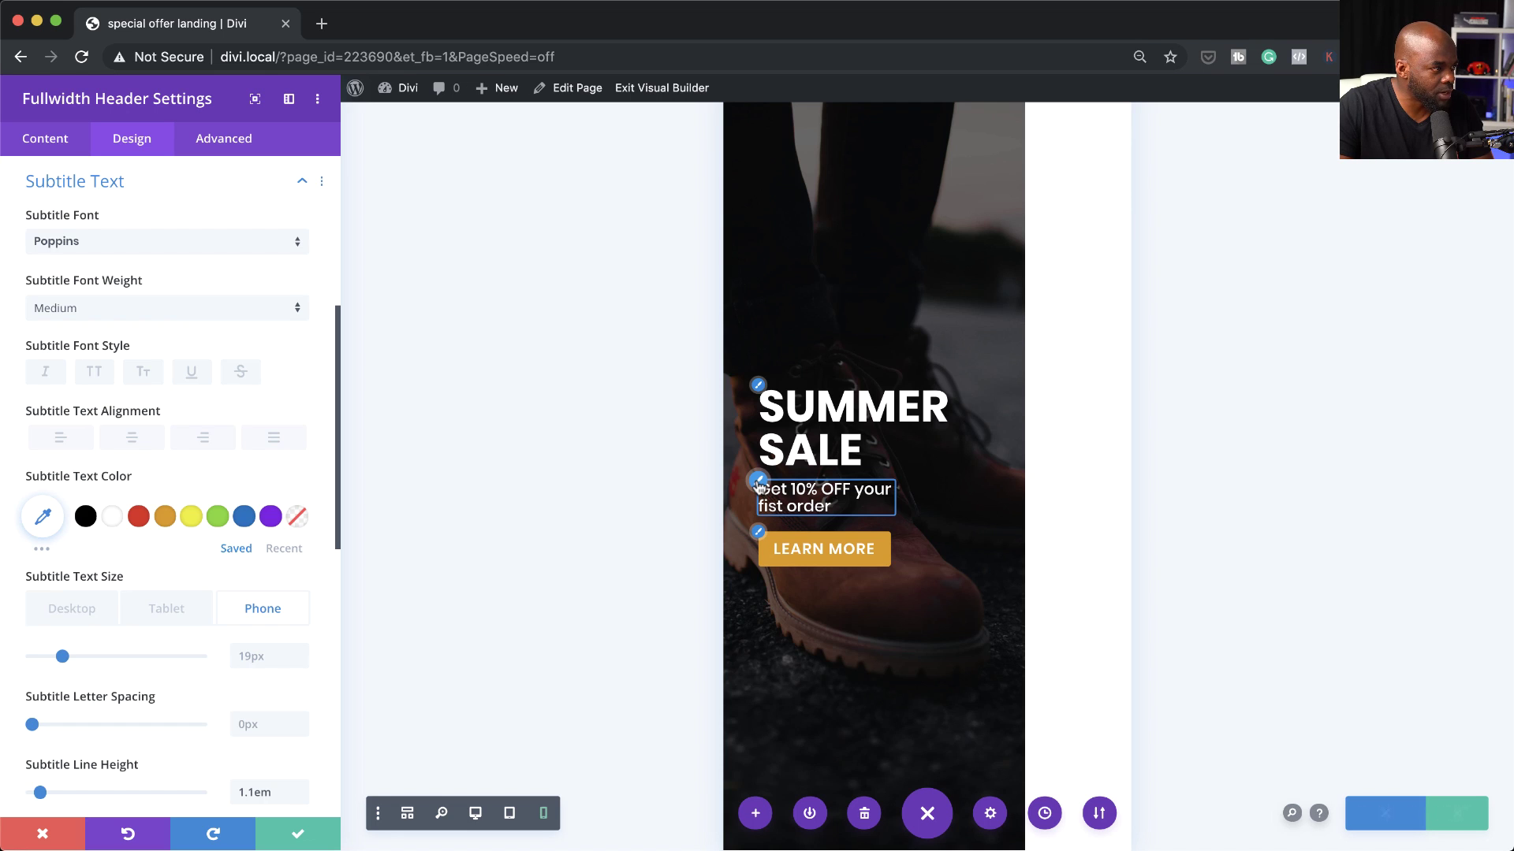
pyautogui.scroll(-5, 201, 702)
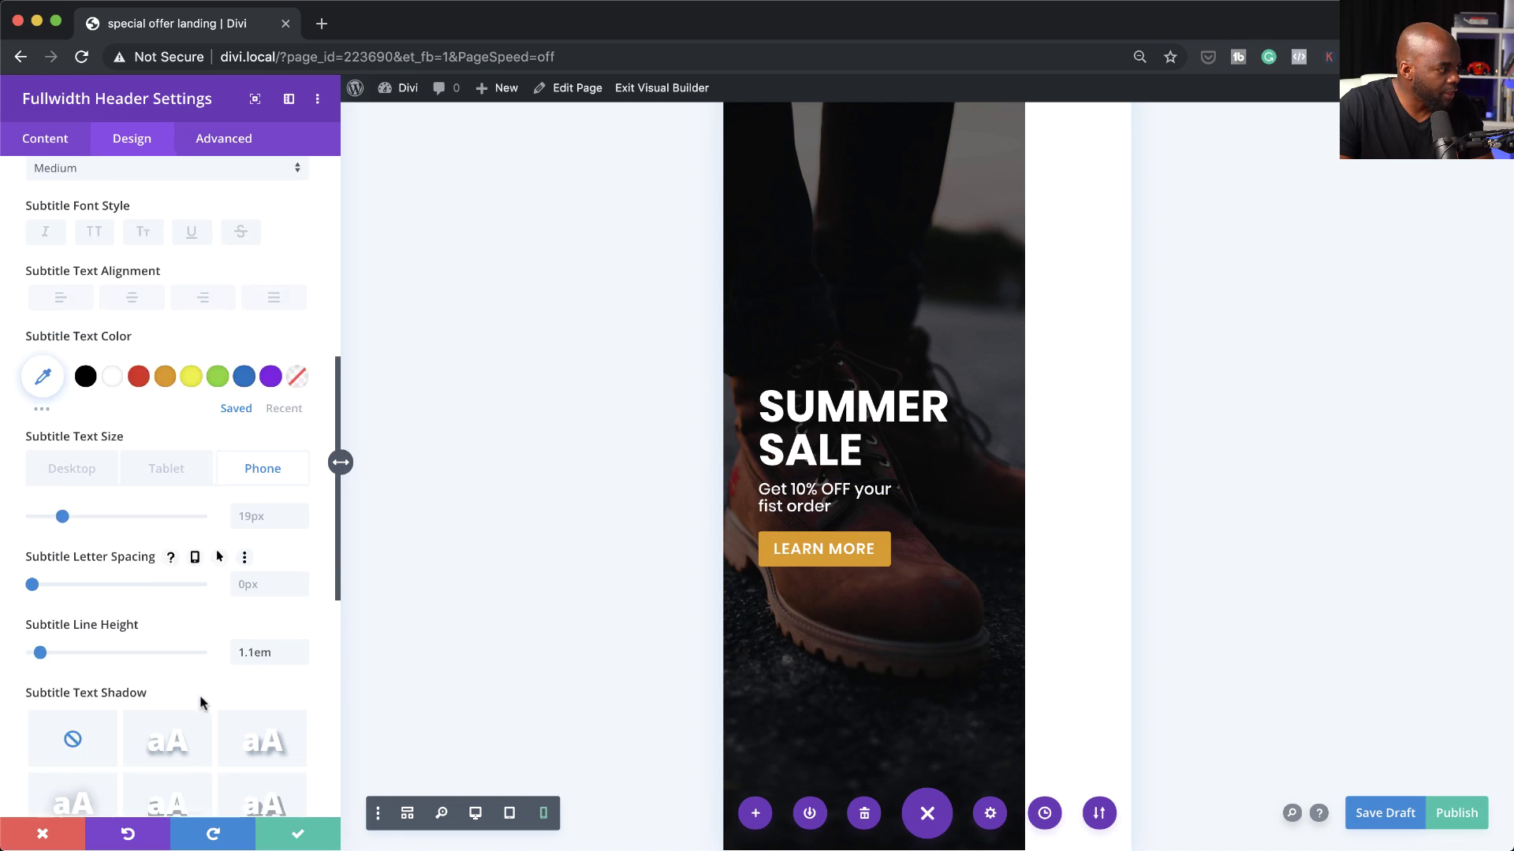
pyautogui.click(176, 562)
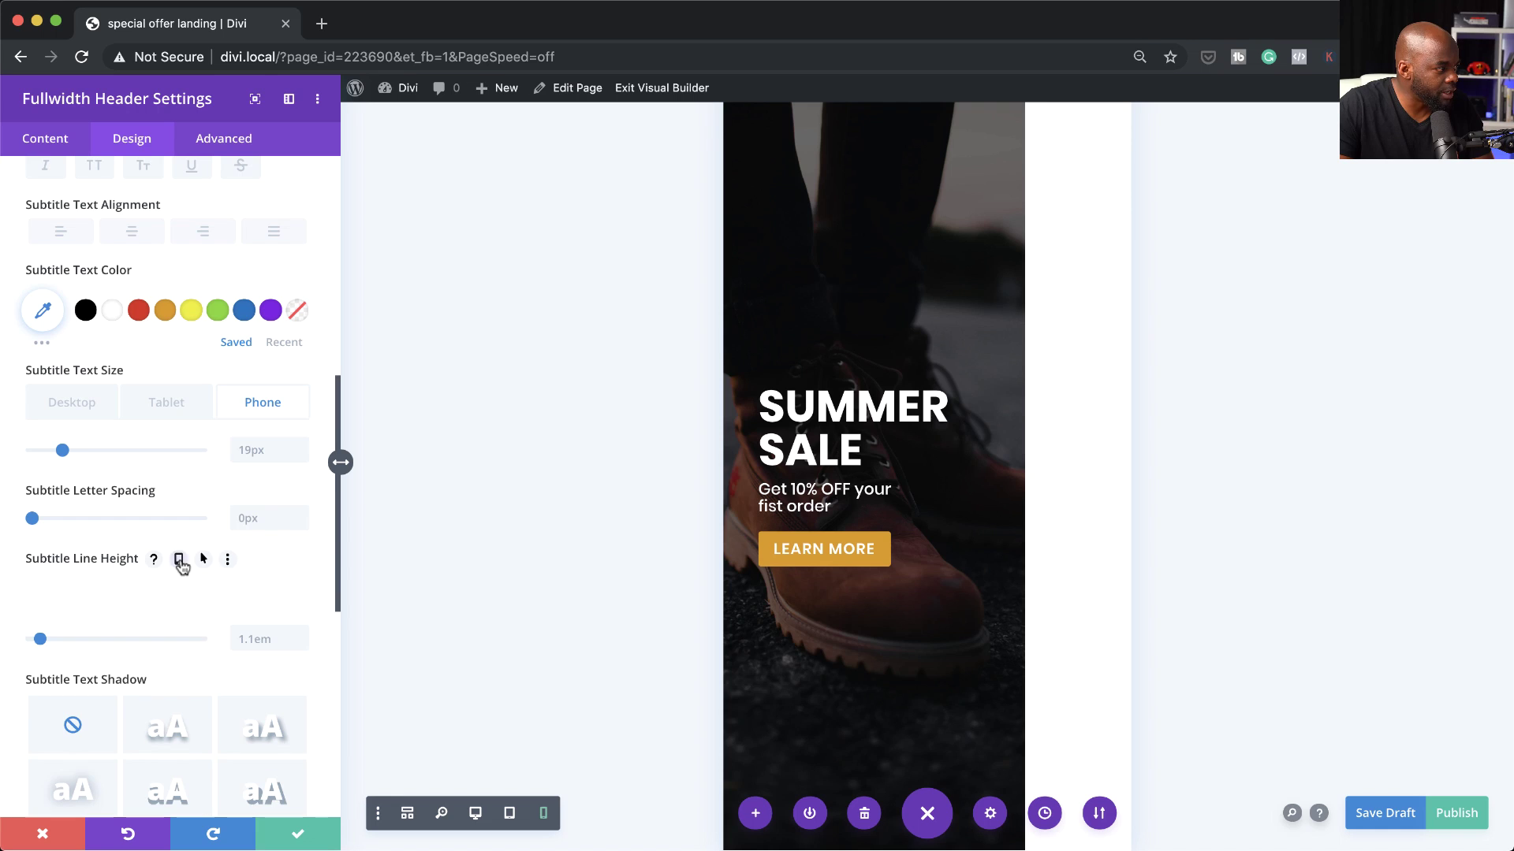
pyautogui.moveTo(43, 642); pyautogui.dragTo(66, 642)
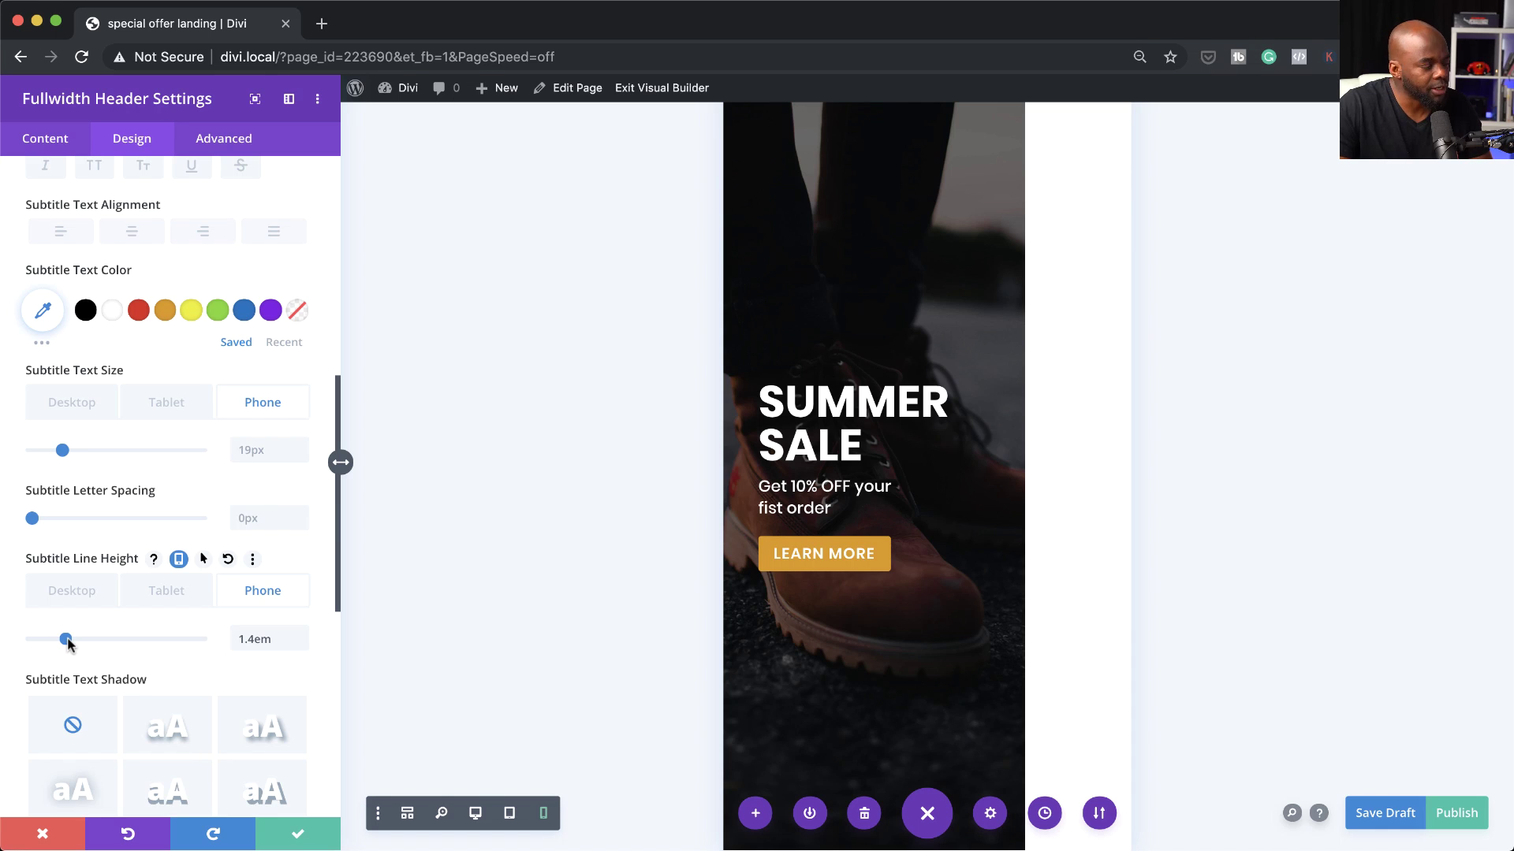
# Review the subtitle's line height for tablet and desktop, and save the fullwidth header settings.
pyautogui.click(168, 593)
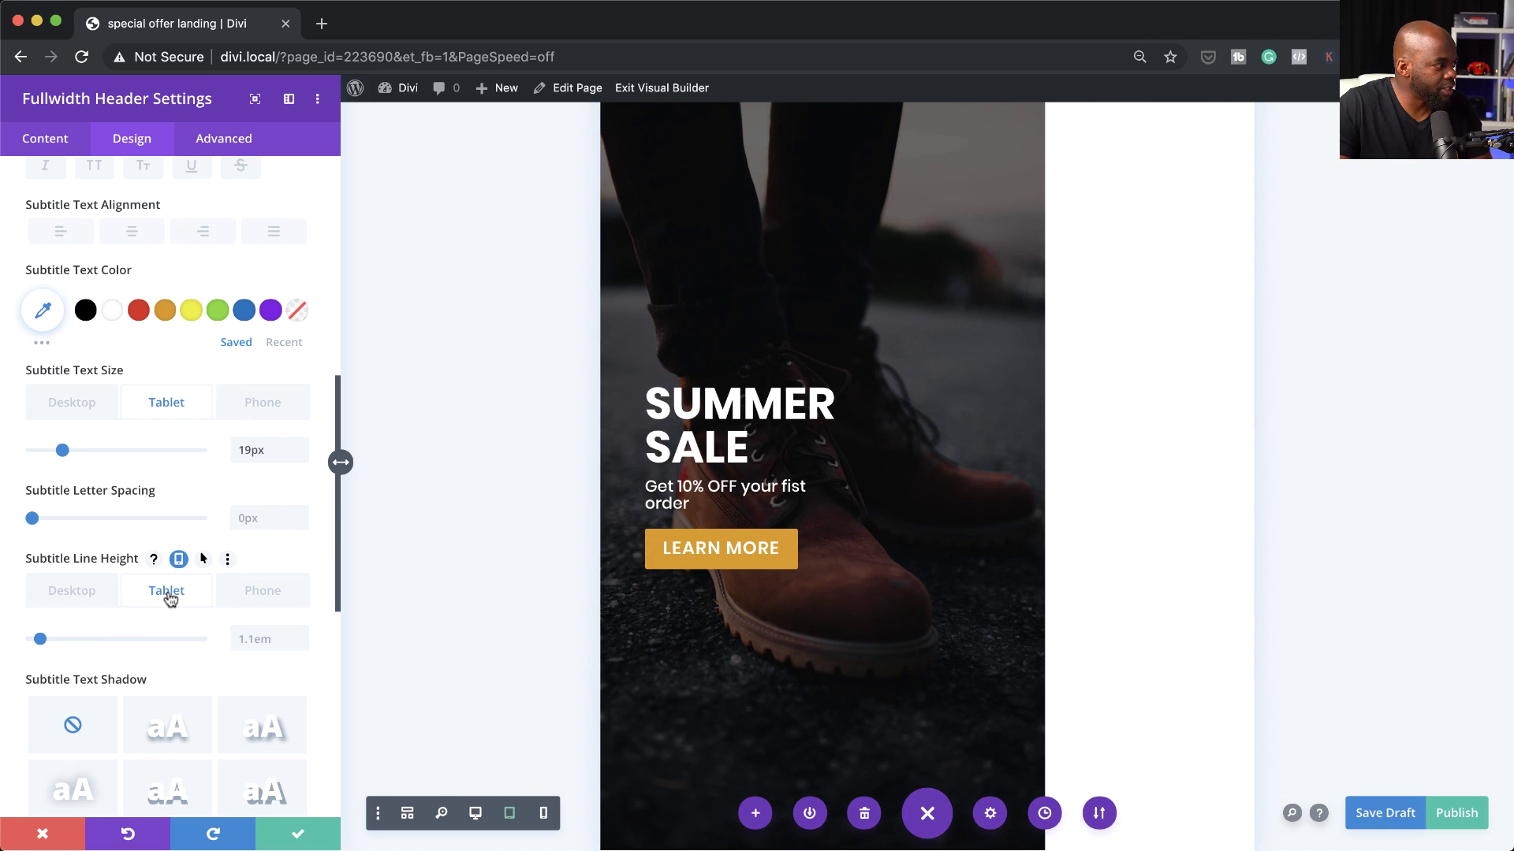
pyautogui.click(83, 595)
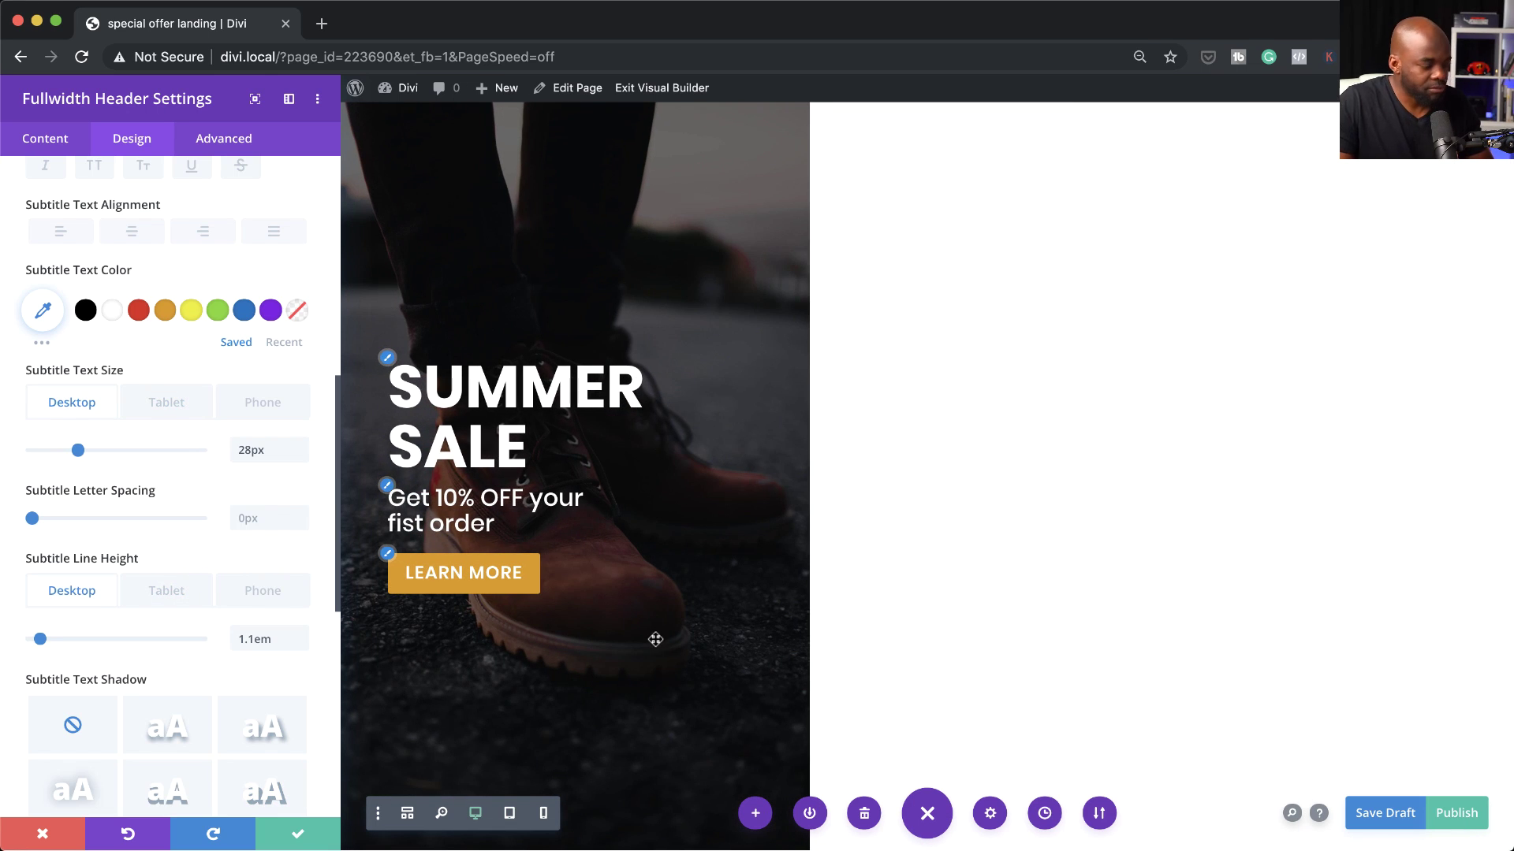
pyautogui.click(296, 841)
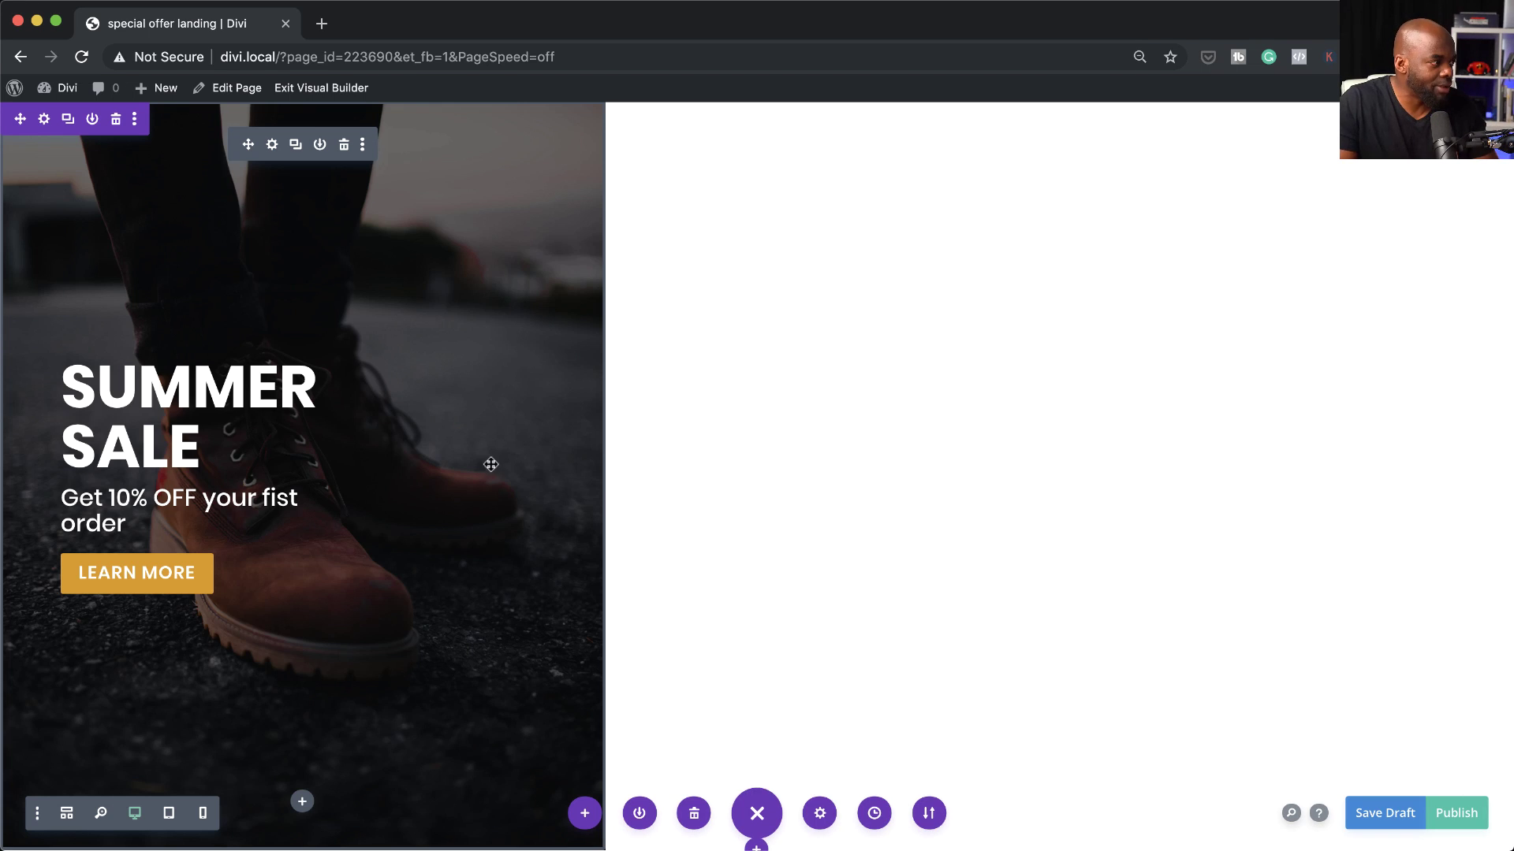
# Set adult-adventure-backlit-915972-3.jpg from the media library as the section's background image, save the section settings and publish the page.
pyautogui.click(44, 119)
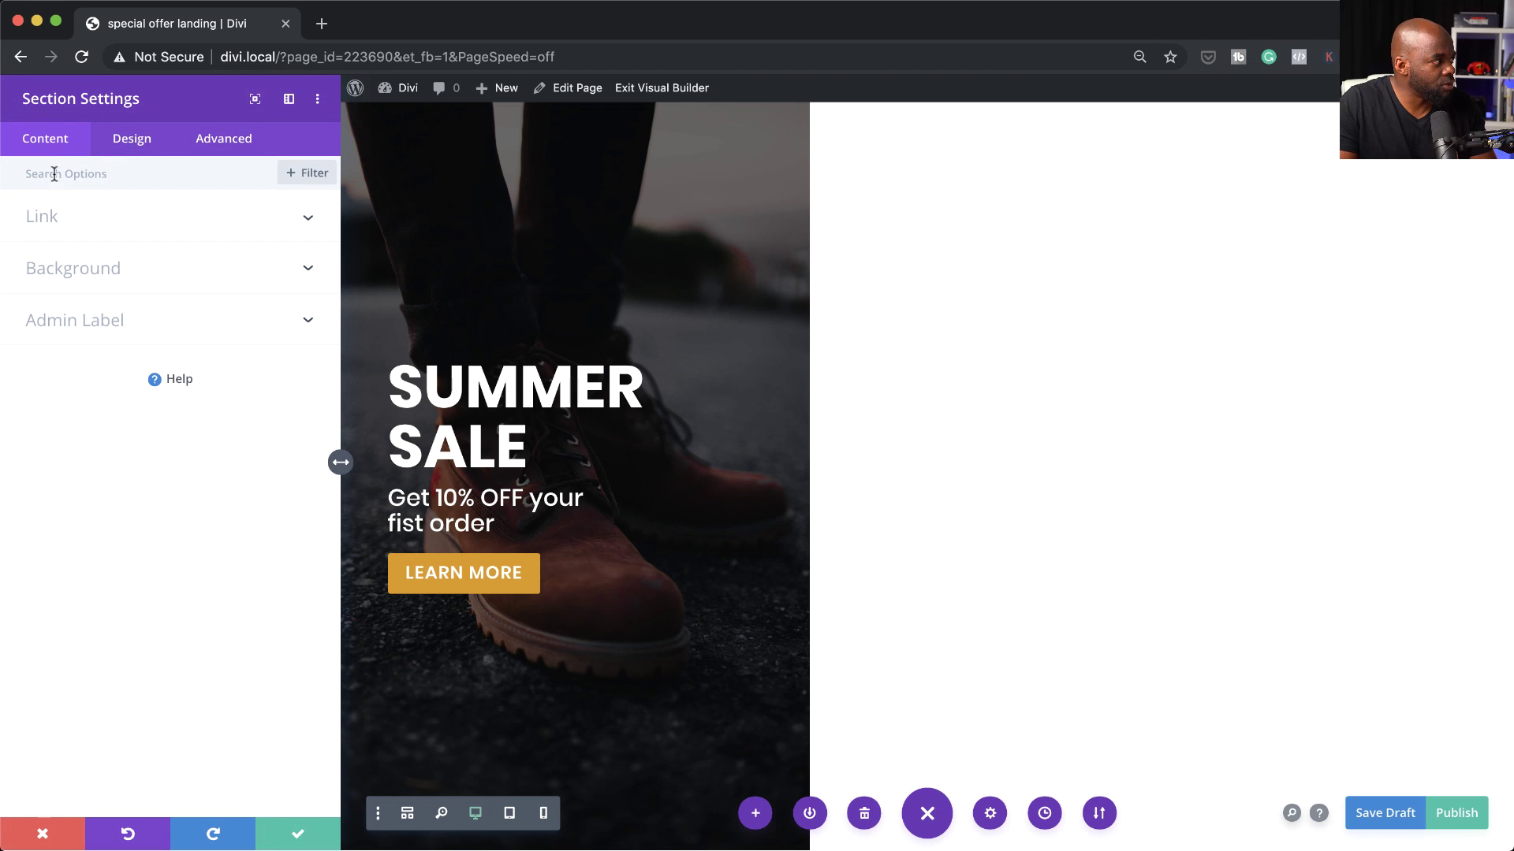
pyautogui.click(87, 268)
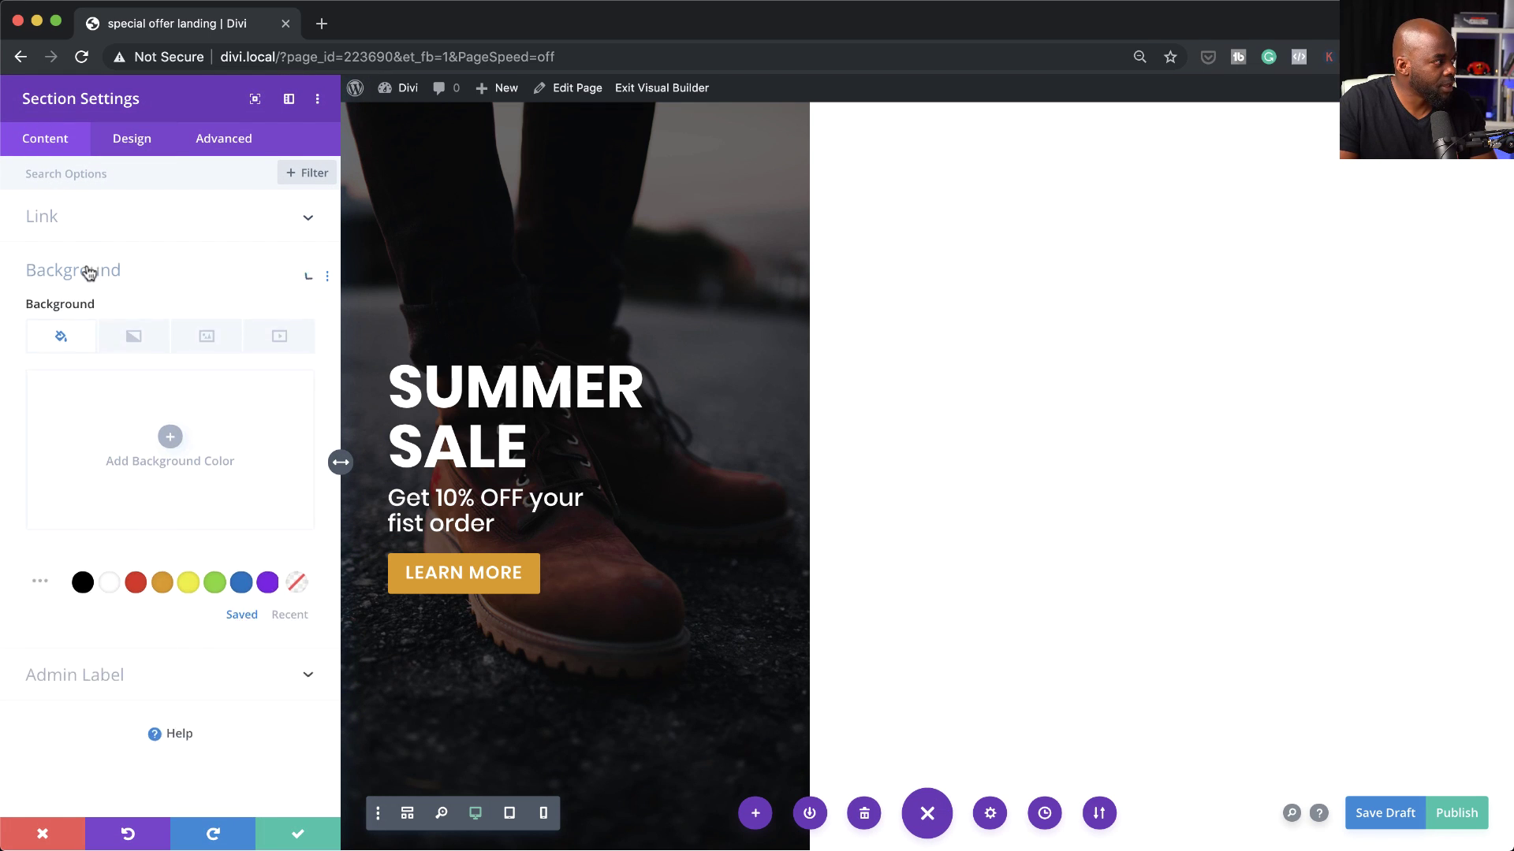
pyautogui.click(213, 351)
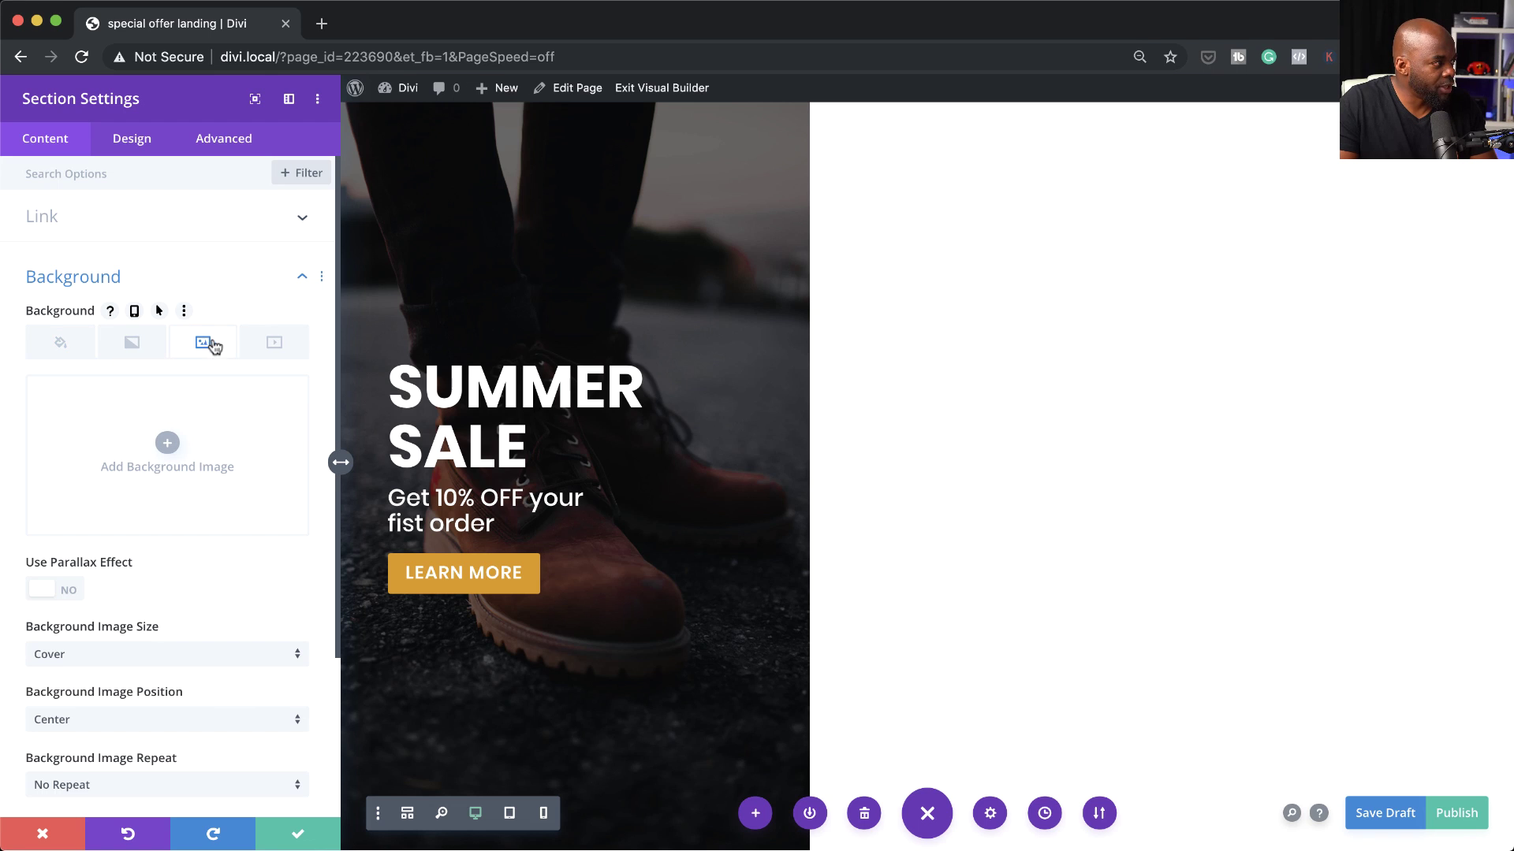
pyautogui.click(169, 443)
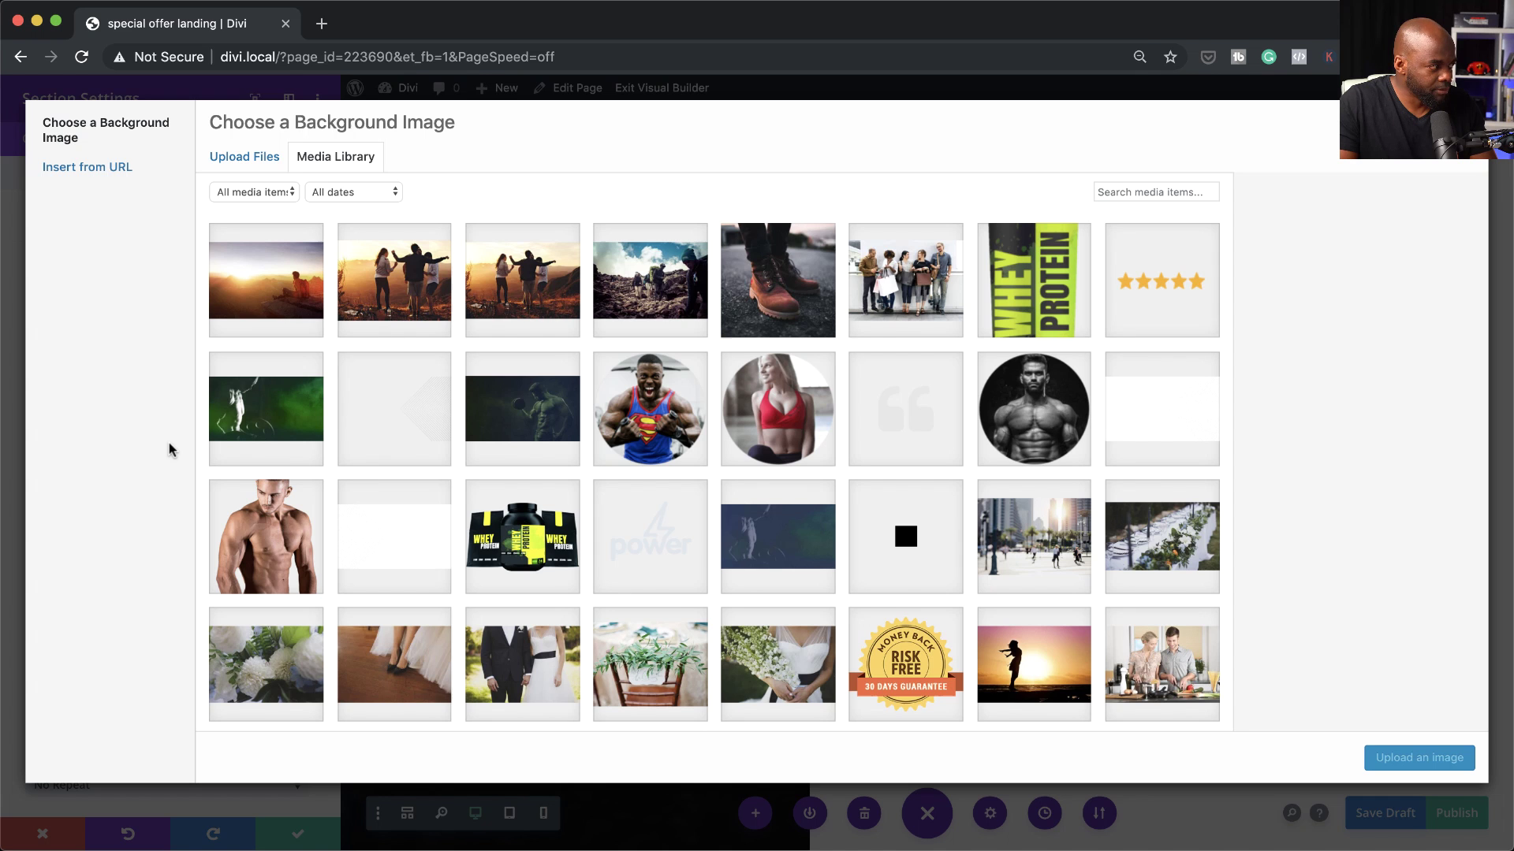
pyautogui.click(269, 302)
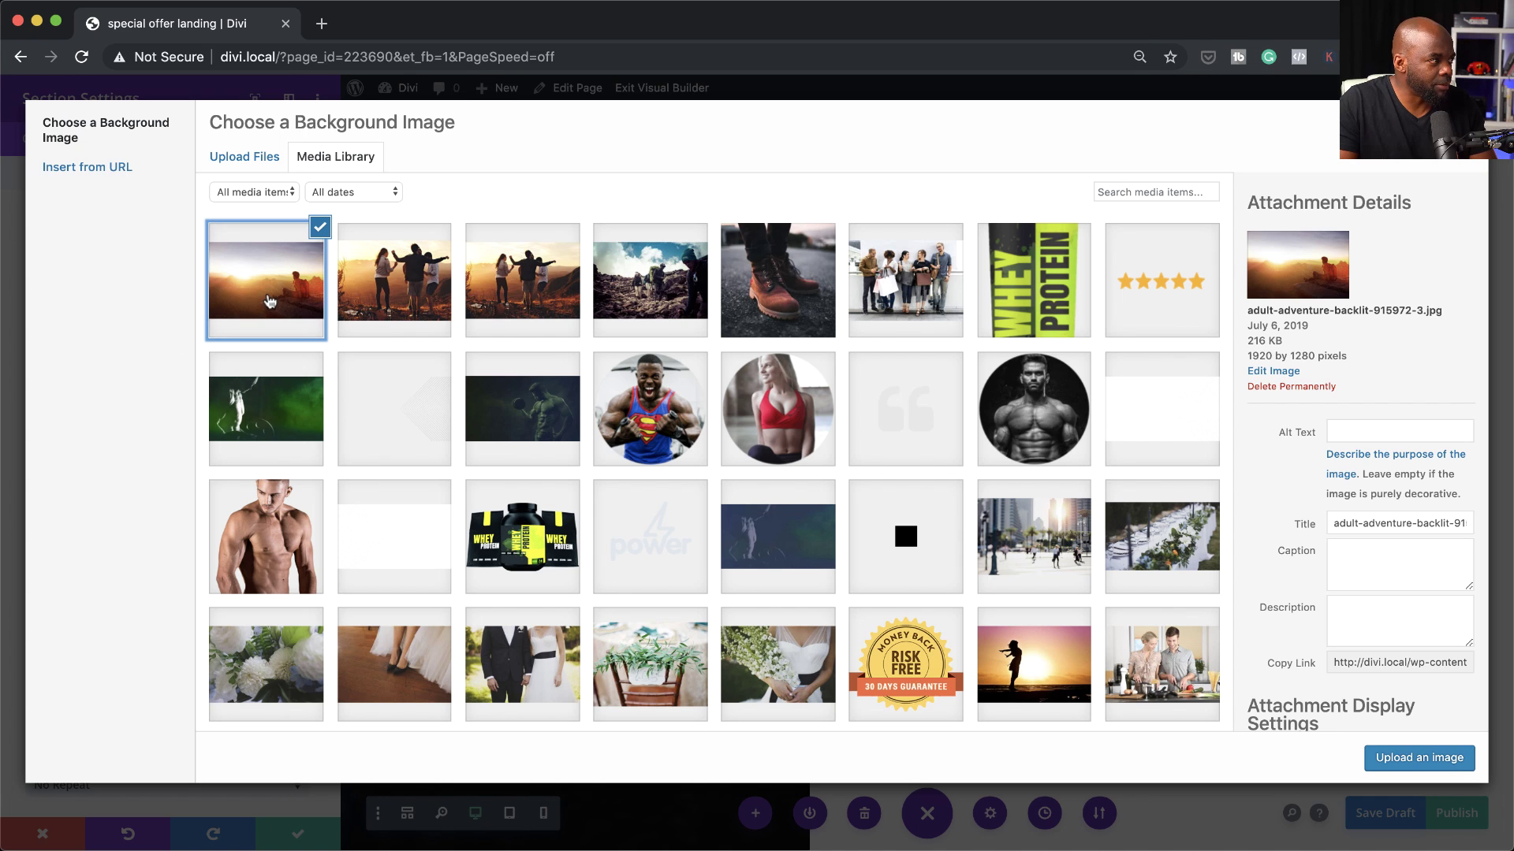
pyautogui.click(1435, 760)
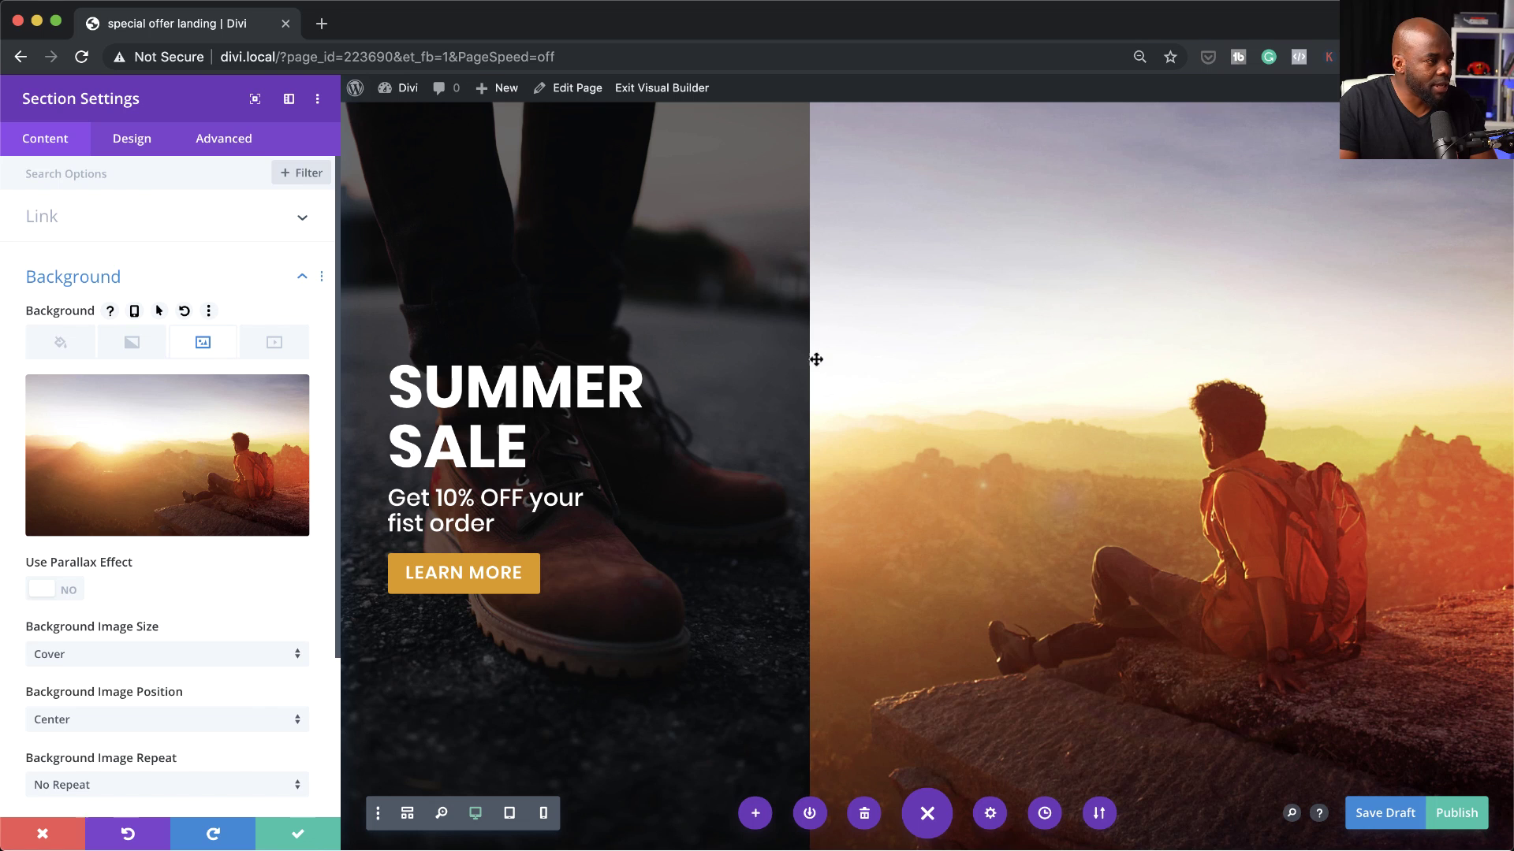
pyautogui.click(298, 835)
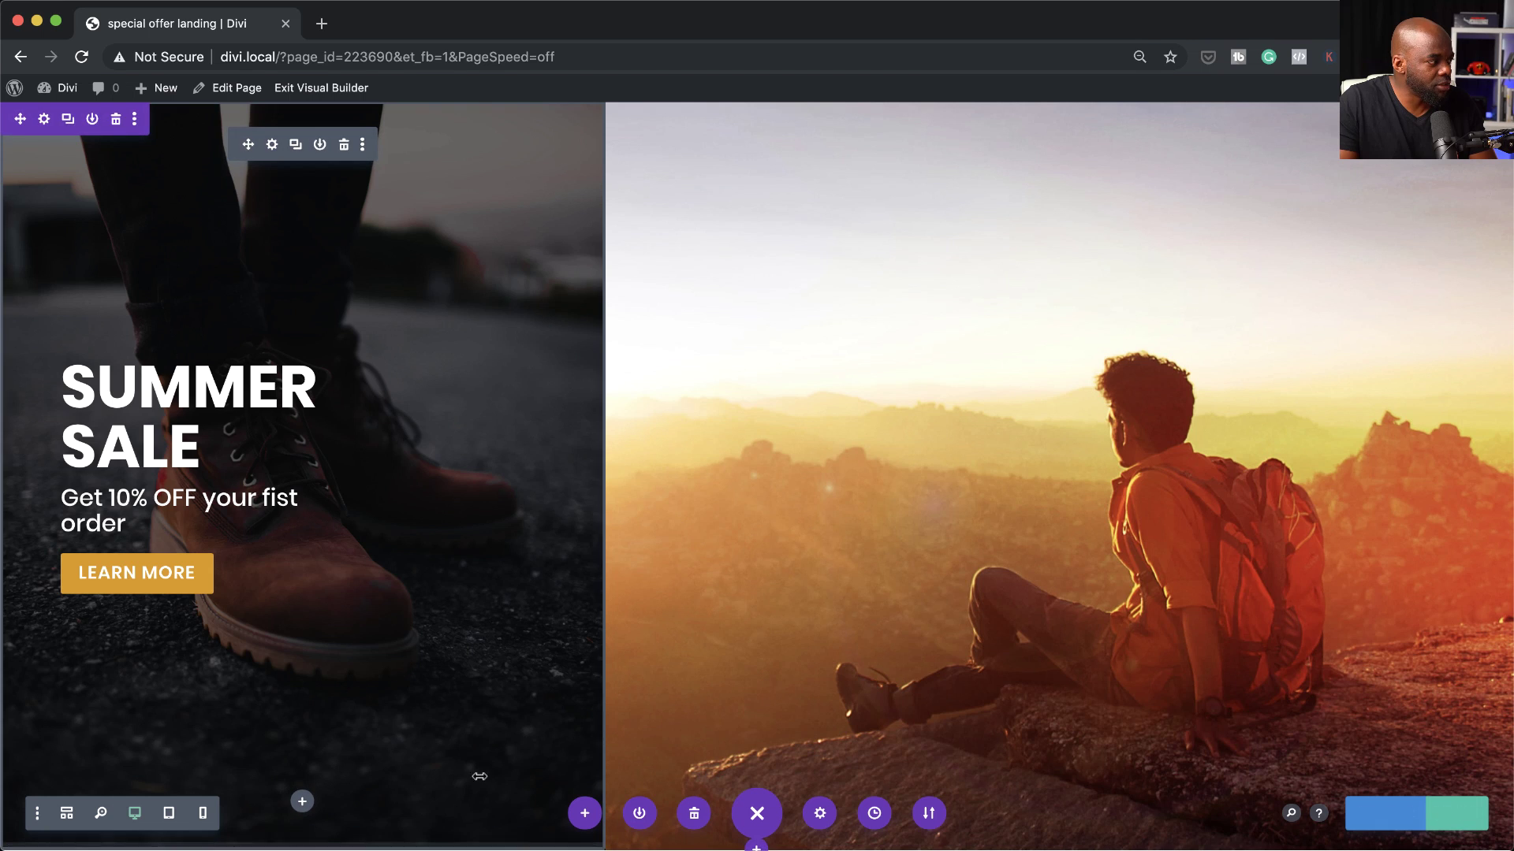
pyautogui.click(1459, 812)
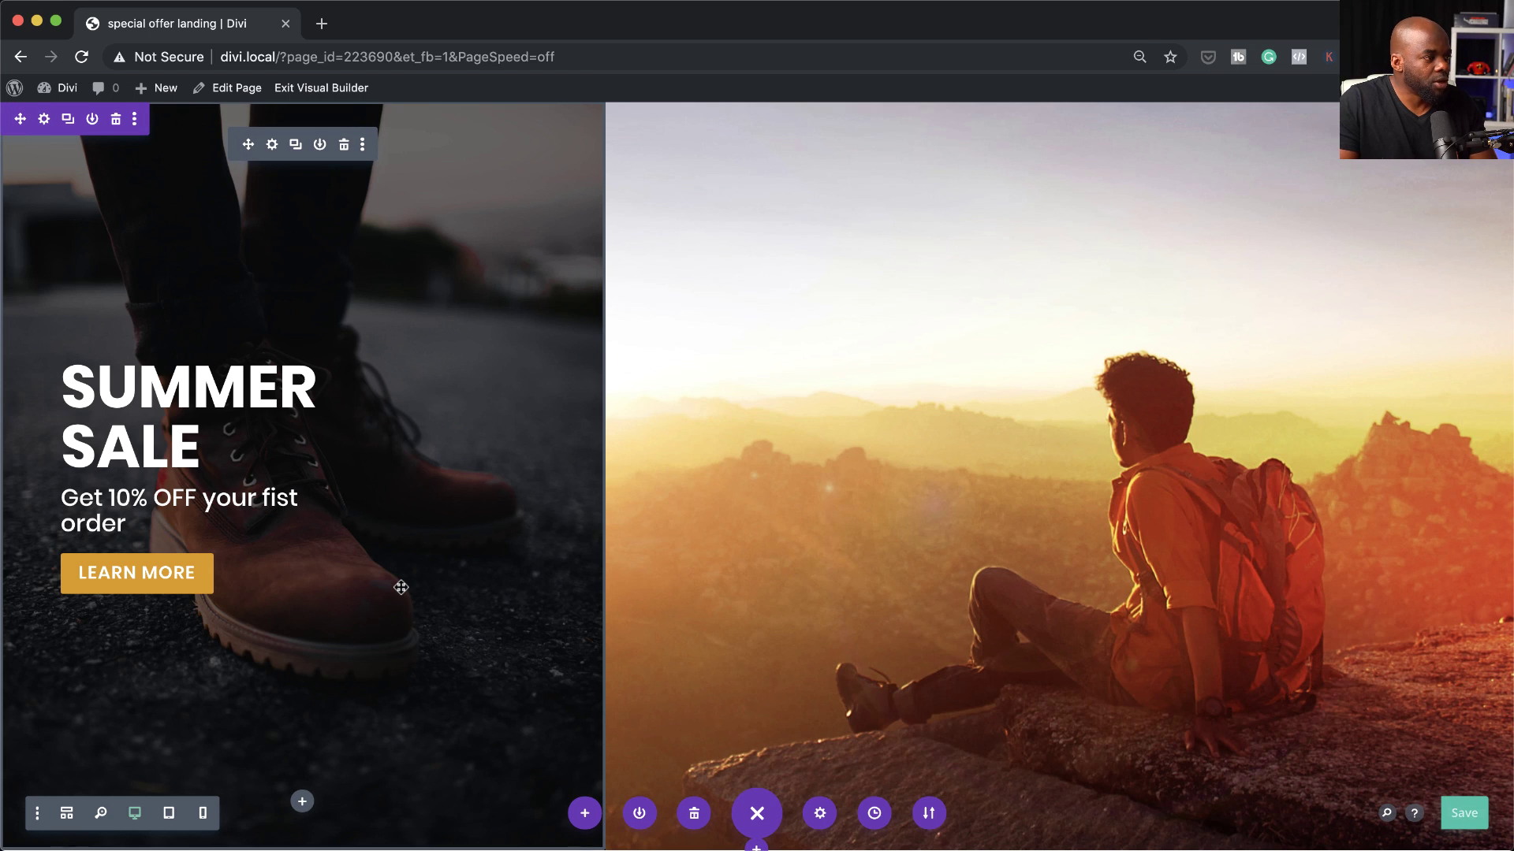